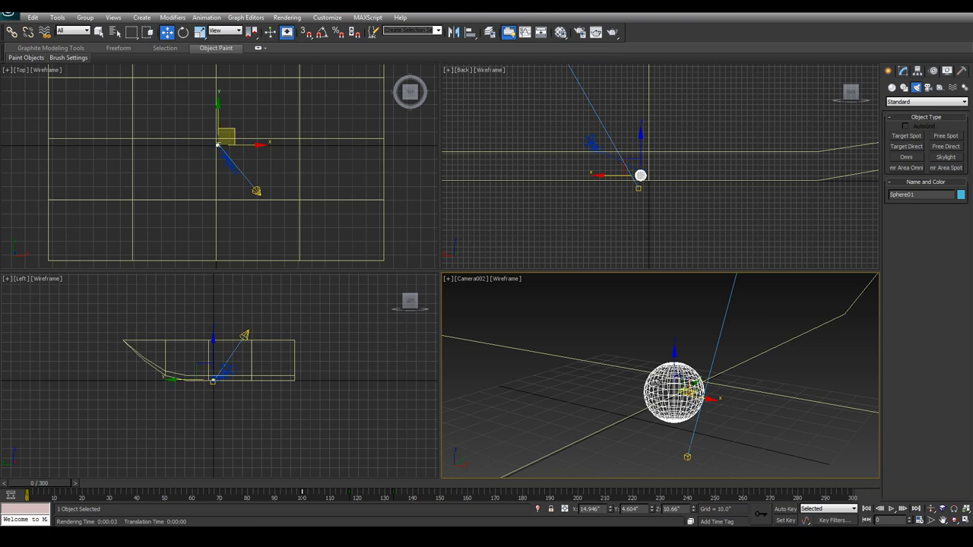
Step: Inspect the 02 - Default material's diffuse Noise map in the Material Editor, including its noise settings and colors
{"action": "left_click", "coordinate": [560, 32]}
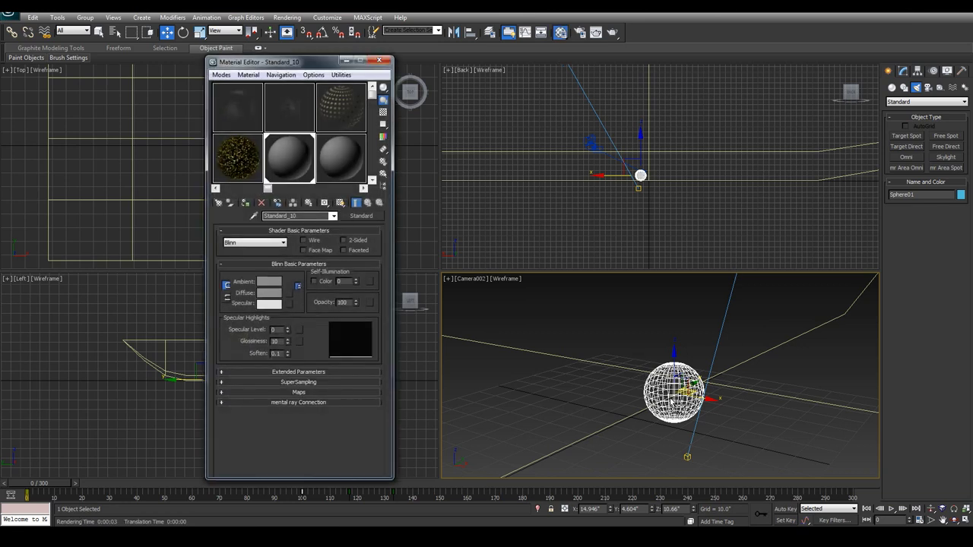
{"action": "left_click", "coordinate": [246, 175]}
{"action": "left_click_drag", "start_coordinate": [285, 64], "coordinate": [434, 85]}
{"action": "left_click", "coordinate": [456, 412]}
{"action": "scroll", "coordinate": [467, 410], "scroll_direction": "down", "scroll_amount": 2}
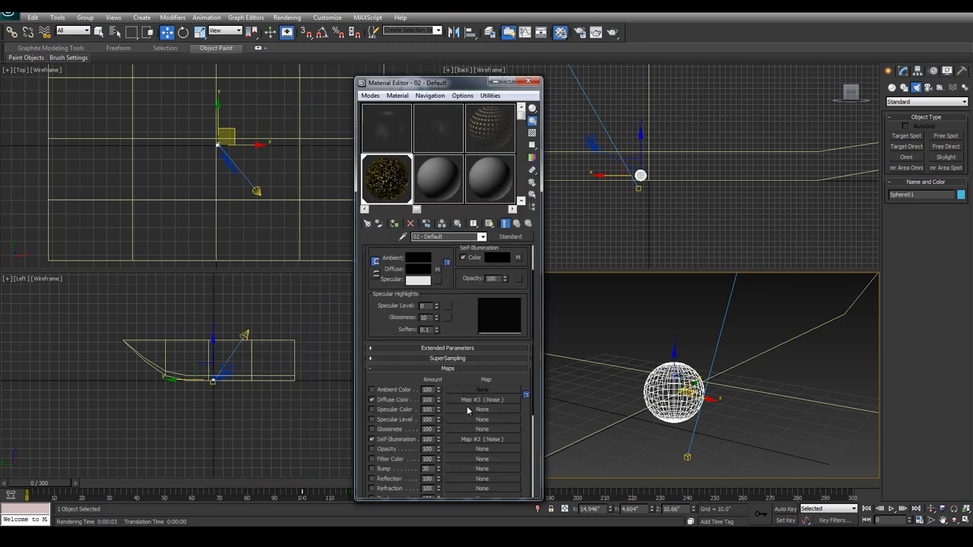
{"action": "left_click", "coordinate": [488, 400]}
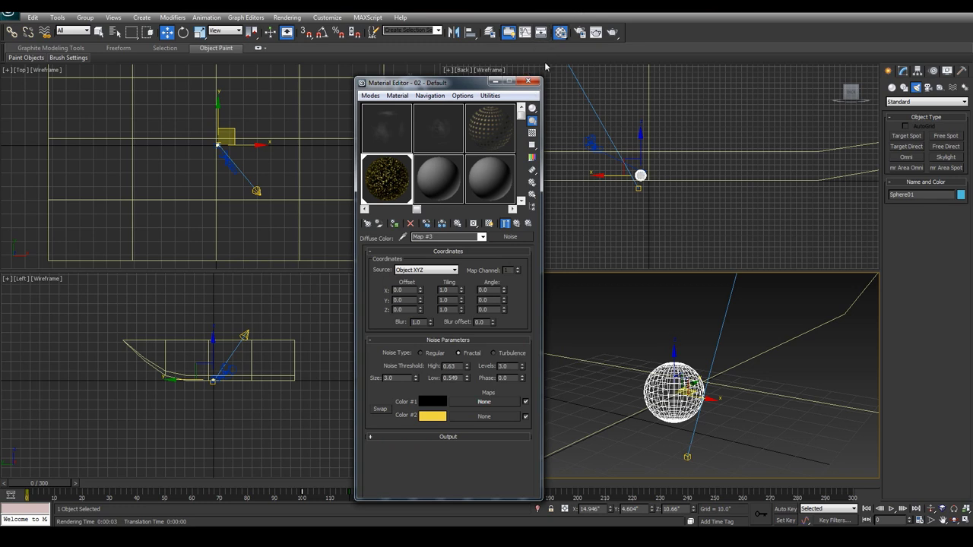
{"action": "left_click", "coordinate": [528, 81]}
Step: Render the Camera002 view as a single frame to check the sphere's material, and dismiss the render windows
{"action": "left_click", "coordinate": [580, 32]}
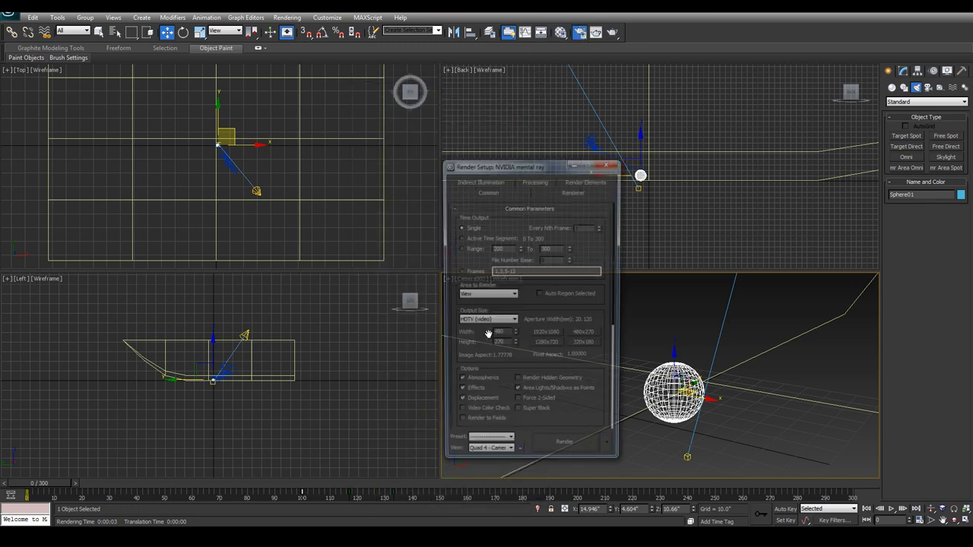
{"action": "left_click", "coordinate": [512, 457]}
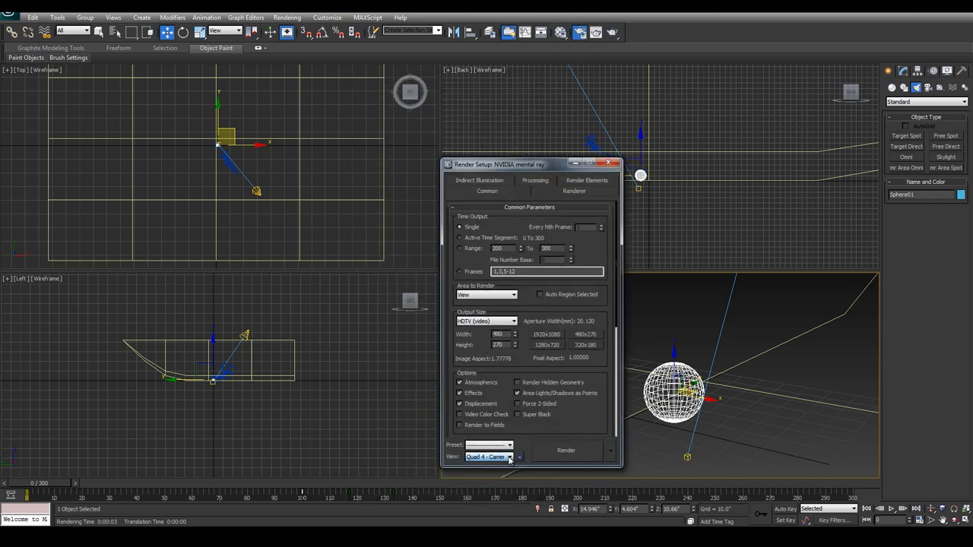
{"action": "left_click", "coordinate": [486, 486]}
{"action": "left_click", "coordinate": [570, 454]}
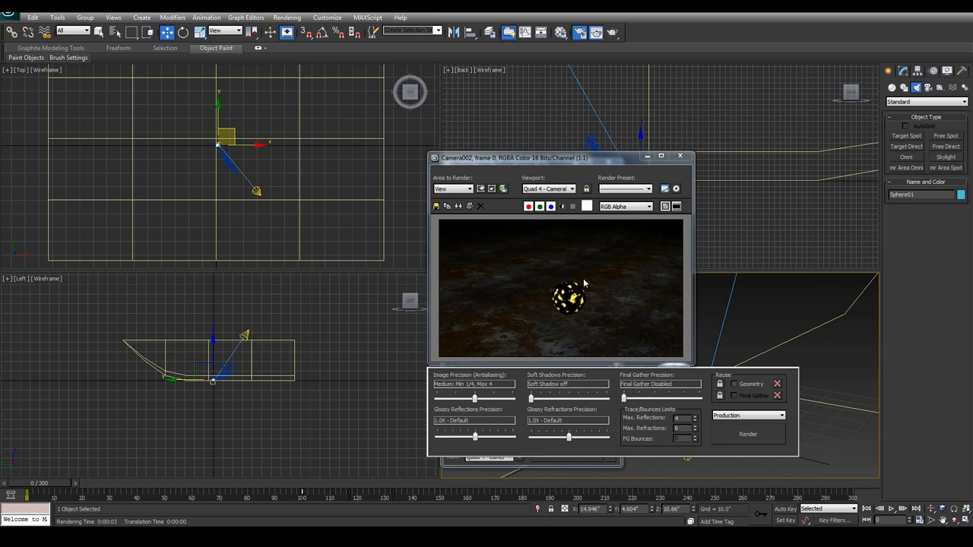
{"action": "left_click", "coordinate": [680, 156]}
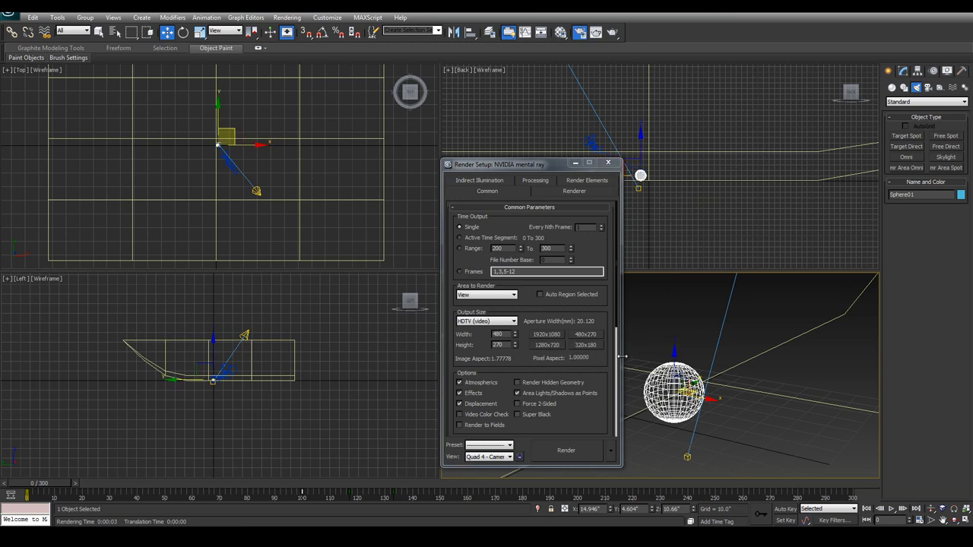
{"action": "left_click", "coordinate": [609, 163]}
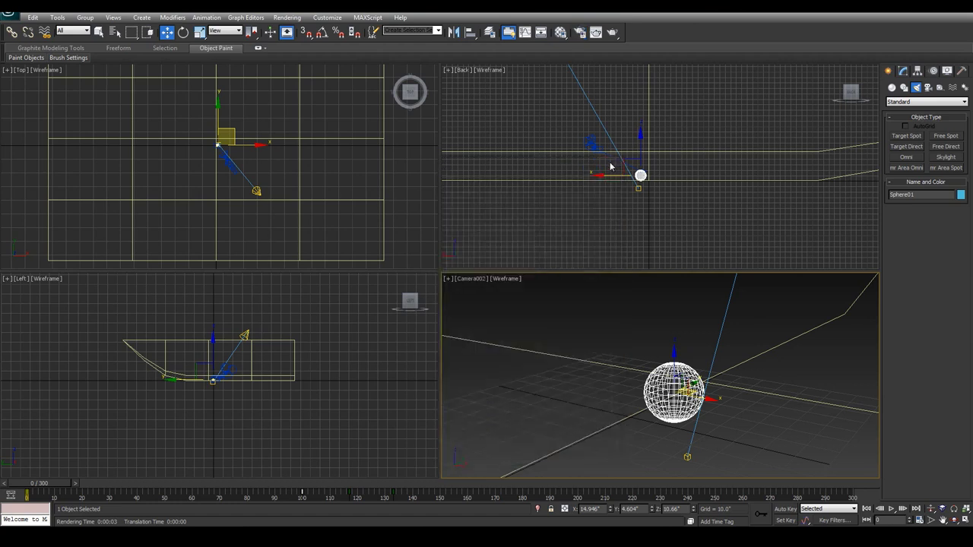
Step: Create a PF Source emitter about 45 by 71 inches beside the sphere in the Top viewport and preview its particles at frame 17
{"action": "left_click", "coordinate": [891, 86]}
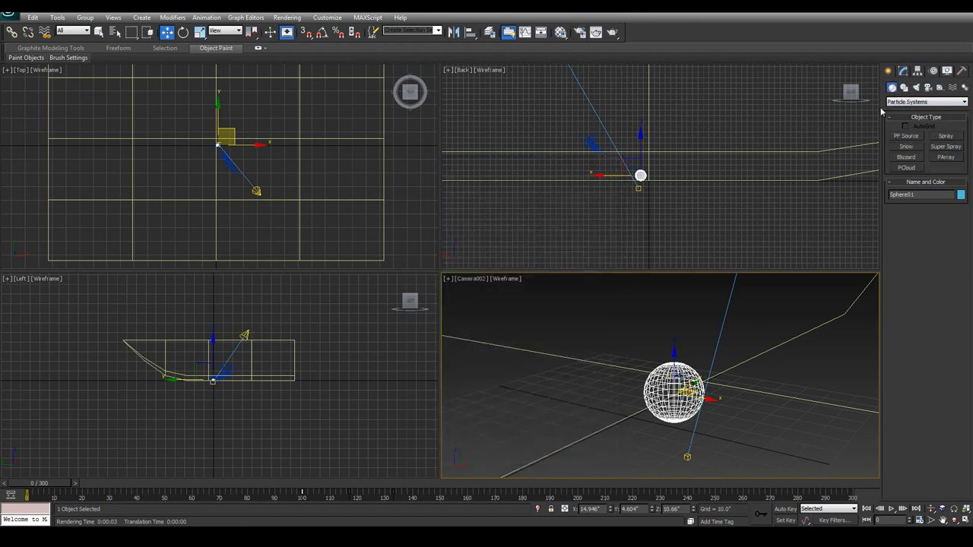
{"action": "left_click", "coordinate": [904, 102]}
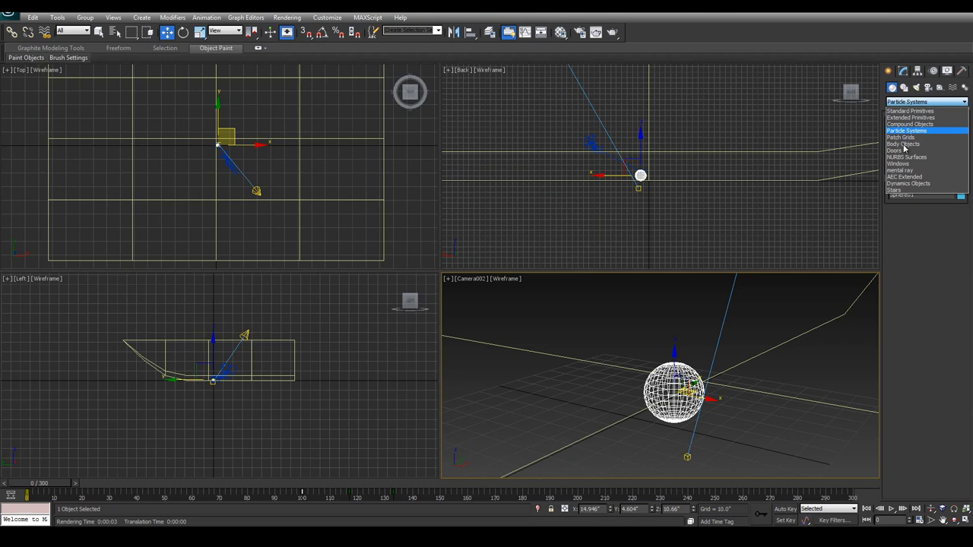
{"action": "left_click", "coordinate": [902, 130]}
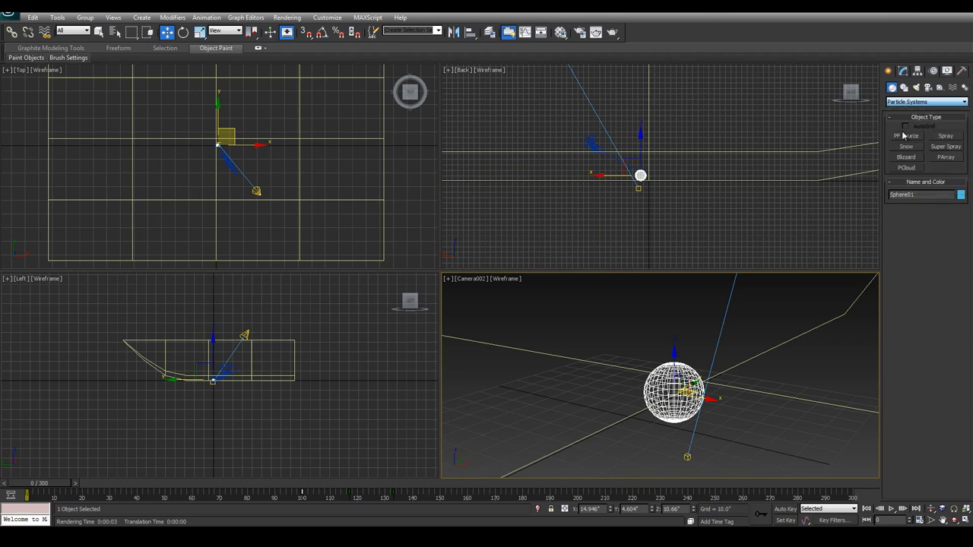
{"action": "left_click", "coordinate": [905, 136]}
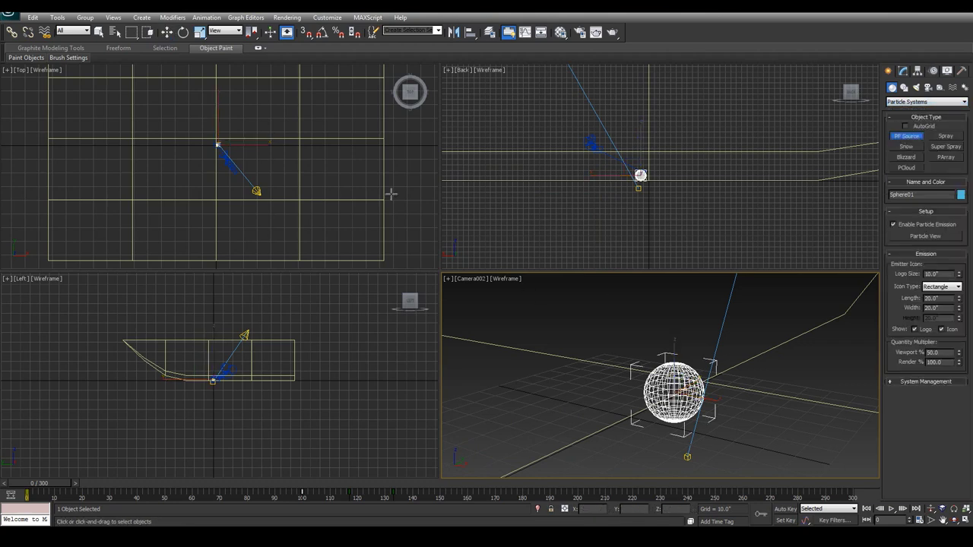
{"action": "left_click_drag", "start_coordinate": [210, 142], "coordinate": [209, 143]}
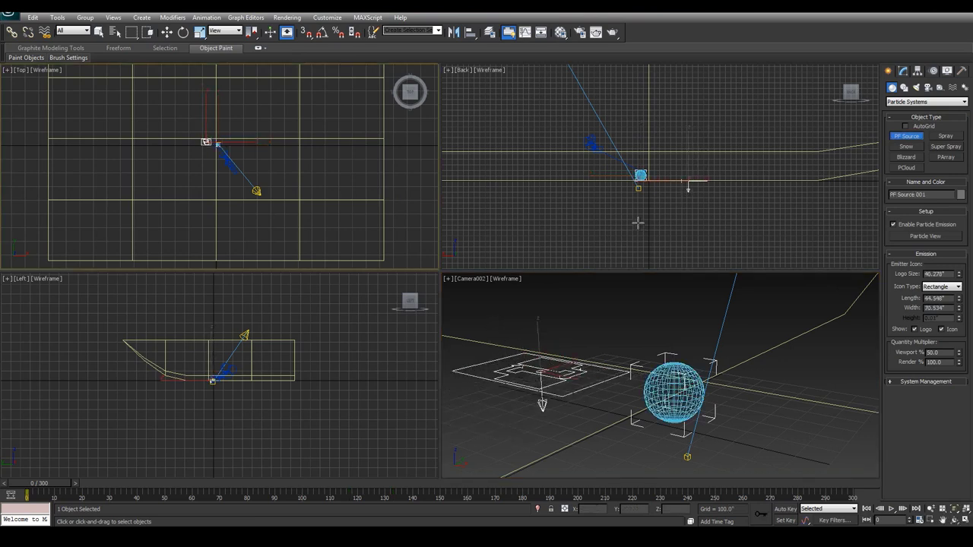
{"action": "left_click_drag", "start_coordinate": [43, 487], "coordinate": [87, 485]}
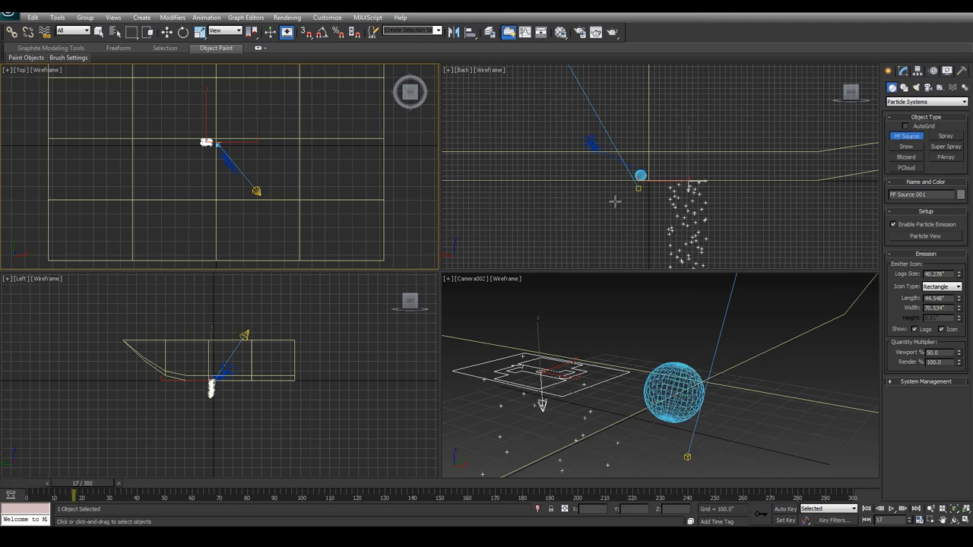
Step: Open Particle View, offset the Event 001 node diagonally from PF Source 001, and show the source's parameters
{"action": "key", "text": "6"}
{"action": "left_click_drag", "start_coordinate": [164, 77], "coordinate": [392, 91]}
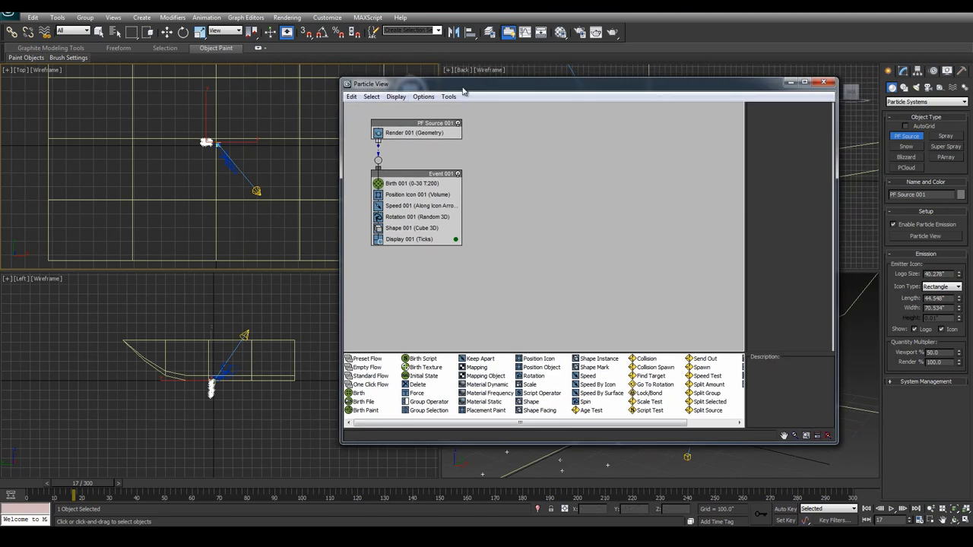
{"action": "left_click_drag", "start_coordinate": [462, 89], "coordinate": [395, 90]}
{"action": "left_click_drag", "start_coordinate": [335, 176], "coordinate": [376, 187]}
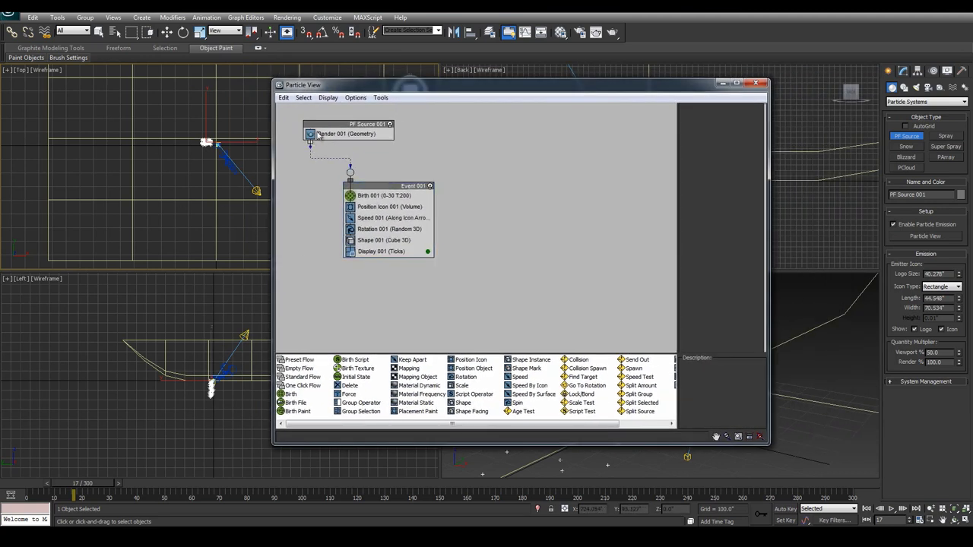
{"action": "left_click", "coordinate": [336, 127]}
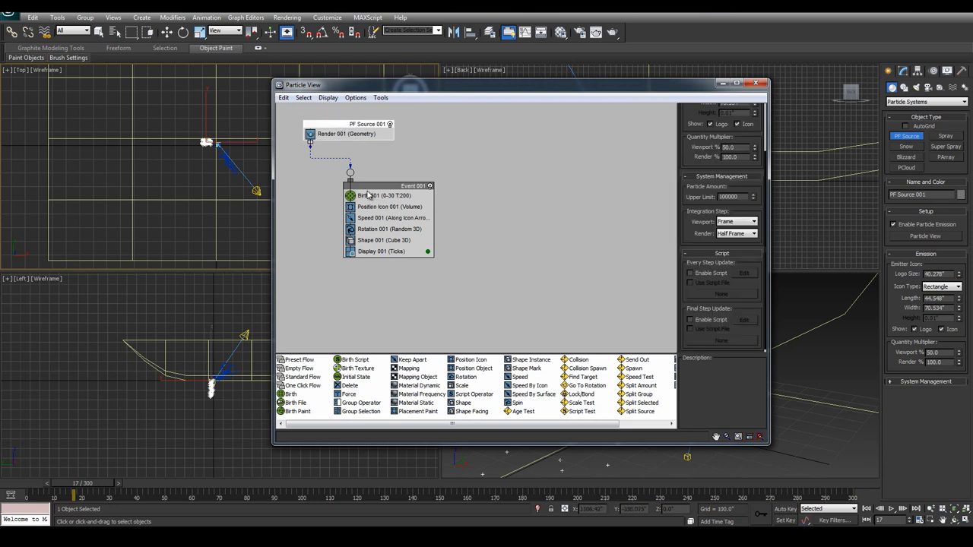
{"action": "left_click_drag", "start_coordinate": [427, 84], "coordinate": [380, 122]}
Step: Set Emit Stop of the Birth 001 operator to 300, preview the emission around frame 11, and close Particle View
{"action": "left_click", "coordinate": [334, 233]}
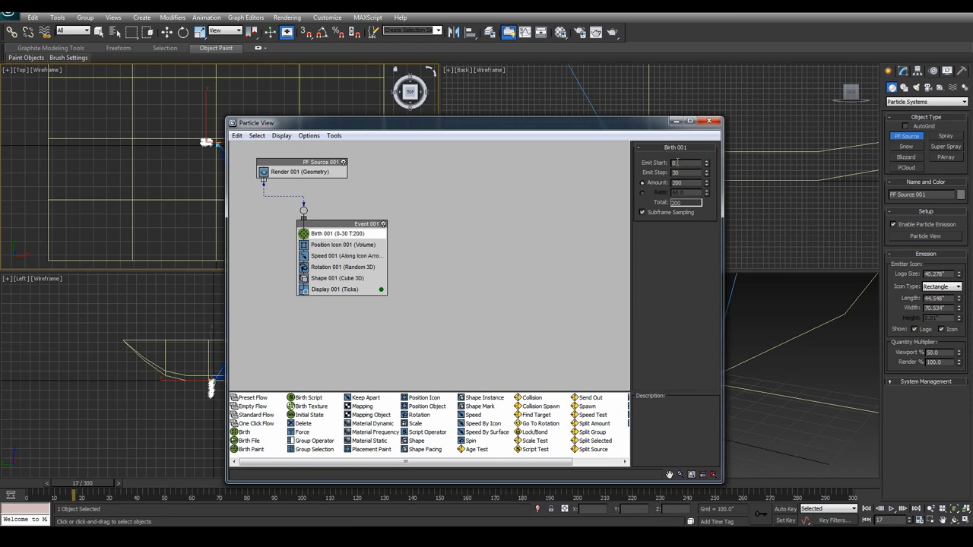
{"action": "left_click_drag", "start_coordinate": [621, 133], "coordinate": [520, 84]}
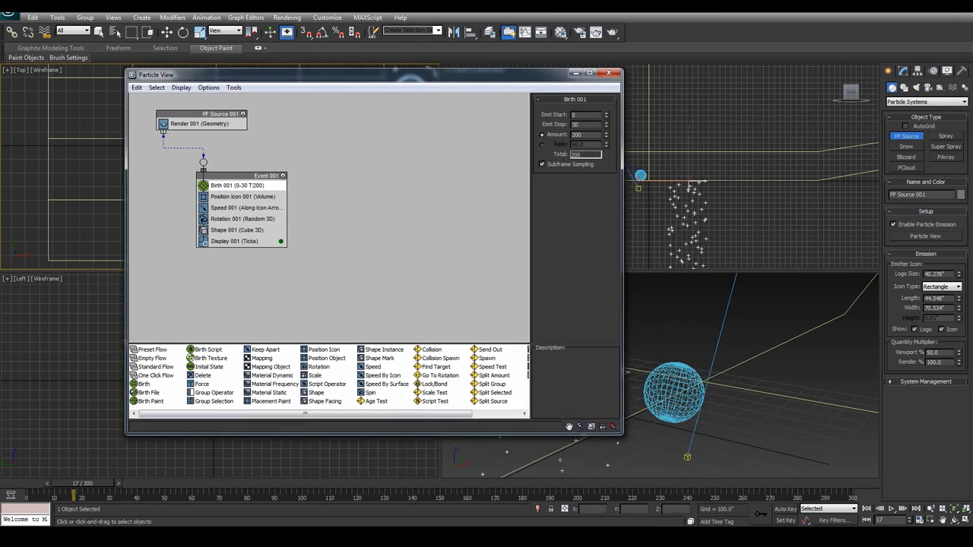
{"action": "mouse_move", "coordinate": [85, 488]}
{"action": "left_mouse_down"}
{"action": "mouse_move", "coordinate": [106, 488]}
{"action": "mouse_move", "coordinate": [38, 488]}
{"action": "mouse_move", "coordinate": [130, 488]}
{"action": "mouse_move", "coordinate": [95, 488]}
{"action": "left_mouse_up"}
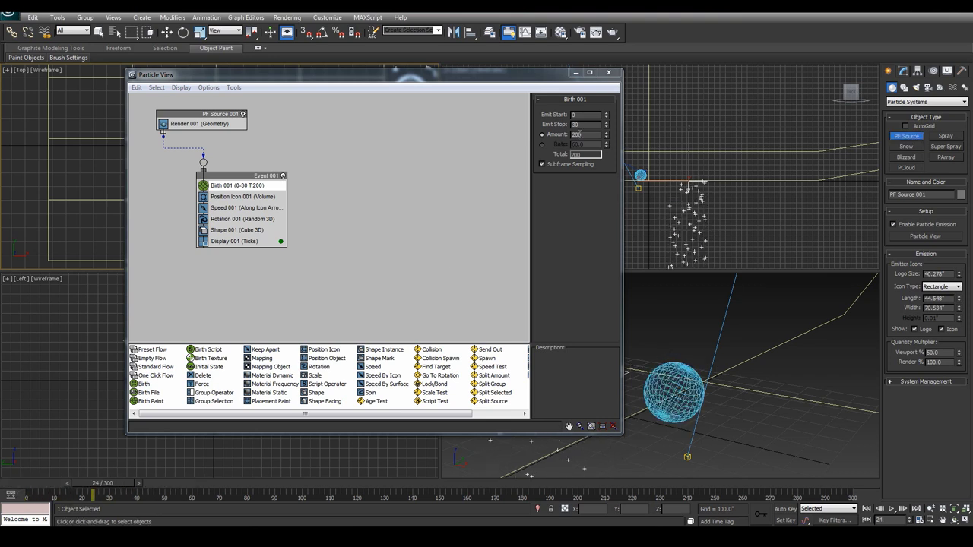
{"action": "double_click", "coordinate": [591, 126]}
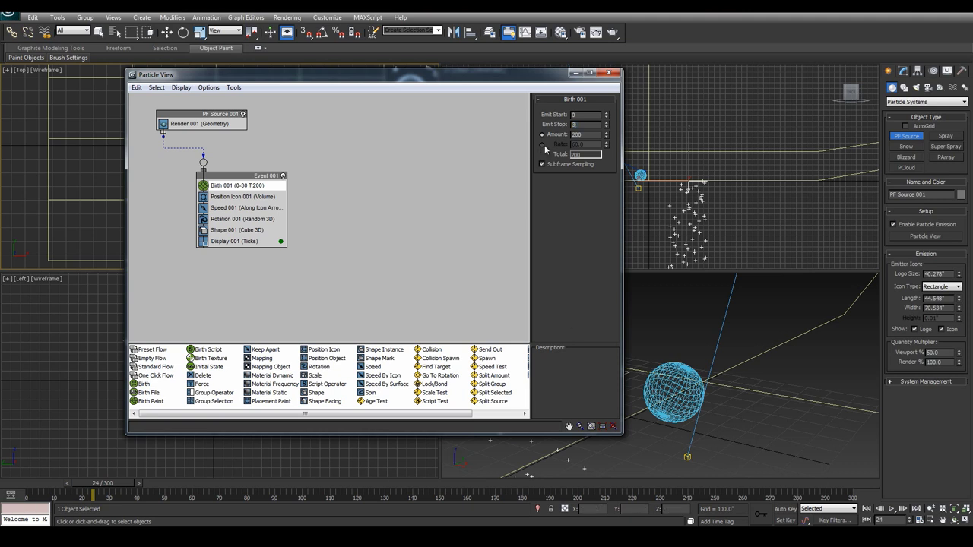
{"action": "key", "text": "Return"}
{"action": "left_click_drag", "start_coordinate": [110, 490], "coordinate": [57, 488]}
{"action": "left_click", "coordinate": [608, 72]}
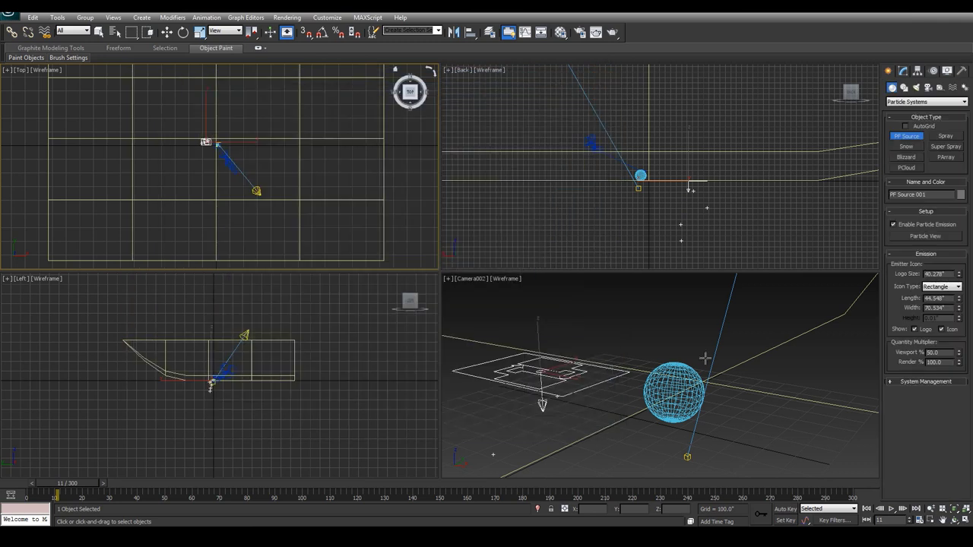
Step: Leave PF Source creation, select the sphere in the camera view, and return the timeline to frame 0
{"action": "left_click", "coordinate": [669, 380]}
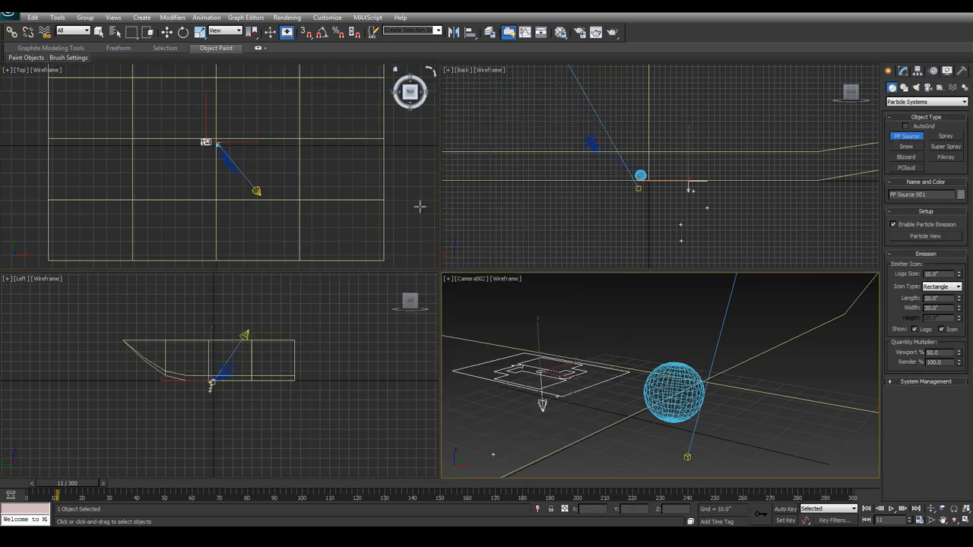
{"action": "left_click", "coordinate": [99, 32]}
{"action": "left_click", "coordinate": [675, 376]}
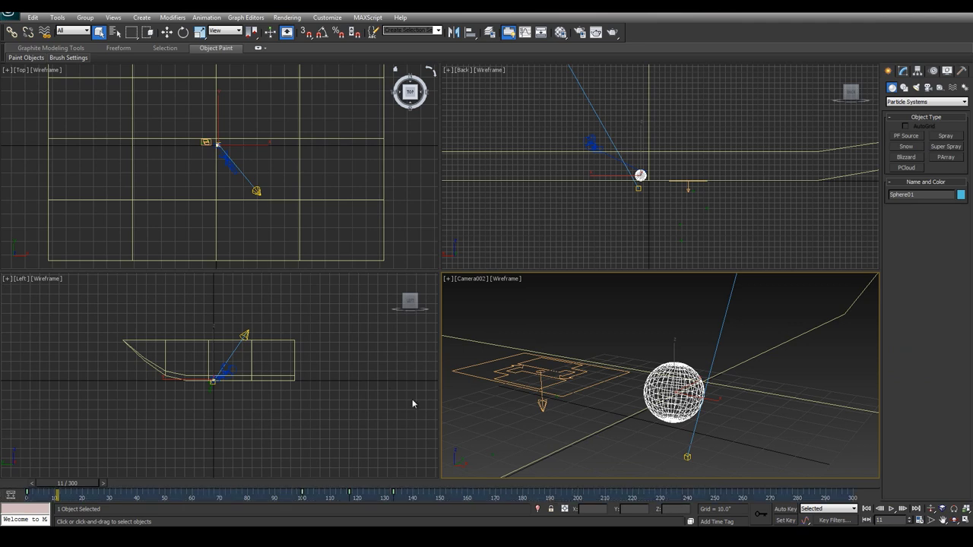
{"action": "left_click_drag", "start_coordinate": [71, 485], "coordinate": [23, 485]}
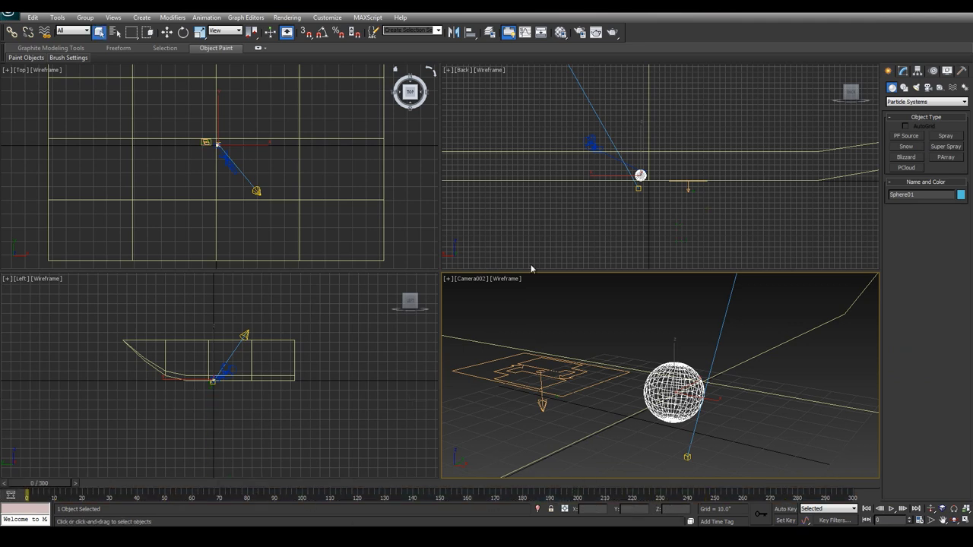
Step: Delete the Speed, Rotation and Position Icon operators from Event 001 in Particle View
{"action": "key", "text": "6"}
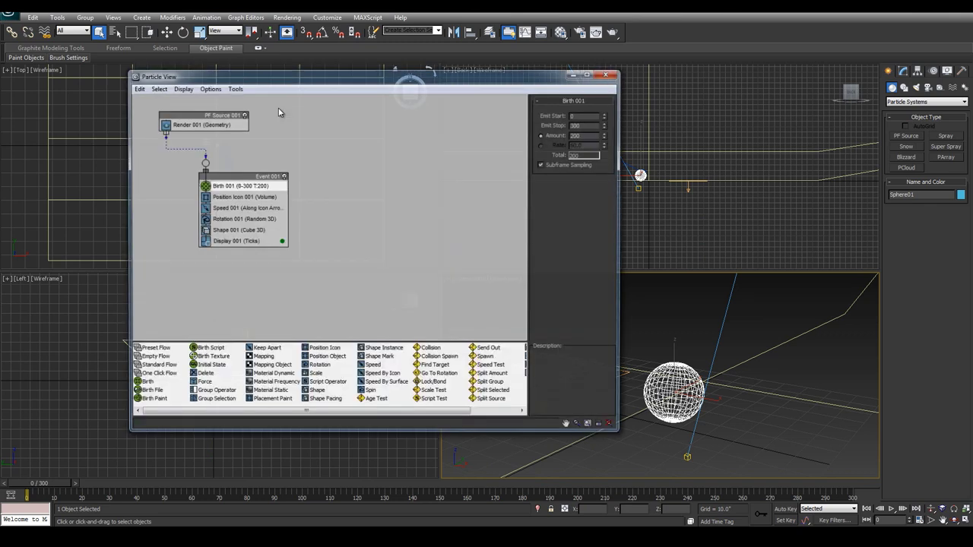
{"action": "left_click_drag", "start_coordinate": [230, 77], "coordinate": [243, 84]}
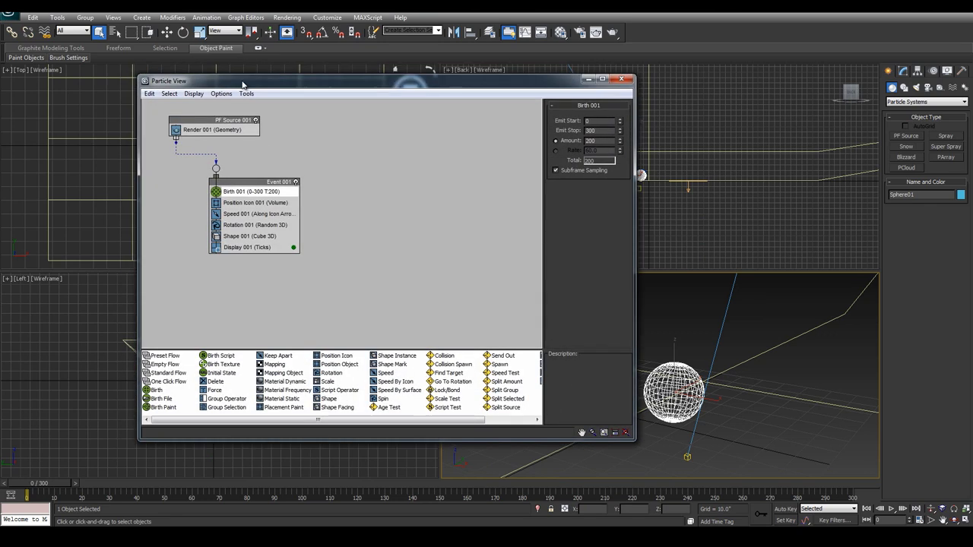
{"action": "left_click_drag", "start_coordinate": [308, 80], "coordinate": [253, 79]}
{"action": "left_click", "coordinate": [191, 213]}
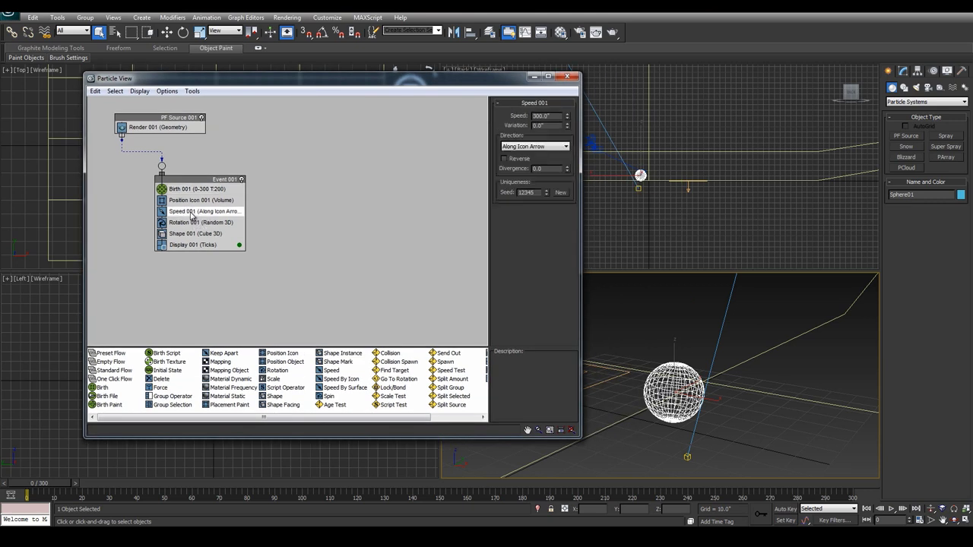
{"action": "key", "text": "Delete"}
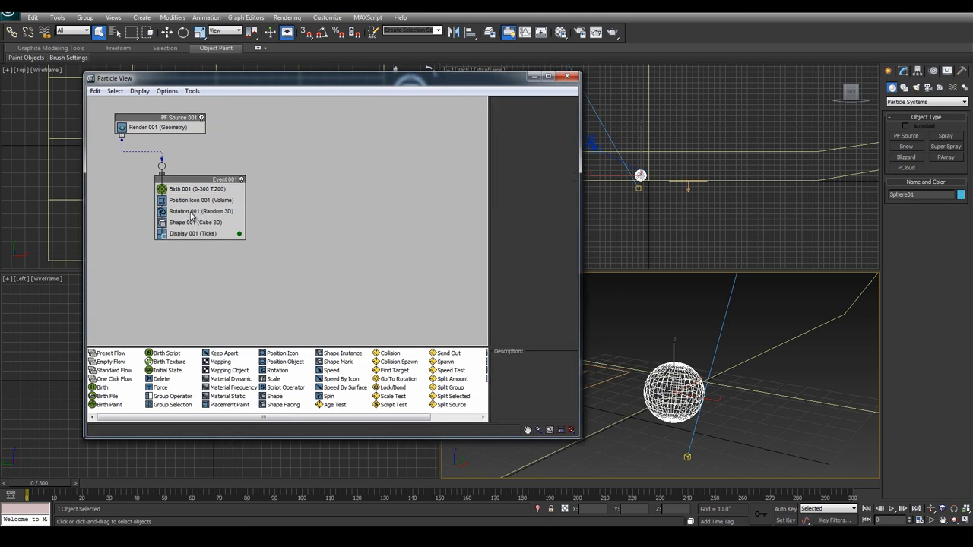
{"action": "left_click", "coordinate": [182, 213]}
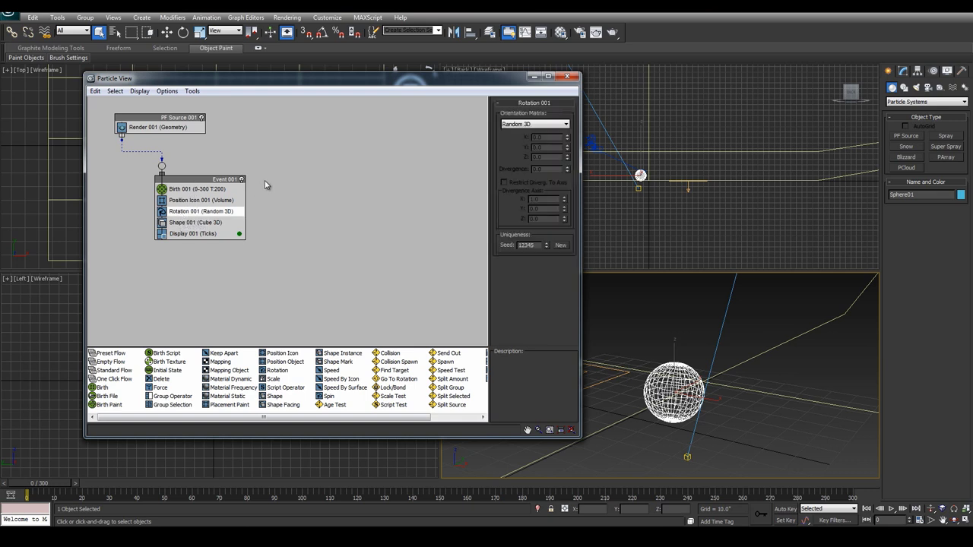
{"action": "key", "text": "Delete"}
{"action": "left_click", "coordinate": [190, 201]}
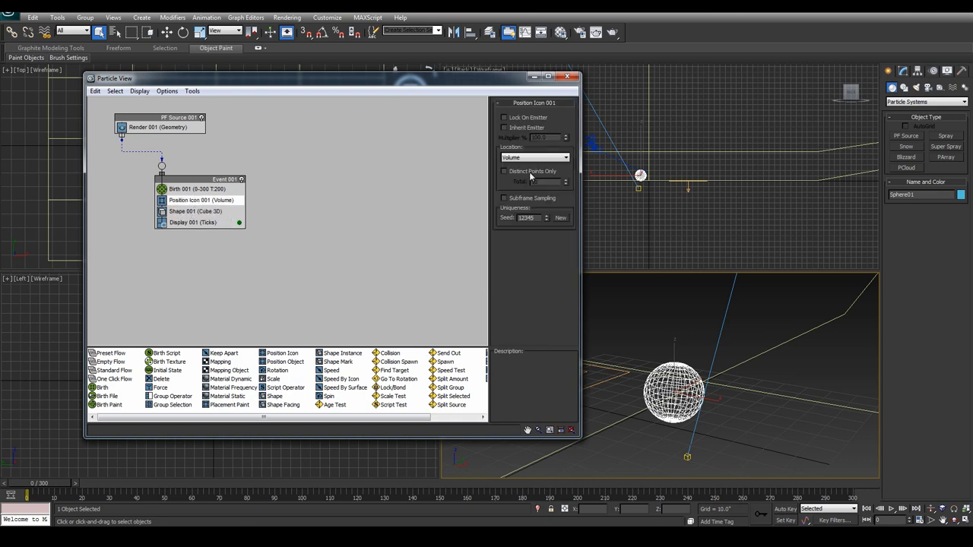
{"action": "left_click", "coordinate": [183, 206]}
{"action": "left_click", "coordinate": [191, 201]}
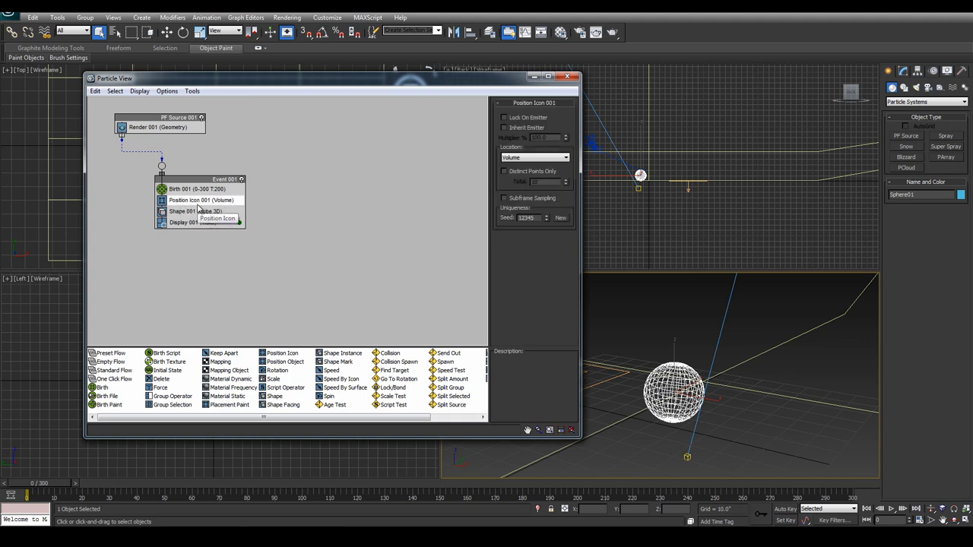
{"action": "key", "text": "Delete"}
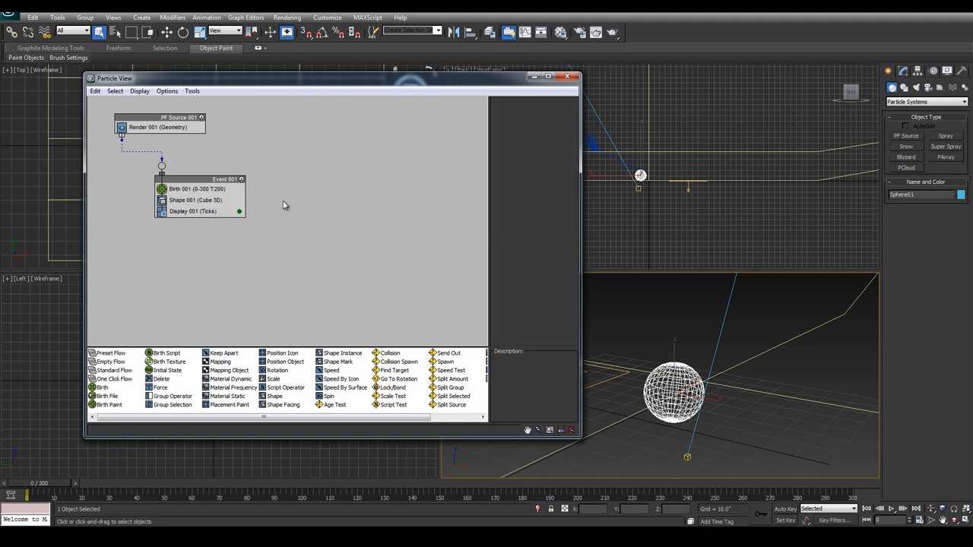
Step: Insert a Position Object operator between Birth 001 and Shape 001 in Event 001 and show its parameters
{"action": "left_click", "coordinate": [271, 363]}
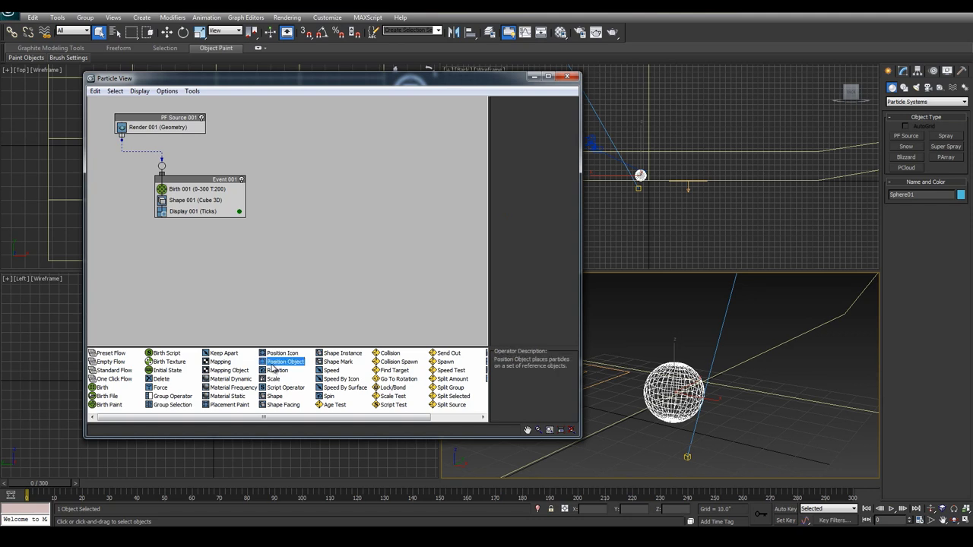
{"action": "left_click_drag", "start_coordinate": [273, 362], "coordinate": [181, 196]}
{"action": "left_click", "coordinate": [181, 196]}
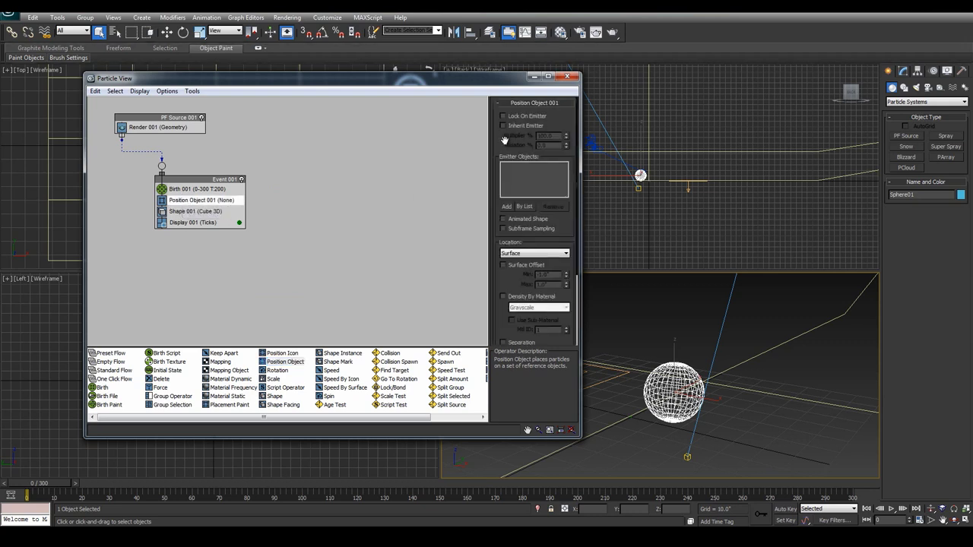
Step: Add the sphere as the emitter object of Position Object 001 and keep its location on Surface
{"action": "left_click", "coordinate": [506, 207]}
{"action": "left_click", "coordinate": [670, 383]}
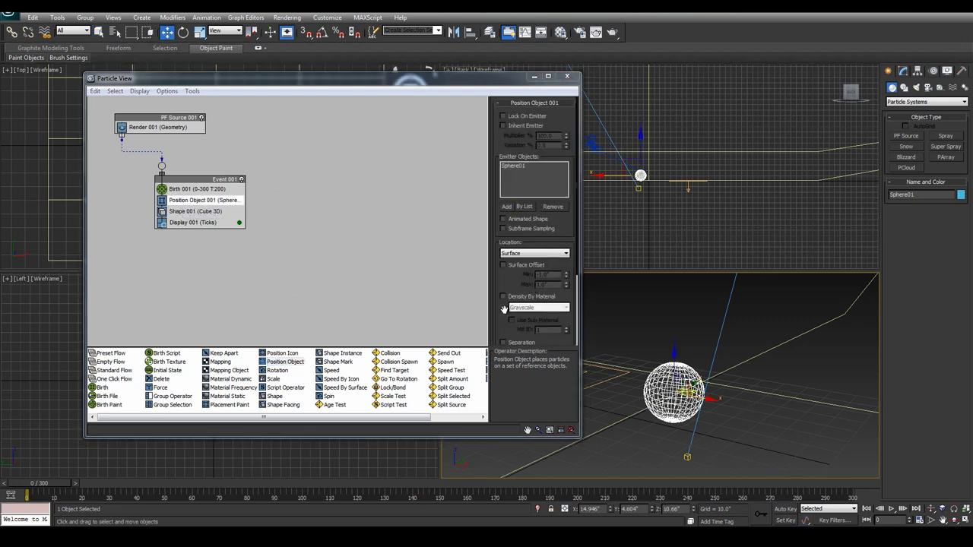
{"action": "left_click", "coordinate": [521, 255]}
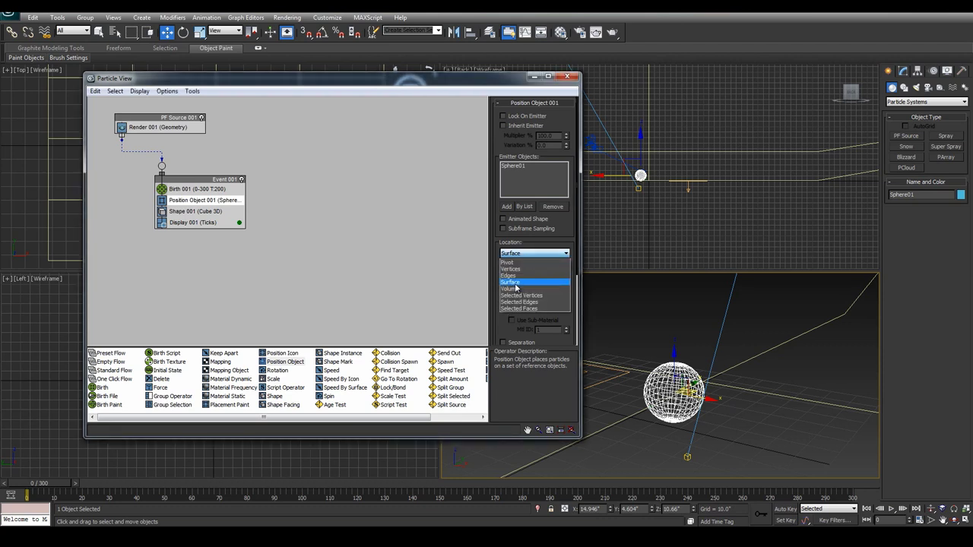
{"action": "left_click", "coordinate": [513, 282]}
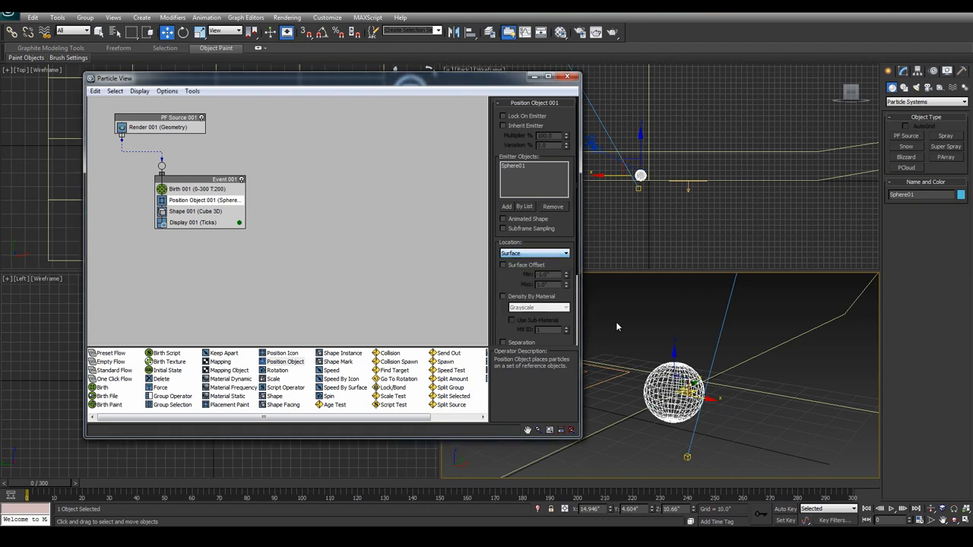
Step: Enable Density By Material with Grayscale for Position Object 001 and preview the emission on the sphere at frame 114
{"action": "left_click", "coordinate": [502, 296]}
{"action": "left_click", "coordinate": [533, 307]}
{"action": "left_click", "coordinate": [533, 313]}
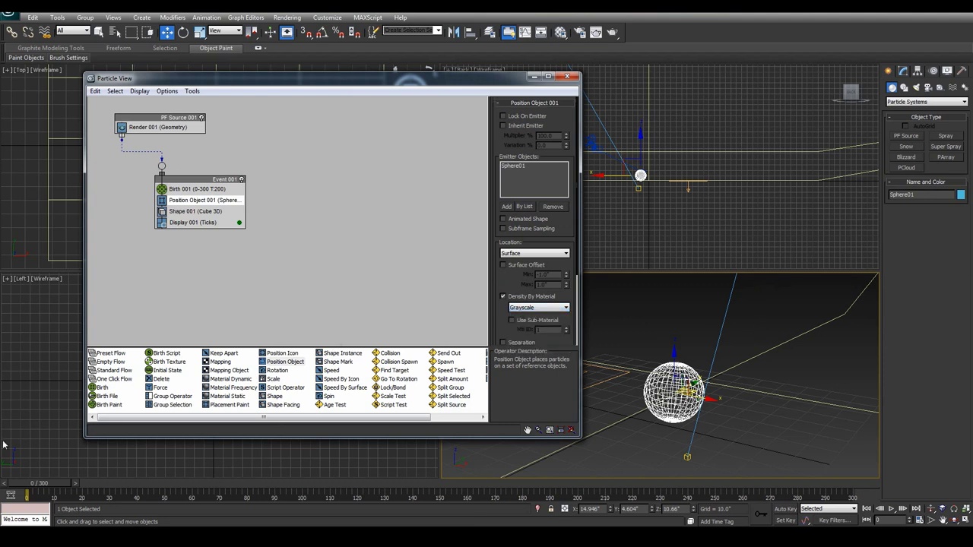
{"action": "left_click_drag", "start_coordinate": [41, 487], "coordinate": [344, 487]}
{"action": "middle_click_drag", "start_coordinate": [699, 206], "coordinate": [813, 218]}
{"action": "scroll", "coordinate": [813, 218], "scroll_direction": "up", "scroll_amount": 5}
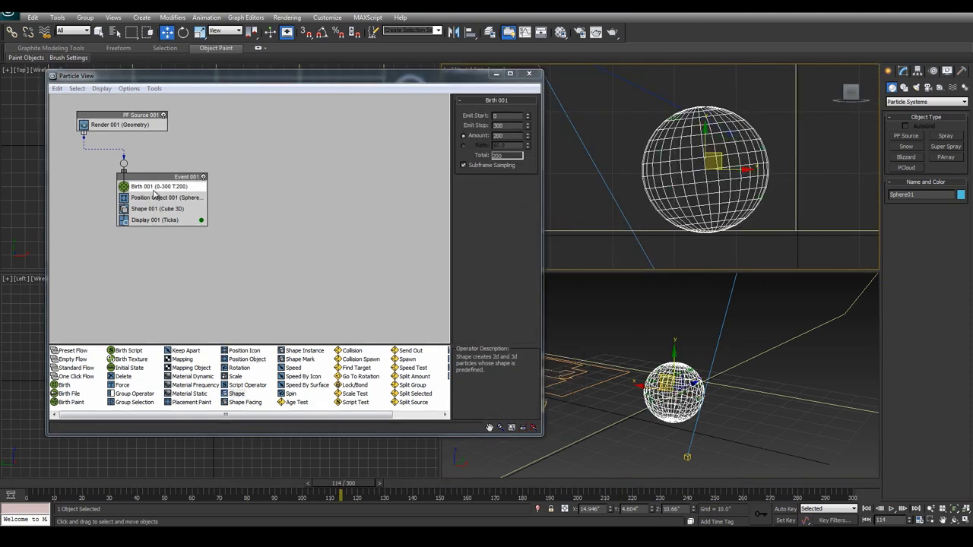
Step: Switch Birth 001 from Amount to Rate, set the rate to 2000, and preview the emission around frame 83
{"action": "left_click", "coordinate": [312, 180]}
{"action": "left_click", "coordinate": [156, 186]}
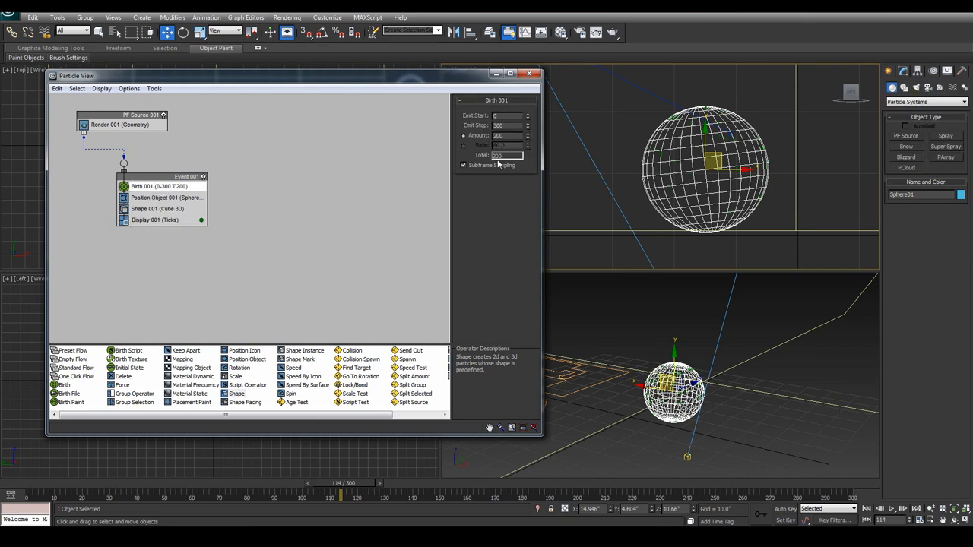
{"action": "left_click", "coordinate": [463, 145]}
{"action": "left_click", "coordinate": [517, 145]}
{"action": "key", "text": "Return"}
{"action": "left_click_drag", "start_coordinate": [344, 484], "coordinate": [265, 483]}
{"action": "key", "text": "w"}
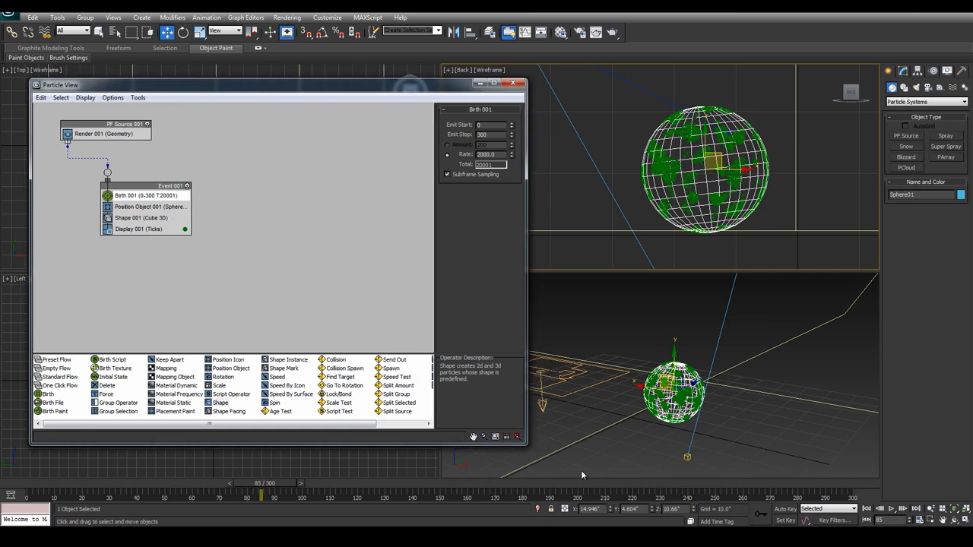
{"action": "mouse_move", "coordinate": [264, 484]}
{"action": "left_mouse_down"}
{"action": "mouse_move", "coordinate": [133, 484]}
{"action": "mouse_move", "coordinate": [255, 484]}
{"action": "left_mouse_up"}
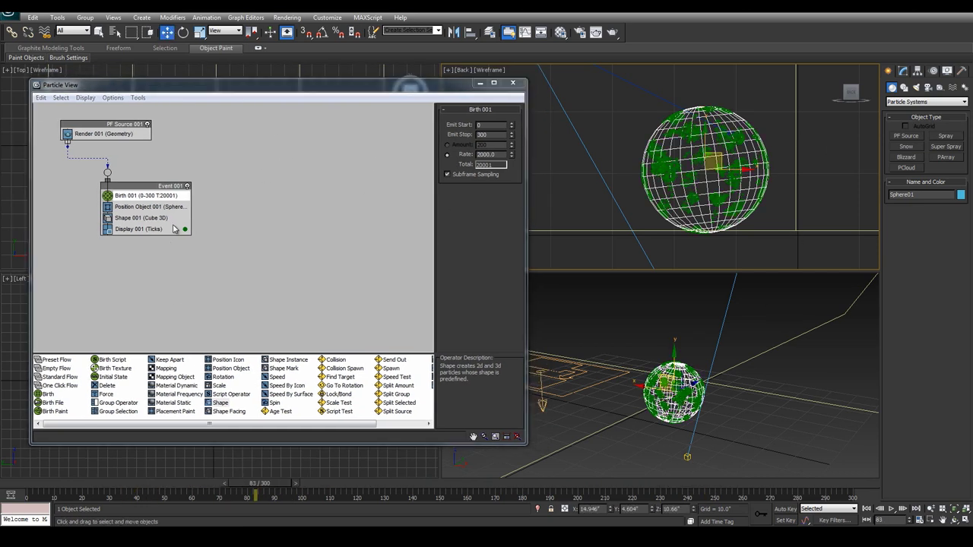
Step: Replace the Shape 001 operator in Event 001 with a Shape Facing operator and show its parameters
{"action": "left_click_drag", "start_coordinate": [181, 92], "coordinate": [275, 116]}
{"action": "left_click", "coordinate": [229, 242]}
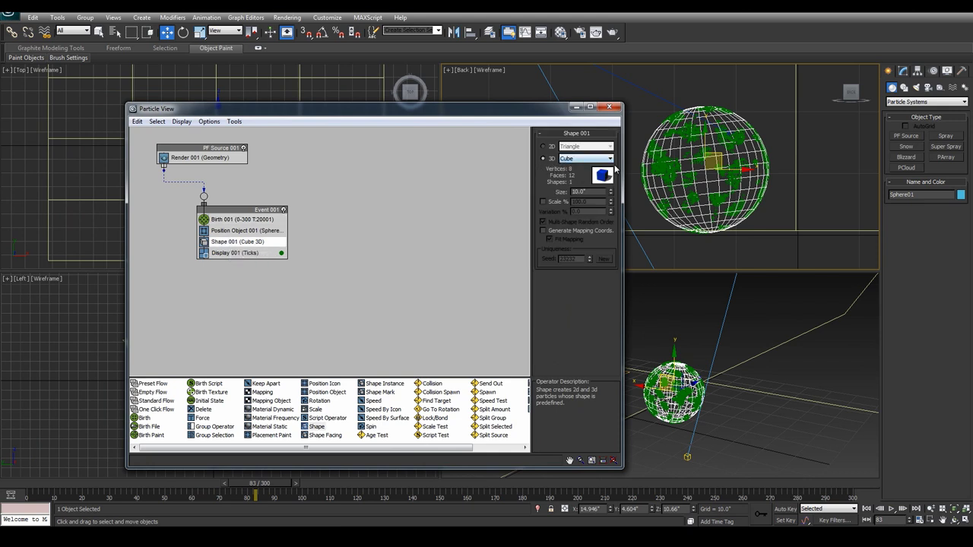
{"action": "right_click", "coordinate": [223, 242]}
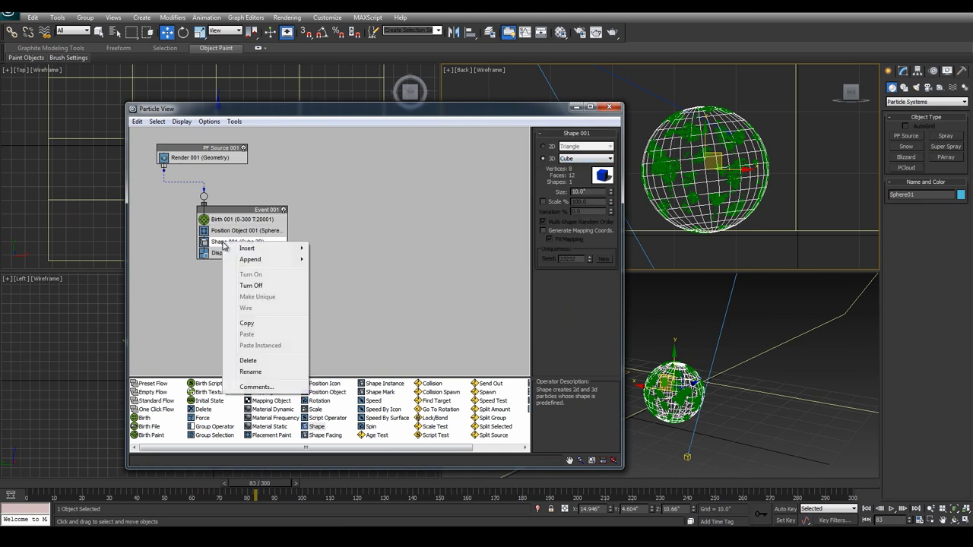
{"action": "left_click", "coordinate": [249, 361]}
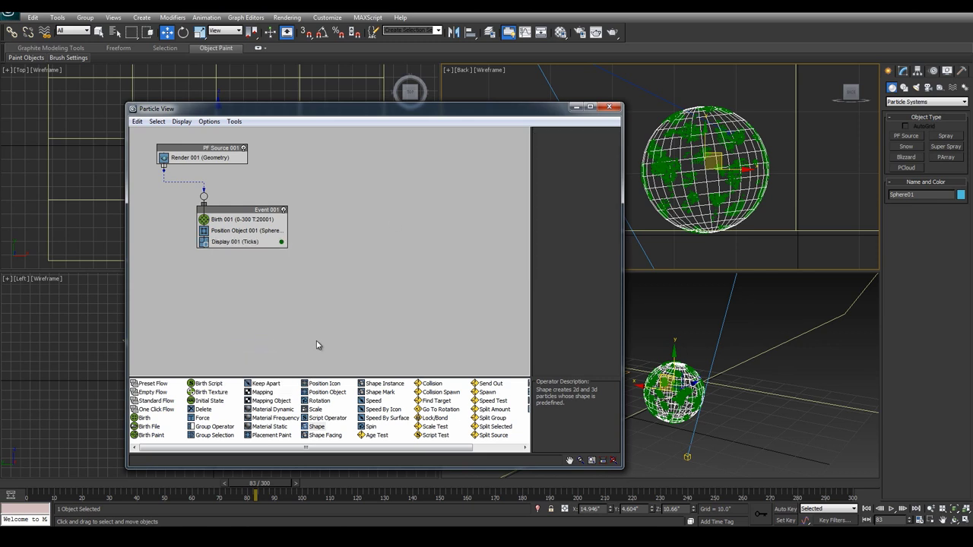
{"action": "left_click_drag", "start_coordinate": [324, 435], "coordinate": [251, 244]}
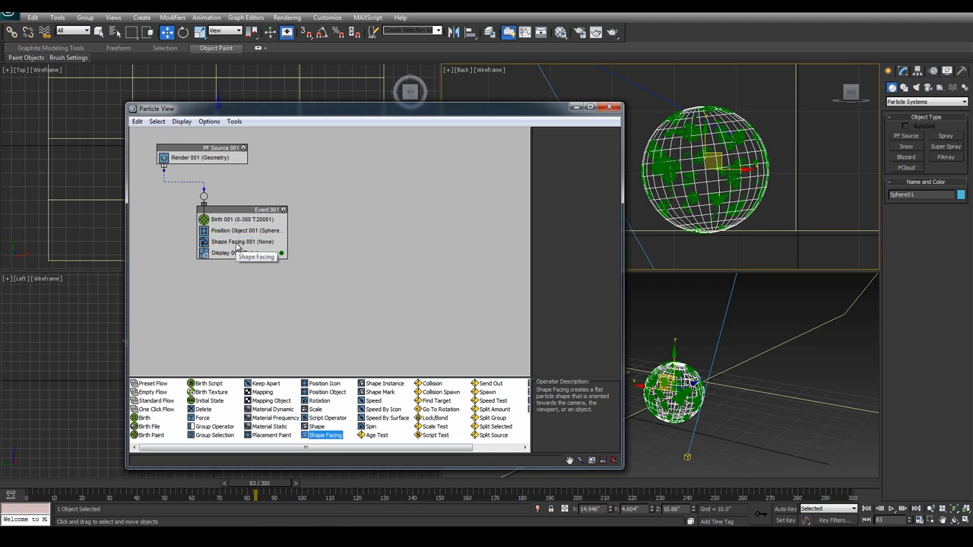
{"action": "left_click", "coordinate": [235, 242]}
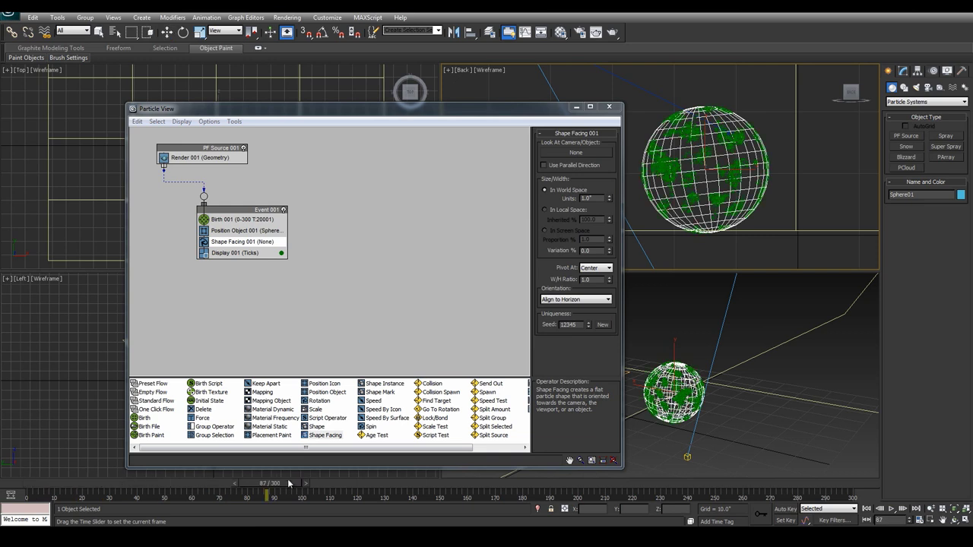
Step: Set the display type of Display 001 to Geometry and preview the particles around frame 82
{"action": "left_click", "coordinate": [232, 253]}
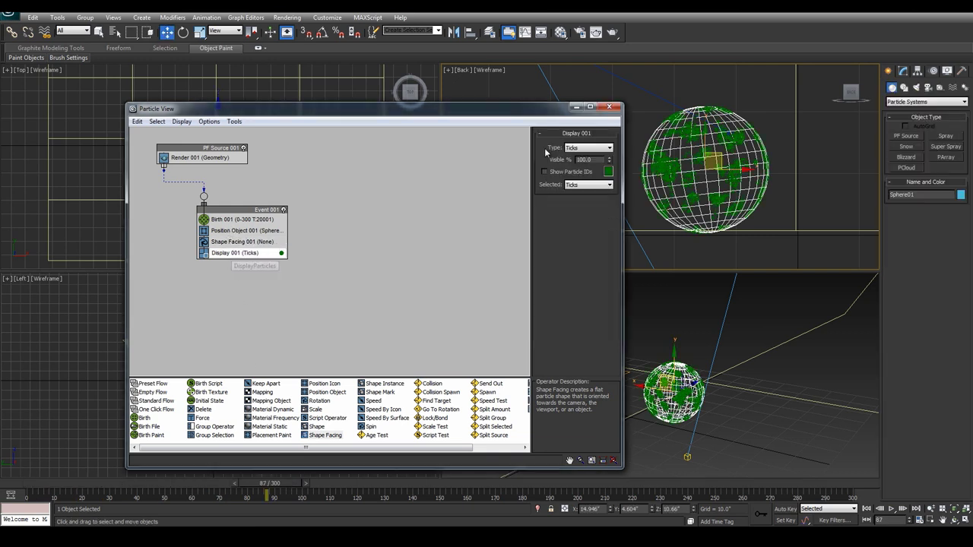
{"action": "left_click", "coordinate": [589, 147]}
{"action": "left_click", "coordinate": [583, 197]}
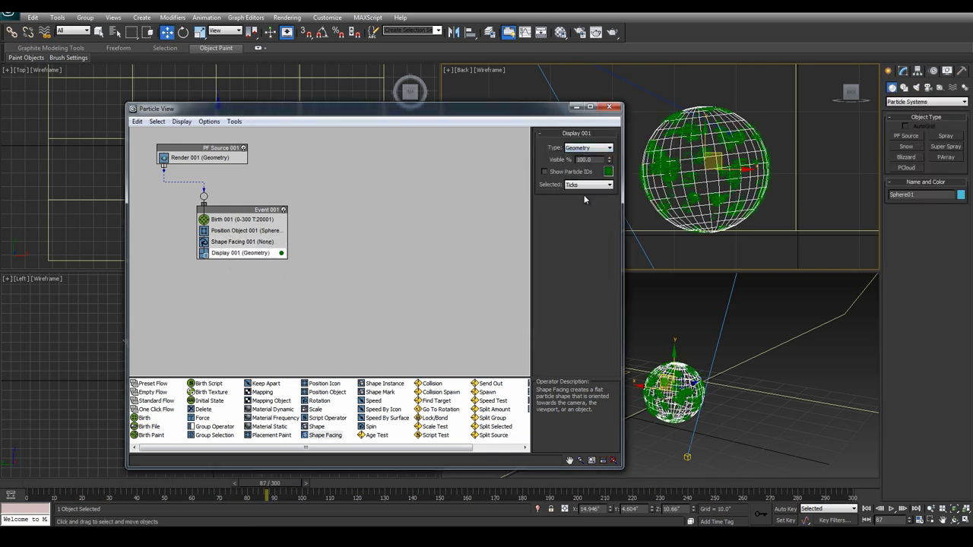
{"action": "mouse_move", "coordinate": [279, 488]}
{"action": "left_mouse_down"}
{"action": "mouse_move", "coordinate": [73, 468]}
{"action": "mouse_move", "coordinate": [137, 461]}
{"action": "mouse_move", "coordinate": [523, 481]}
{"action": "mouse_move", "coordinate": [134, 491]}
{"action": "mouse_move", "coordinate": [266, 490]}
{"action": "left_mouse_up"}
{"action": "key", "text": "w"}
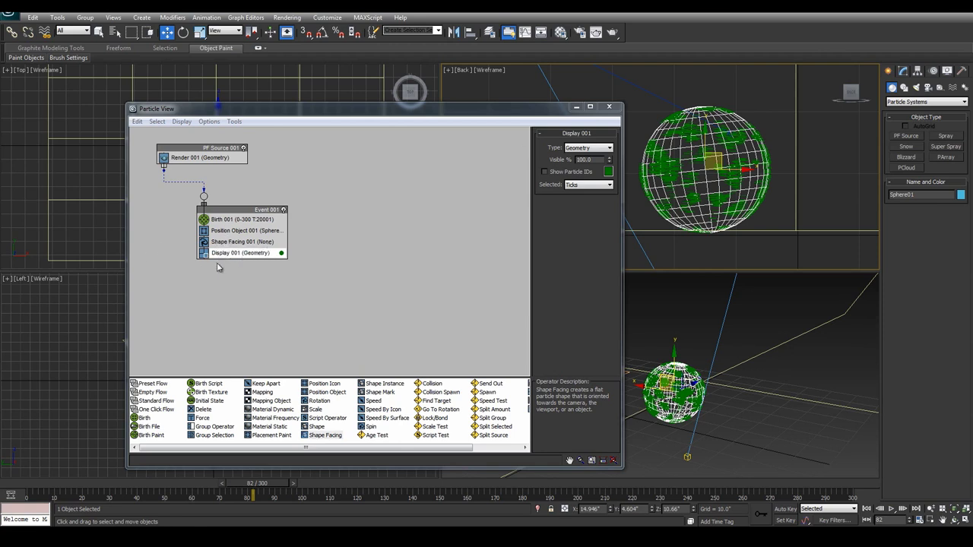
Step: Assign Camera002 as the Look At object of Shape Facing 001 and preview the particles at frames 171 and 71
{"action": "left_click", "coordinate": [226, 241]}
{"action": "left_click_drag", "start_coordinate": [547, 124], "coordinate": [351, 335]}
{"action": "left_click", "coordinate": [381, 364]}
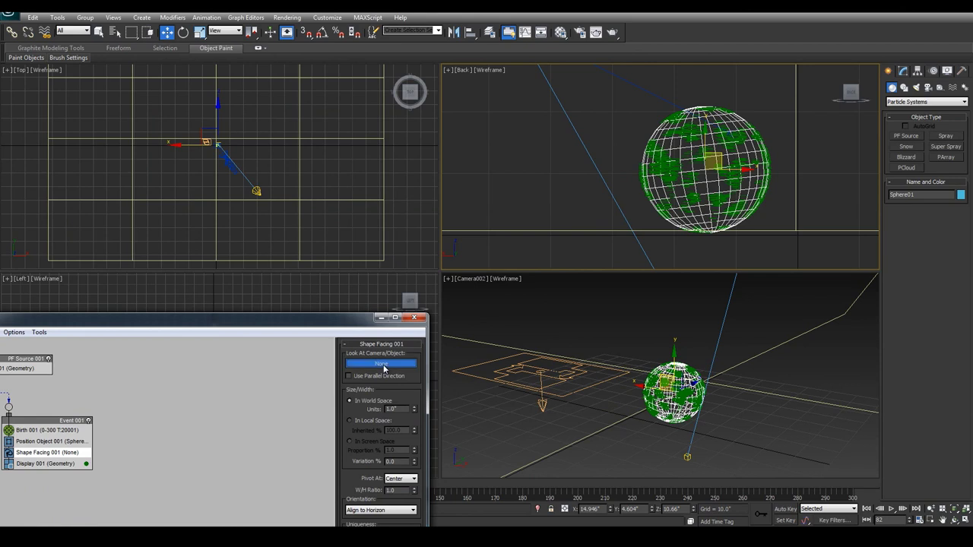
{"action": "left_click", "coordinate": [231, 166]}
{"action": "left_click_drag", "start_coordinate": [221, 323], "coordinate": [329, 83]}
{"action": "left_click_drag", "start_coordinate": [262, 490], "coordinate": [495, 490]}
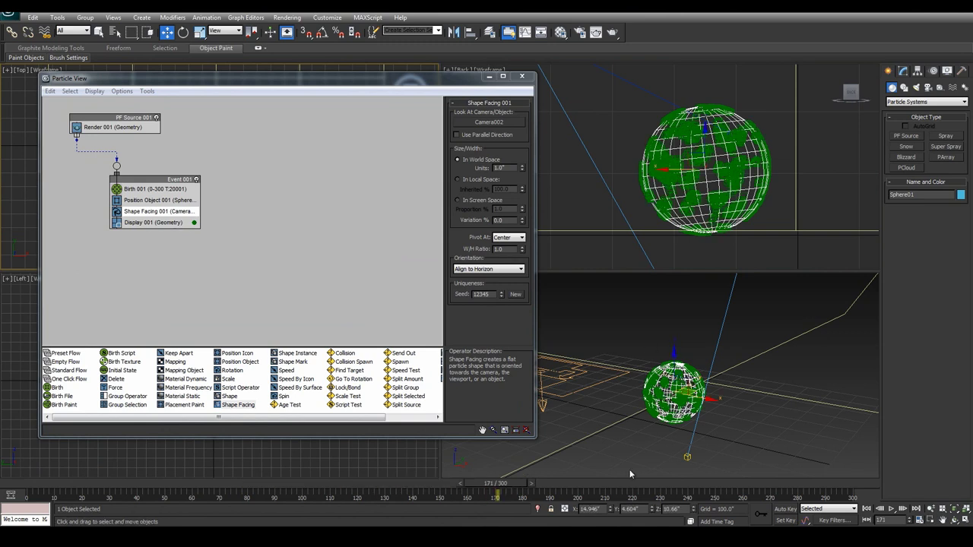
{"action": "left_click_drag", "start_coordinate": [369, 79], "coordinate": [366, 91]}
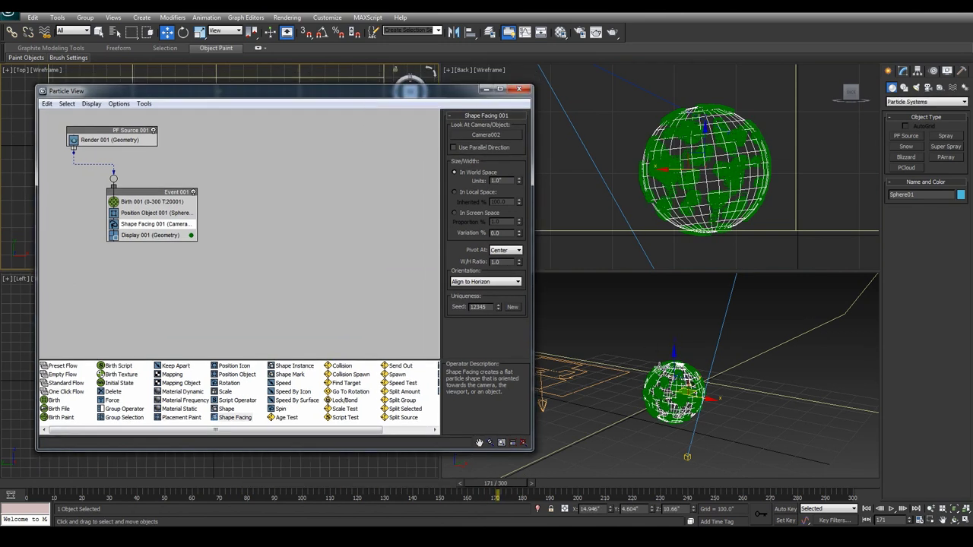
{"action": "left_click_drag", "start_coordinate": [251, 487], "coordinate": [222, 486]}
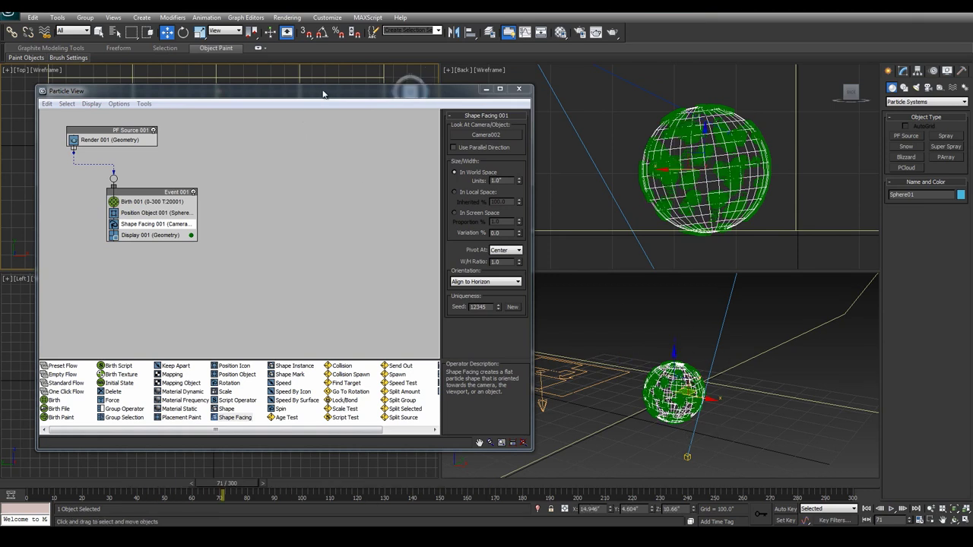
{"action": "left_click_drag", "start_coordinate": [323, 93], "coordinate": [316, 94]}
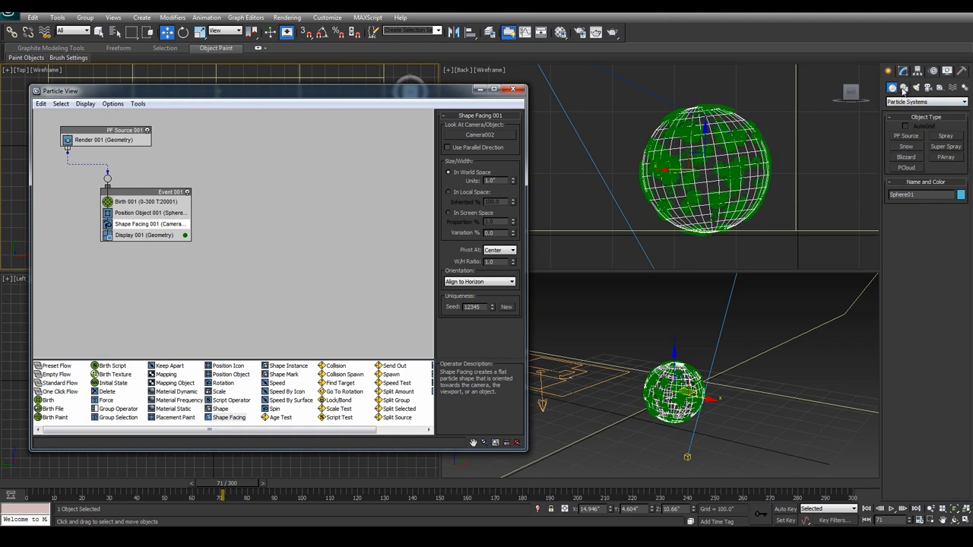
Step: Create a Wind space warp with an icon size of about 12.65" beside the sphere in the Top view, keeping its force Spherical
{"action": "left_click", "coordinate": [953, 88]}
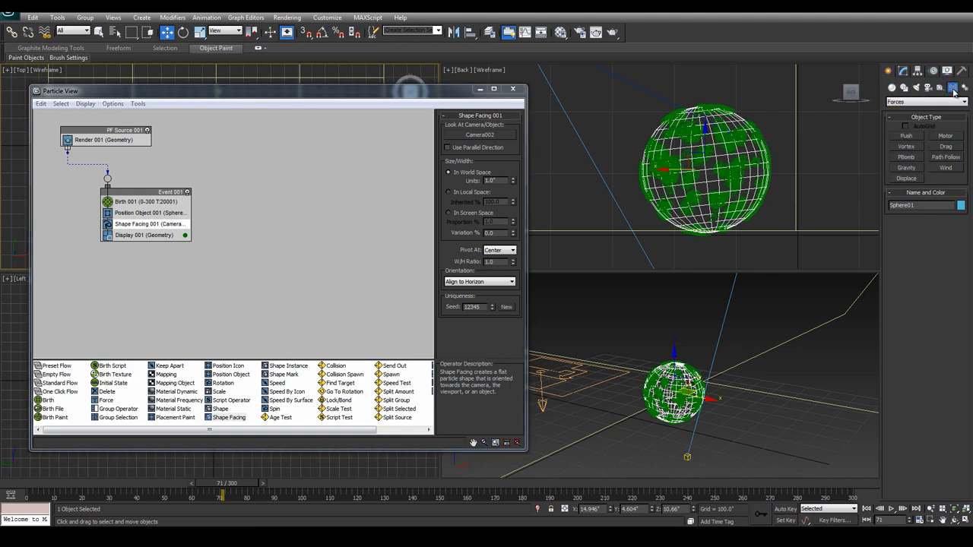
{"action": "left_click", "coordinate": [900, 104]}
{"action": "left_click", "coordinate": [904, 109]}
{"action": "left_click", "coordinate": [953, 170]}
{"action": "left_click_drag", "start_coordinate": [419, 91], "coordinate": [435, 263]}
{"action": "scroll", "coordinate": [239, 185], "scroll_direction": "up", "scroll_amount": 5}
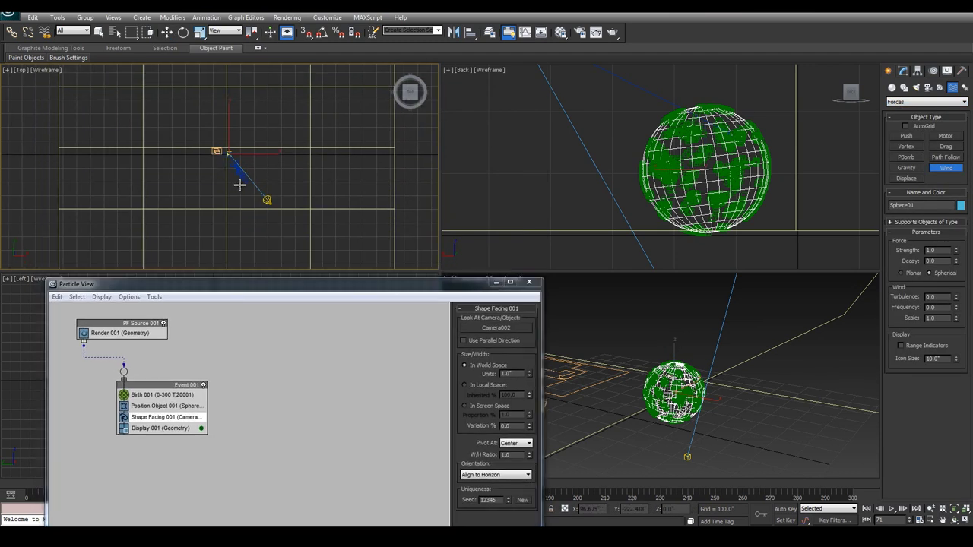
{"action": "middle_click_drag", "start_coordinate": [315, 235], "coordinate": [277, 133]}
{"action": "scroll", "coordinate": [277, 133], "scroll_direction": "up", "scroll_amount": 3}
{"action": "middle_click_drag", "start_coordinate": [266, 208], "coordinate": [224, 158]}
{"action": "left_click_drag", "start_coordinate": [266, 157], "coordinate": [284, 180]}
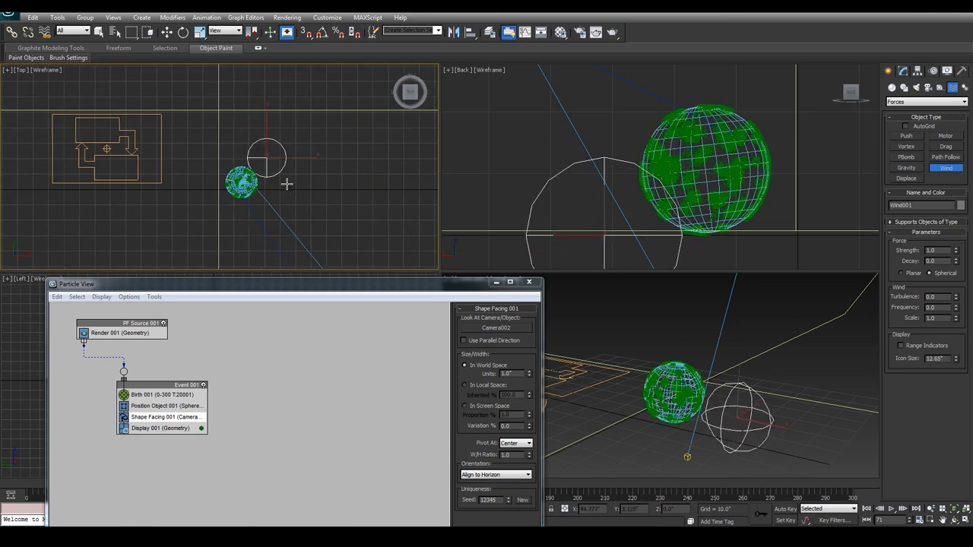
{"action": "left_click", "coordinate": [902, 272]}
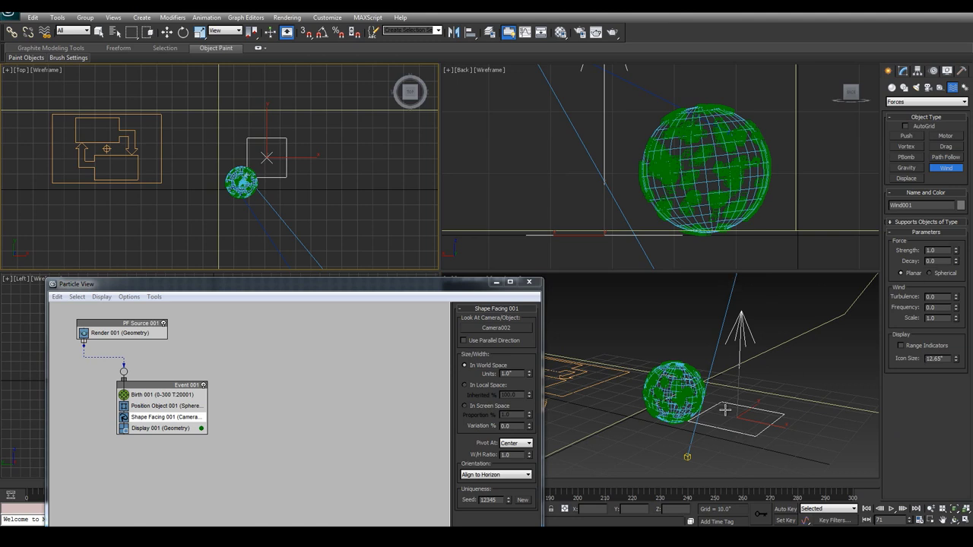
{"action": "left_click", "coordinate": [928, 272]}
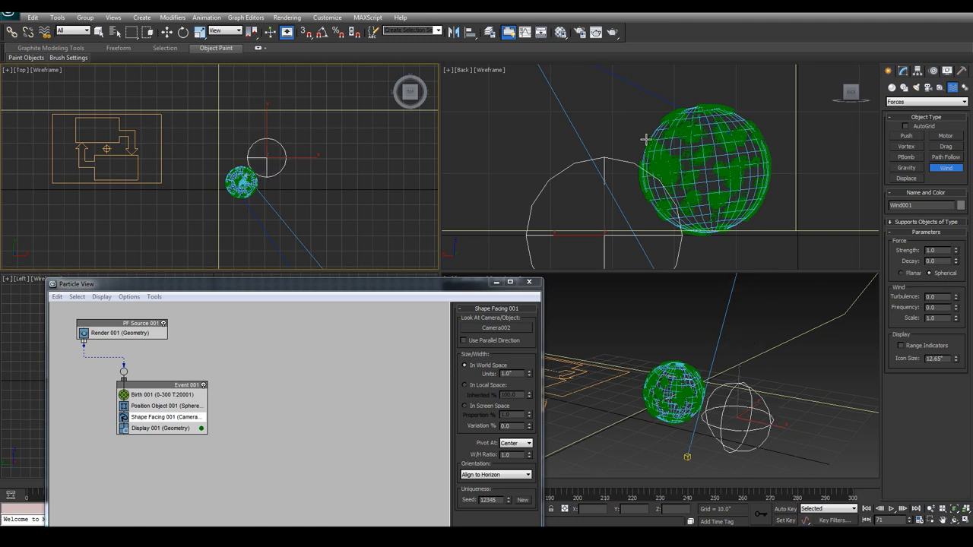
Step: Centre the Wind space warp over the sphere and raise it above the sphere to a Z position of about 41.5"
{"action": "right_click", "coordinate": [291, 175]}
{"action": "key", "text": "w"}
{"action": "left_click_drag", "start_coordinate": [266, 158], "coordinate": [243, 183]}
{"action": "left_click", "coordinate": [681, 438]}
{"action": "left_click_drag", "start_coordinate": [682, 399], "coordinate": [685, 279]}
{"action": "left_click_drag", "start_coordinate": [388, 291], "coordinate": [377, 156]}
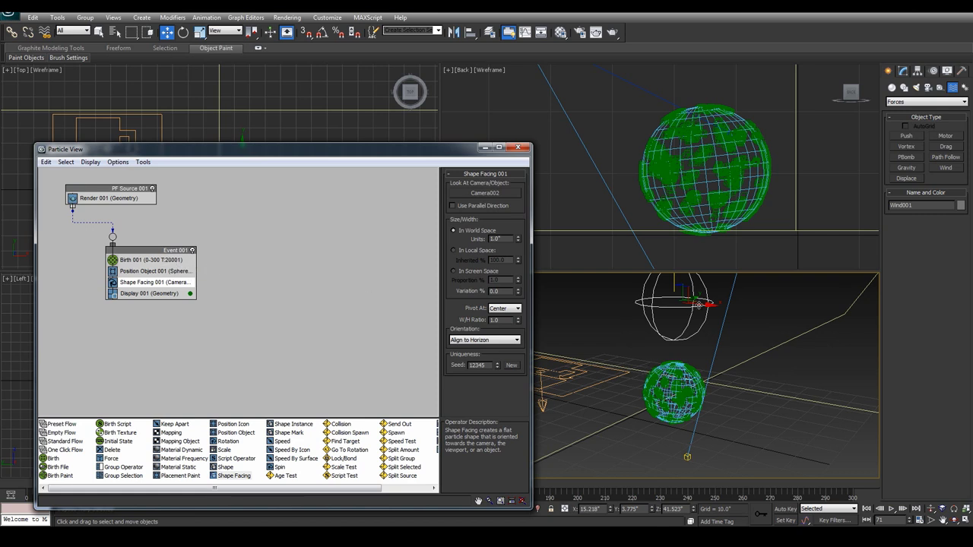
{"action": "left_click_drag", "start_coordinate": [331, 150], "coordinate": [322, 82]}
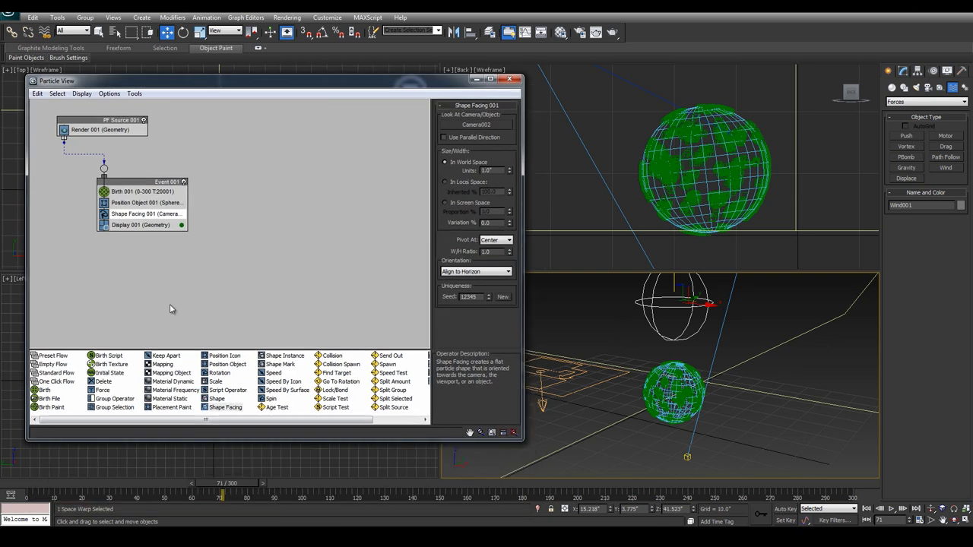
Step: Return the timeline to frame 29 and insert a Force operator between Shape Facing 001 and Display 001 in Event 001
{"action": "left_click_drag", "start_coordinate": [232, 494], "coordinate": [82, 485]}
{"action": "key", "text": "w"}
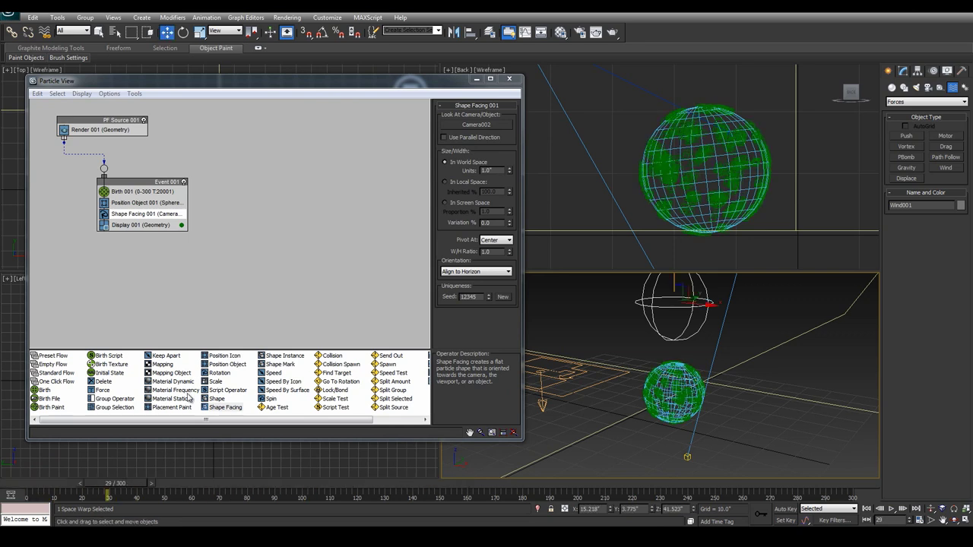
{"action": "left_click", "coordinate": [99, 390]}
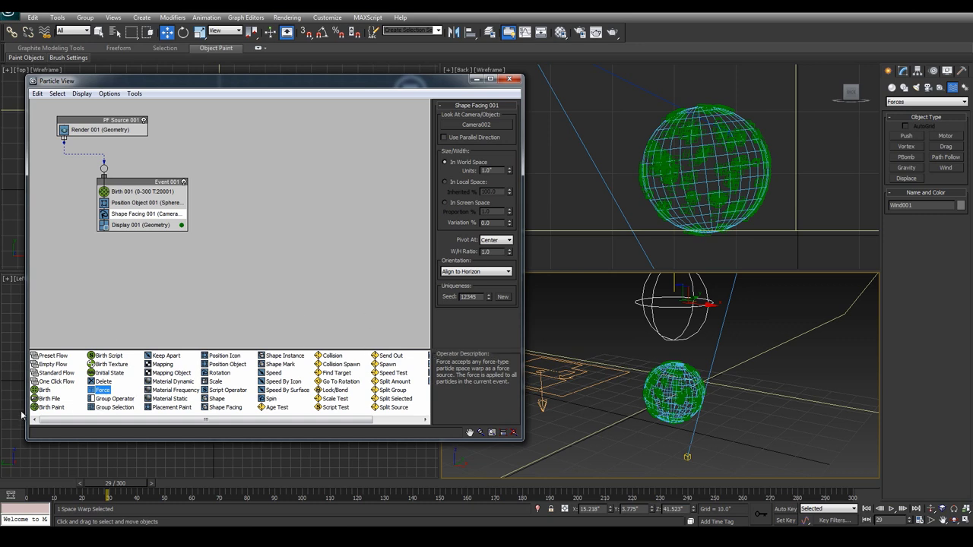
{"action": "mouse_move", "coordinate": [199, 419]}
{"action": "left_mouse_down"}
{"action": "mouse_move", "coordinate": [255, 418]}
{"action": "mouse_move", "coordinate": [186, 419]}
{"action": "left_mouse_up"}
{"action": "left_click_drag", "start_coordinate": [104, 391], "coordinate": [126, 226]}
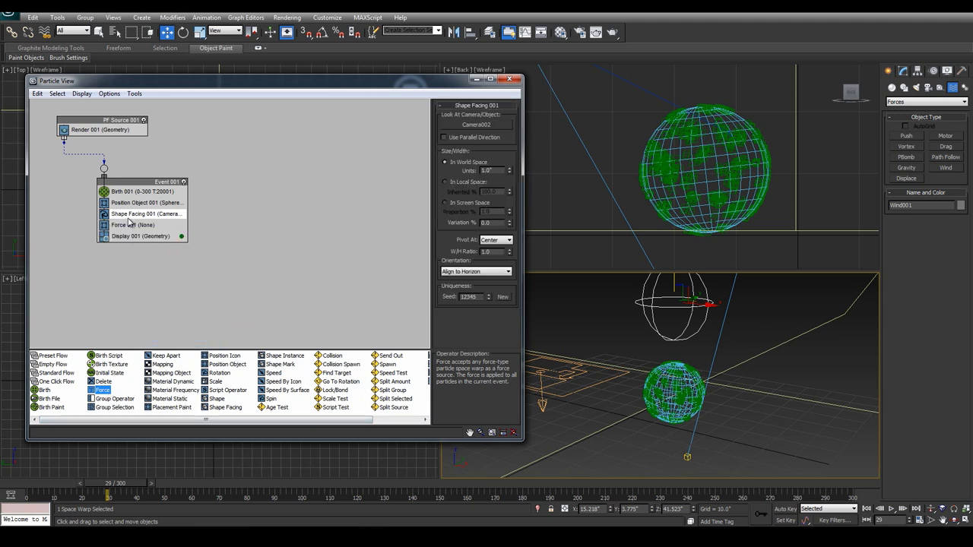
Step: Add Wind001 to the force space warps of Force 001 and preview the particle motion at frame 35
{"action": "left_click", "coordinate": [124, 225]}
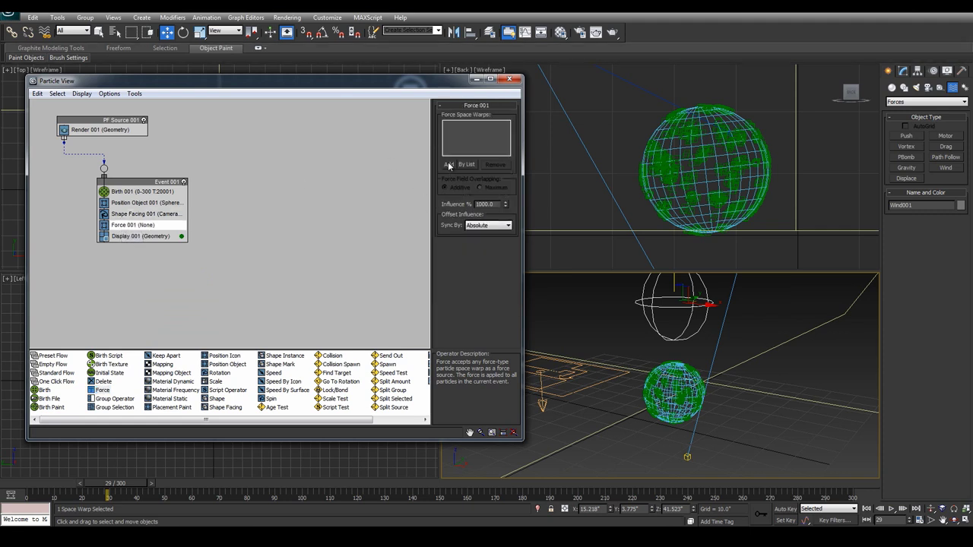
{"action": "left_click", "coordinate": [449, 164]}
{"action": "left_click", "coordinate": [665, 308]}
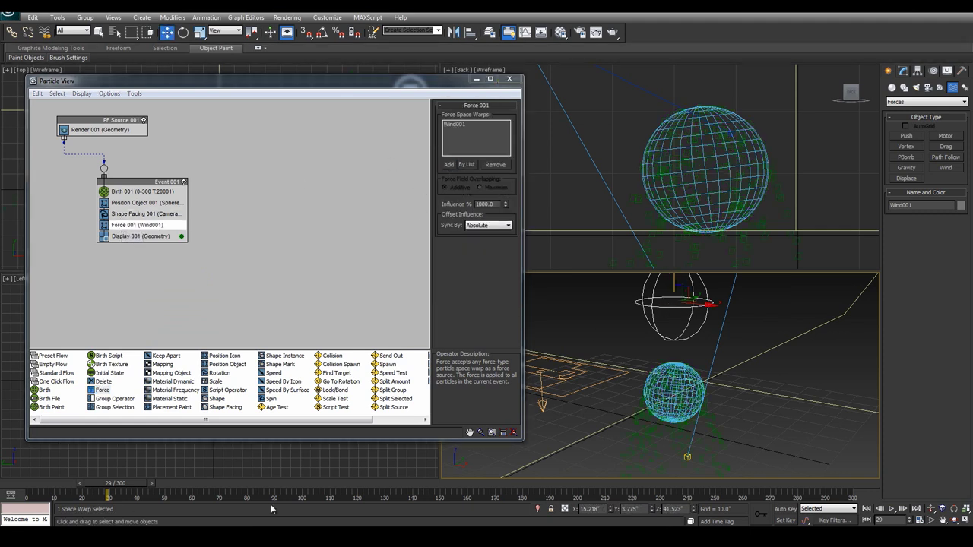
{"action": "mouse_move", "coordinate": [144, 486]}
{"action": "left_mouse_down"}
{"action": "mouse_move", "coordinate": [90, 487]}
{"action": "mouse_move", "coordinate": [159, 486]}
{"action": "left_mouse_up"}
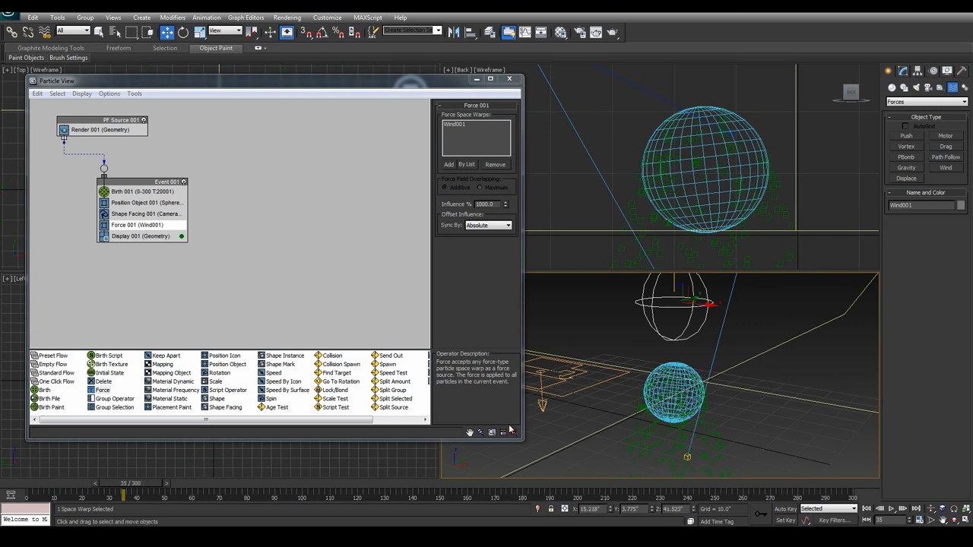
{"action": "scroll", "coordinate": [642, 251], "scroll_direction": "down", "scroll_amount": 3}
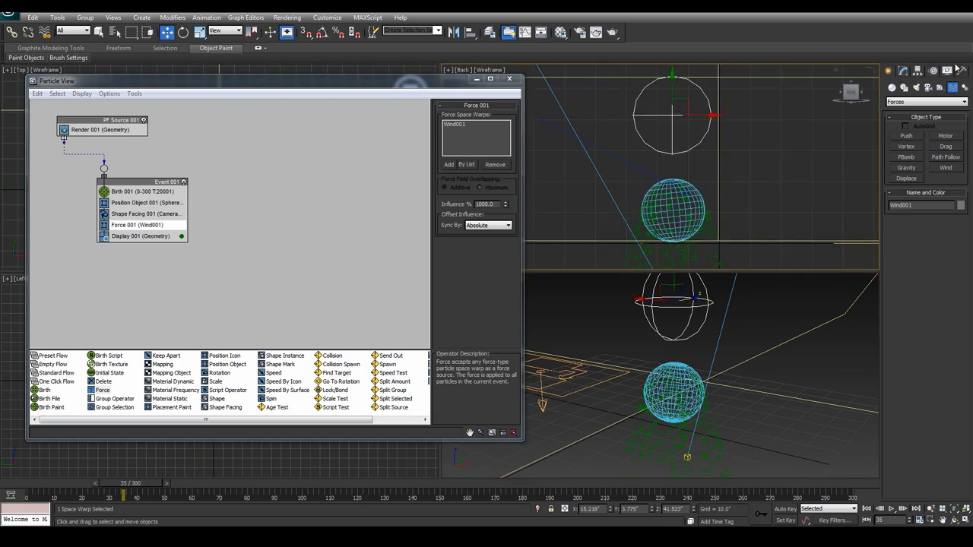
Step: Set the Wind001 force strength to -0.3 and preview the particles at frame 56
{"action": "left_click", "coordinate": [903, 70]}
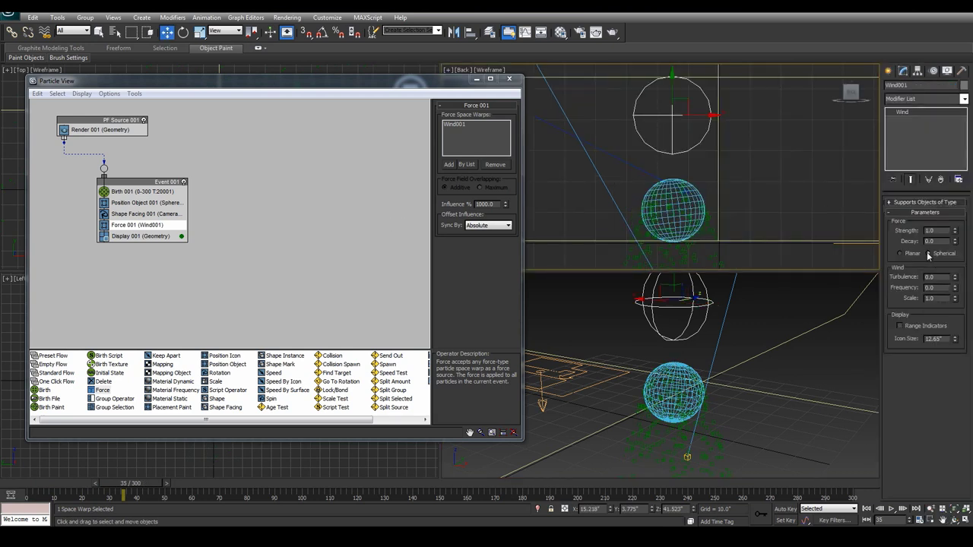
{"action": "left_click_drag", "start_coordinate": [936, 231], "coordinate": [822, 227]}
{"action": "type", "text": "0.3"}
{"action": "key", "text": "Return"}
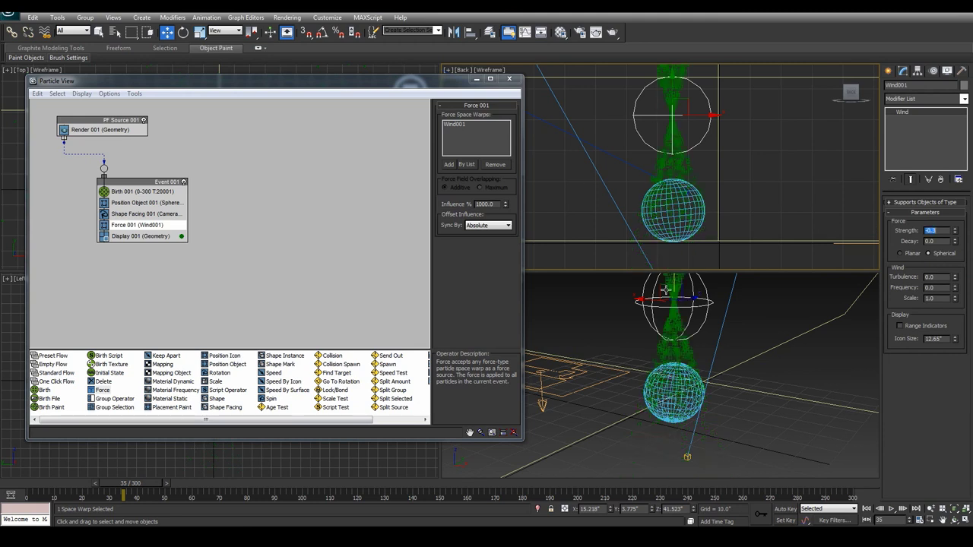
{"action": "scroll", "coordinate": [691, 133], "scroll_direction": "down", "scroll_amount": 4}
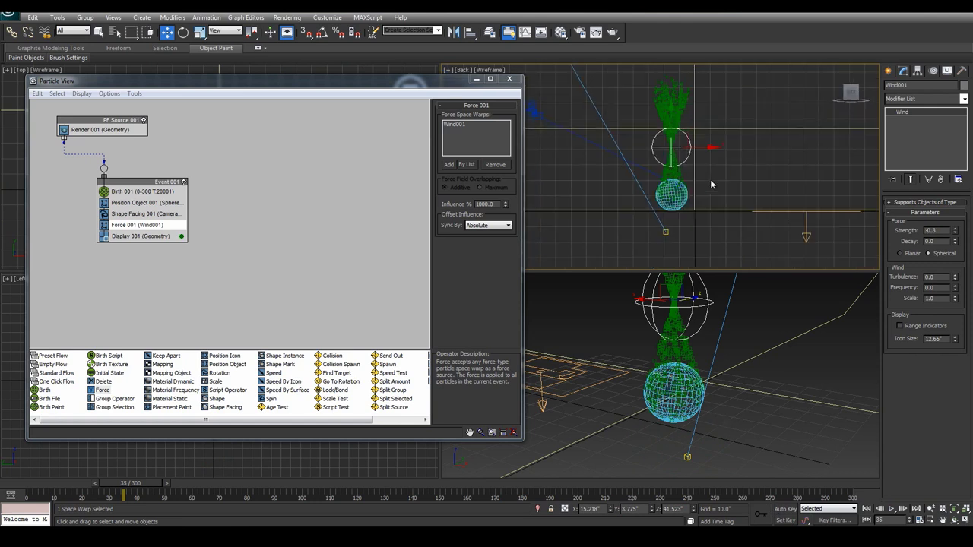
{"action": "left_click_drag", "start_coordinate": [133, 493], "coordinate": [181, 484]}
{"action": "key", "text": "w"}
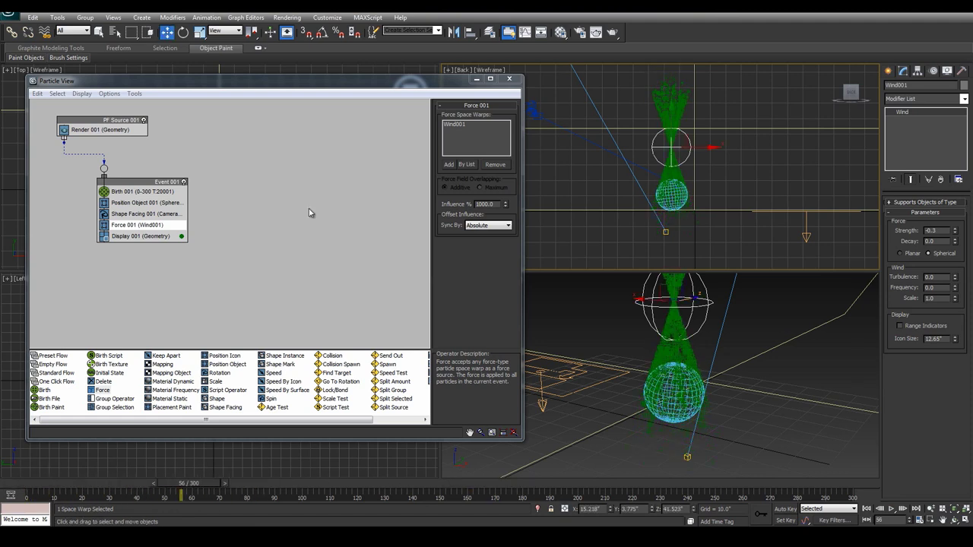
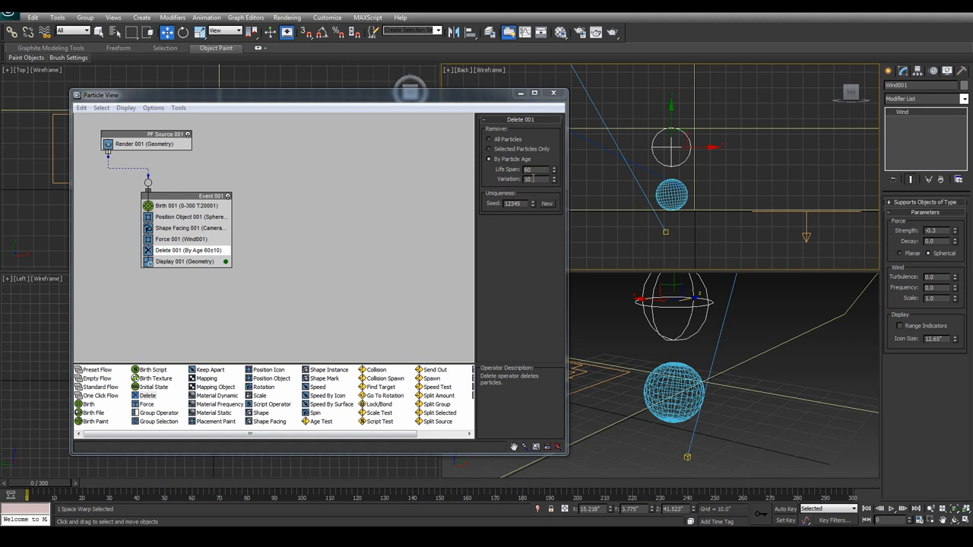
Step: Set the Delete 001 operator's variation to 3 and life span to 8, and preview the particles at frame 85
{"action": "double_click", "coordinate": [530, 178]}
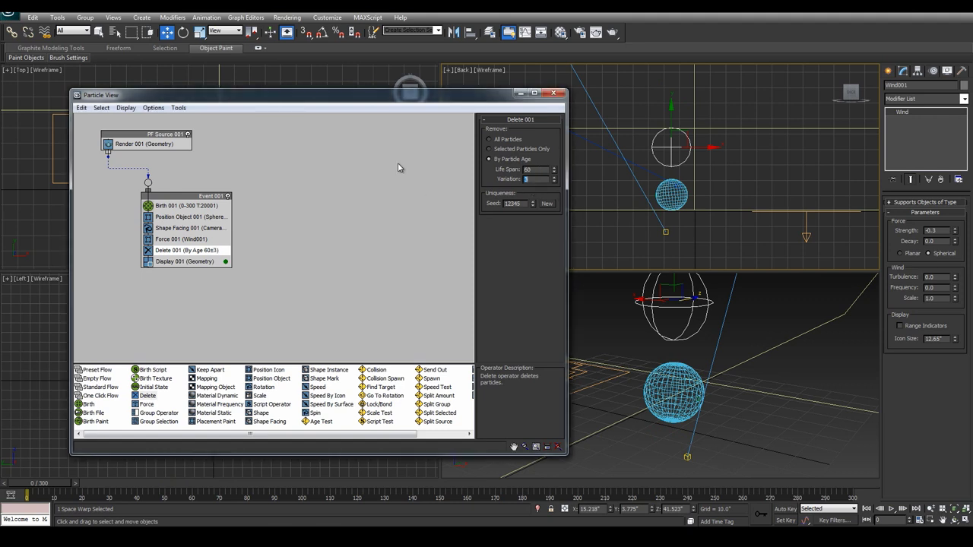
{"action": "double_click", "coordinate": [539, 170]}
{"action": "type", "text": "50"}
{"action": "key", "text": "Return"}
{"action": "left_click_drag", "start_coordinate": [38, 487], "coordinate": [263, 484]}
{"action": "key", "text": "w"}
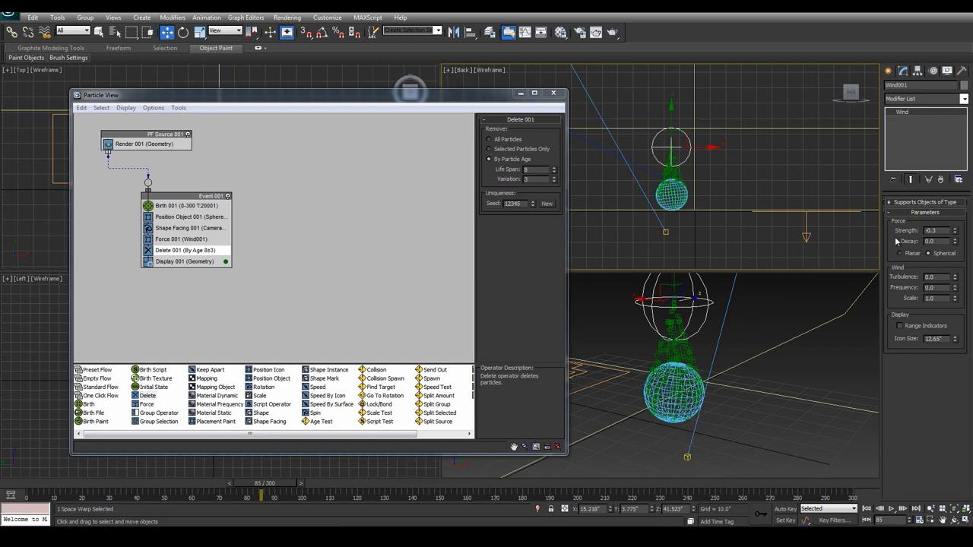
Step: Set the Wind001 strength to -0.25 and preview the particles at frames 71 and 68
{"action": "double_click", "coordinate": [946, 231]}
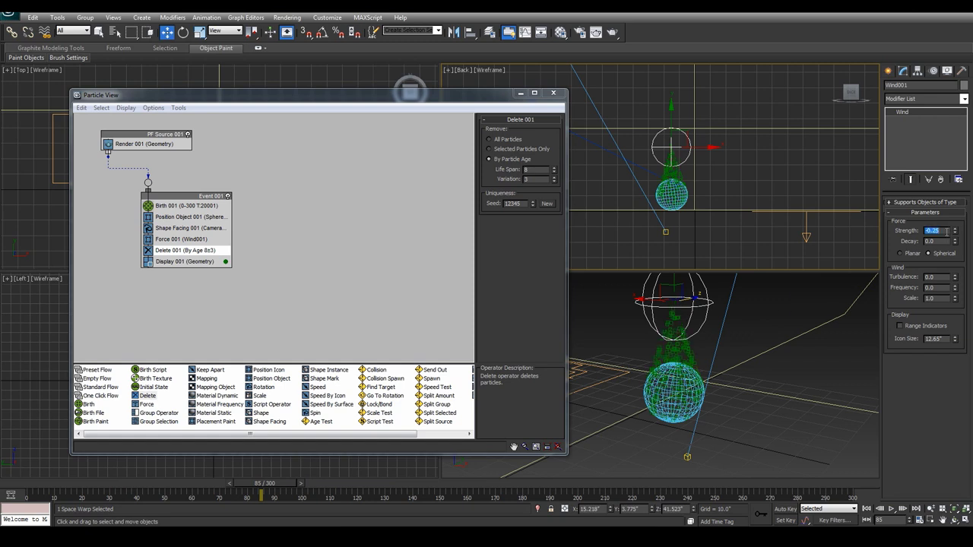
{"action": "left_click_drag", "start_coordinate": [262, 487], "coordinate": [227, 475]}
{"action": "key", "text": "w"}
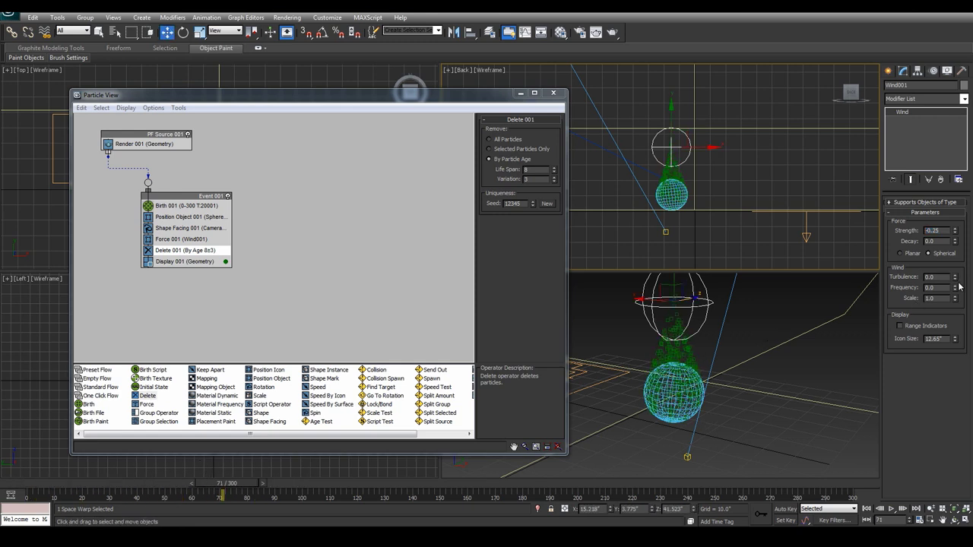
{"action": "mouse_move", "coordinate": [227, 489]}
{"action": "left_mouse_down"}
{"action": "mouse_move", "coordinate": [90, 486]}
{"action": "mouse_move", "coordinate": [219, 487]}
{"action": "left_mouse_up"}
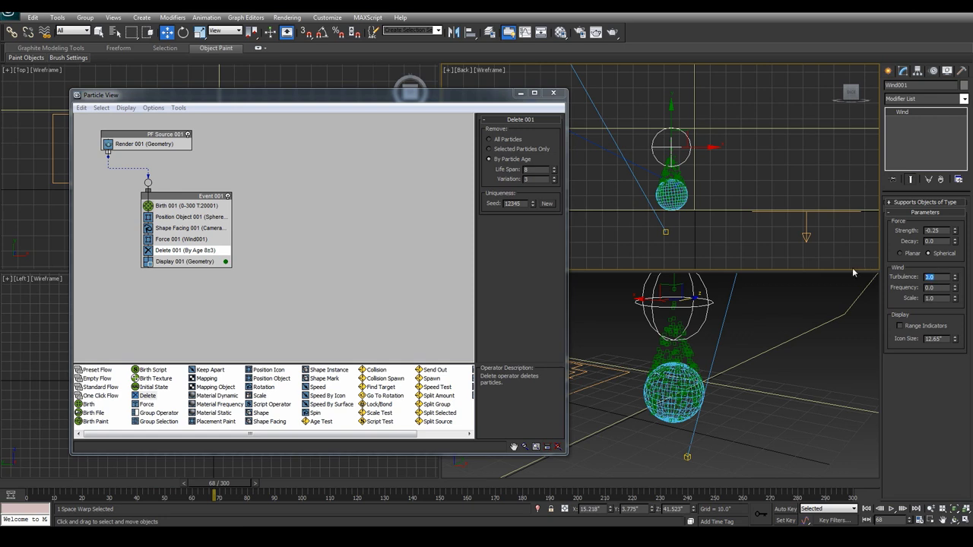
Step: Set the Wind001 turbulence to 0.5 and preview the particles at frame 74
{"action": "type", "text": "1.5"}
{"action": "key", "text": "Return"}
{"action": "left_click_drag", "start_coordinate": [224, 489], "coordinate": [247, 487]}
{"action": "key", "text": "w"}
Step: Set the Wind001 frequency to 0.2, play the animation in the perspective view, and return the timeline to frame 98
{"action": "double_click", "coordinate": [931, 288]}
{"action": "type", "text": "3"}
{"action": "key", "text": "Return"}
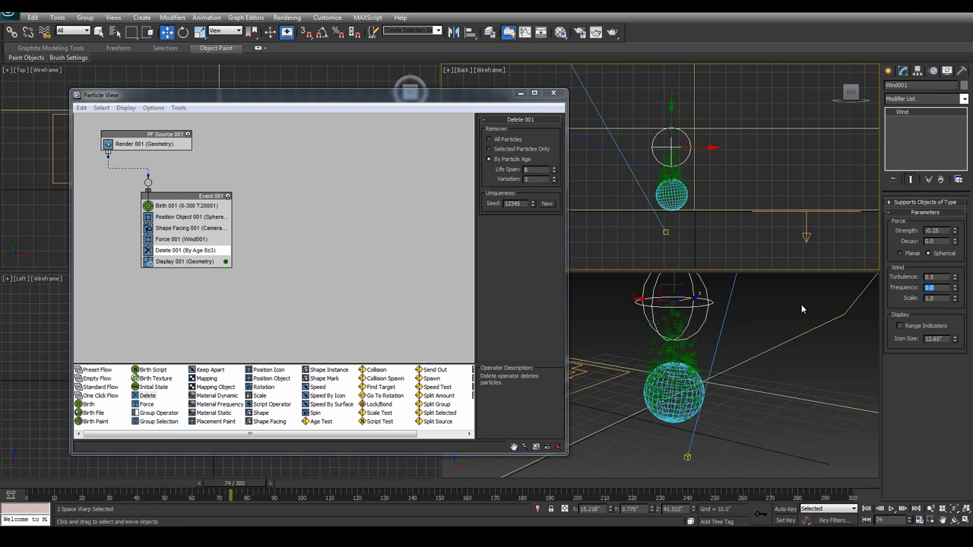
{"action": "type", "text": ".2"}
{"action": "key", "text": "Return"}
{"action": "left_click", "coordinate": [891, 508]}
{"action": "right_click", "coordinate": [784, 410]}
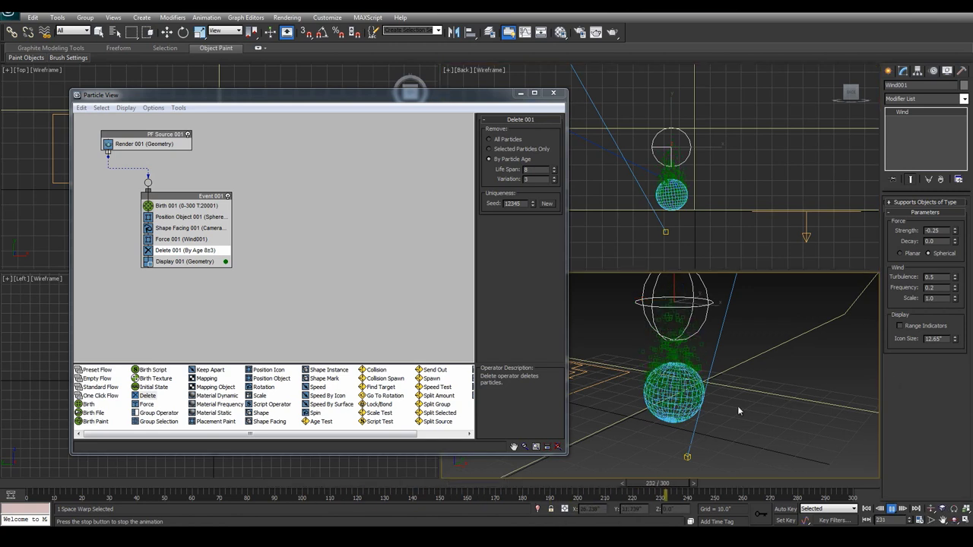
{"action": "left_click_drag", "start_coordinate": [742, 483], "coordinate": [494, 483]}
{"action": "left_click_drag", "start_coordinate": [386, 477], "coordinate": [300, 483]}
{"action": "key", "text": "w"}
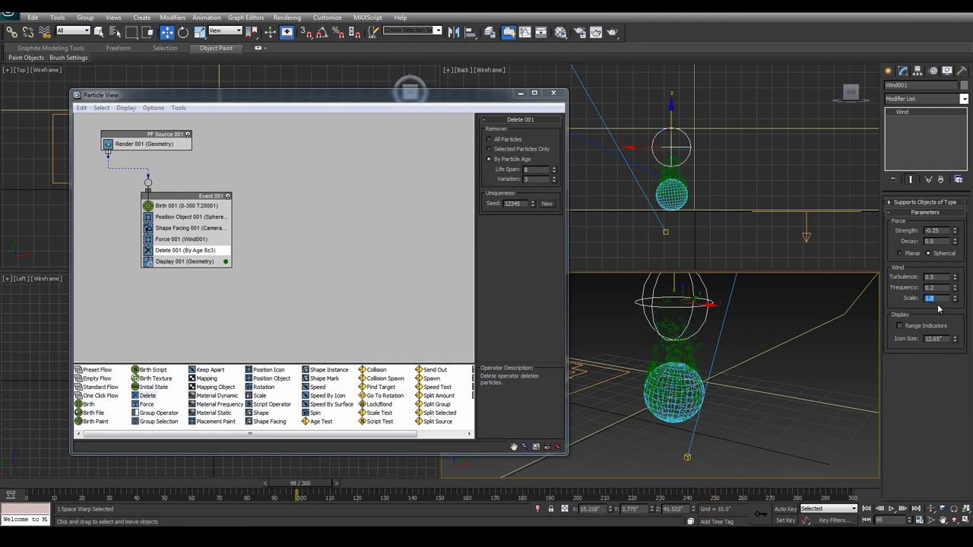
Step: Set the Wind001 scale to 0.1 and play the animation, stopping it at frame 221
{"action": "key", "text": "Return"}
{"action": "left_click", "coordinate": [892, 509]}
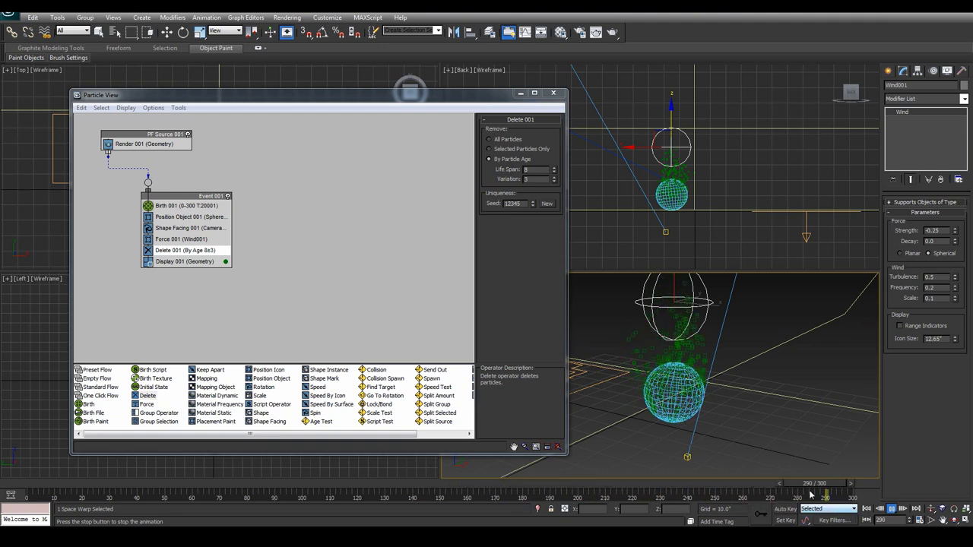
{"action": "left_click", "coordinate": [633, 482]}
{"action": "key", "text": "w"}
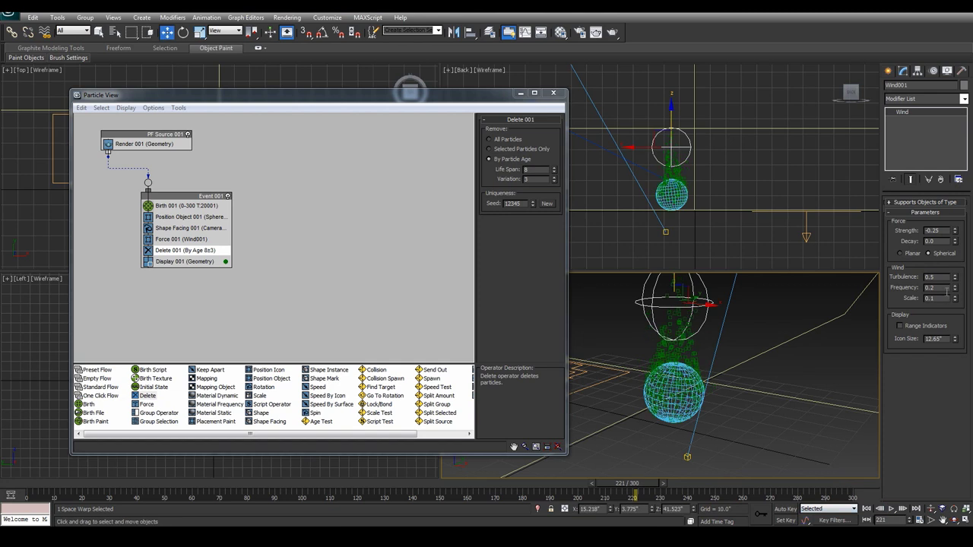
Step: Set the Wind001 frequency to 0.5, play the animation, and move the timeline to frame 203
{"action": "type", "text": ".5"}
{"action": "key", "text": "Return"}
{"action": "left_click", "coordinate": [892, 508]}
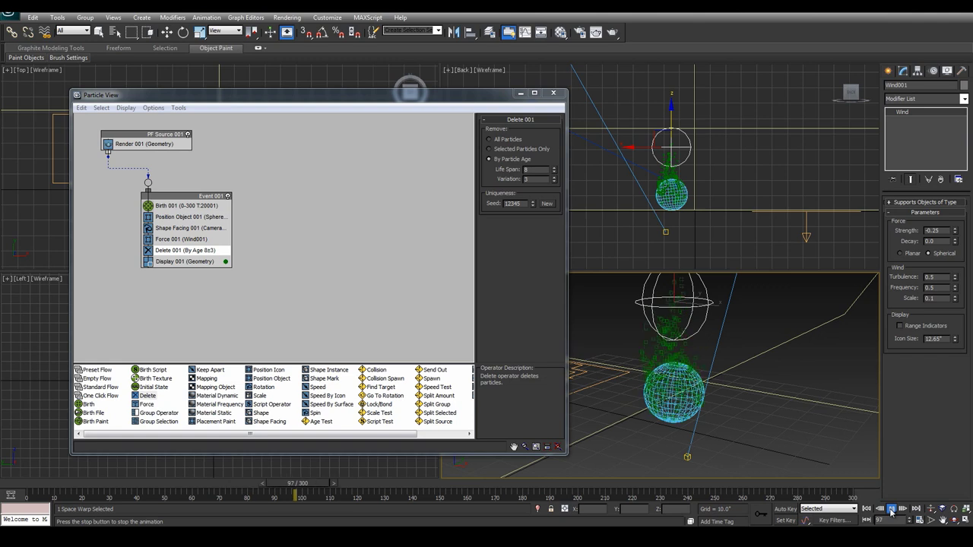
{"action": "left_click", "coordinate": [890, 508]}
{"action": "left_click_drag", "start_coordinate": [382, 489], "coordinate": [597, 491]}
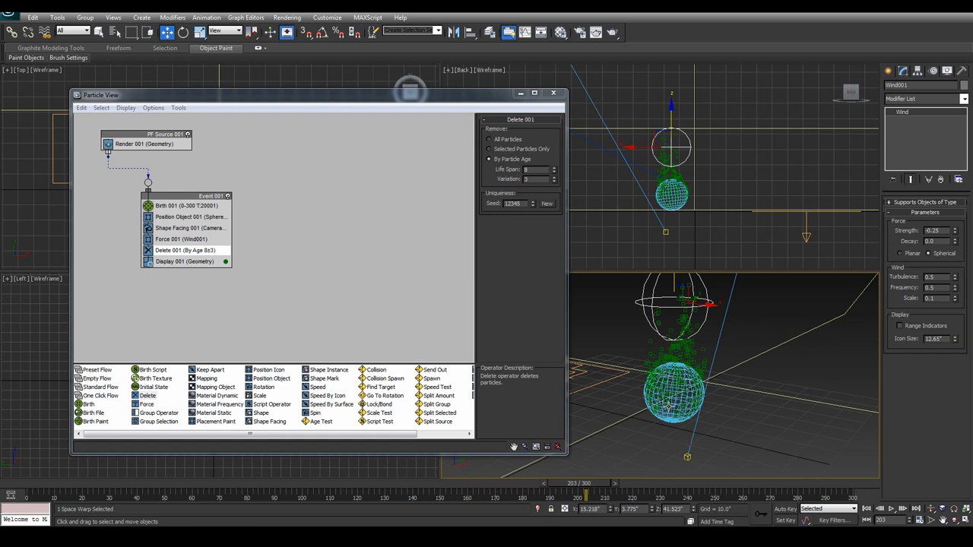
Step: Deselect the wind and make the unused Standard_10 material active in the Material Editor, closing its enlarged preview
{"action": "left_click", "coordinate": [649, 350]}
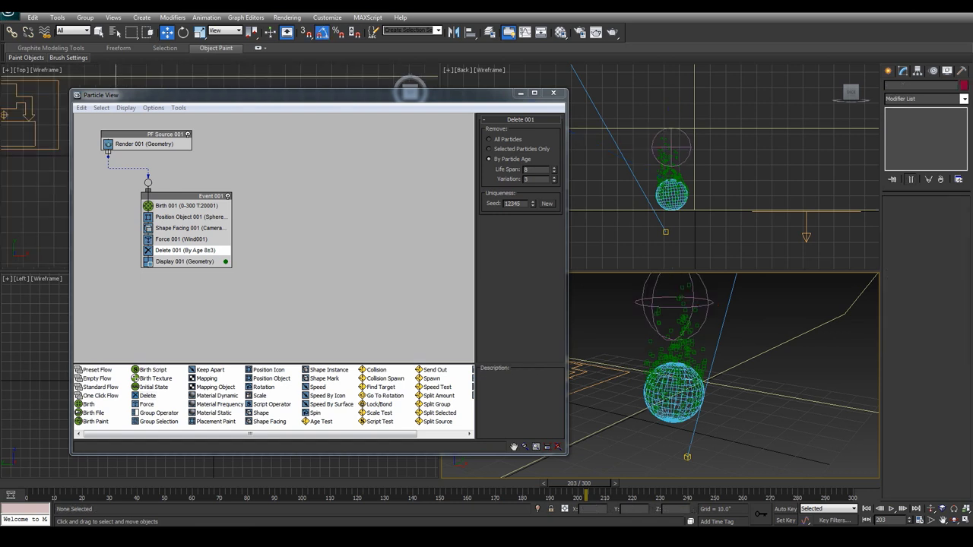
{"action": "left_click", "coordinate": [560, 32]}
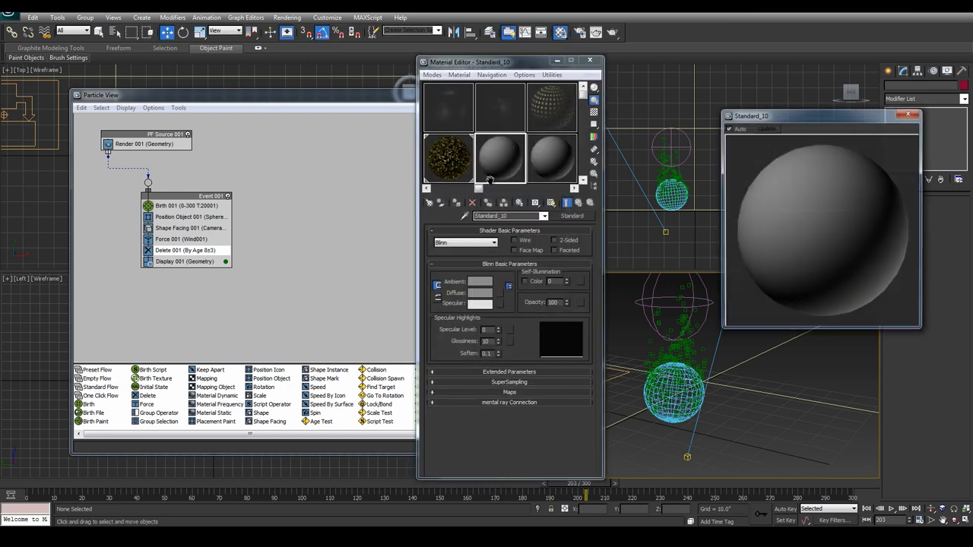
{"action": "left_click_drag", "start_coordinate": [771, 115], "coordinate": [712, 113]}
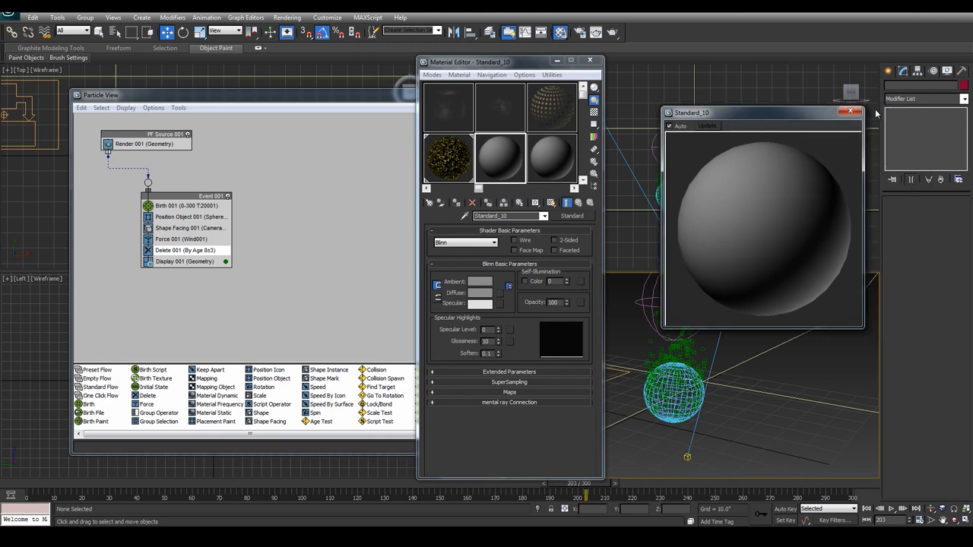
{"action": "left_click", "coordinate": [849, 112]}
{"action": "left_click", "coordinate": [491, 110]}
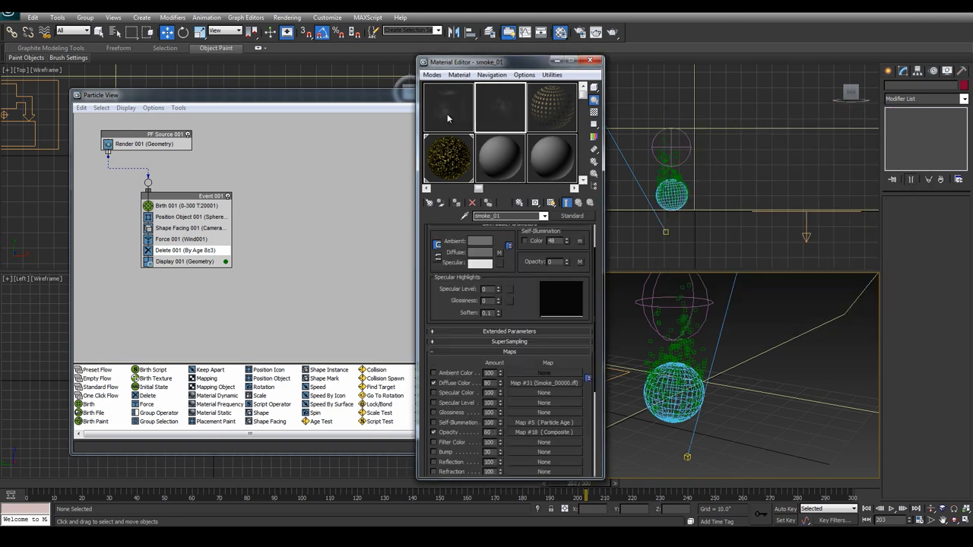
{"action": "left_click", "coordinate": [498, 167]}
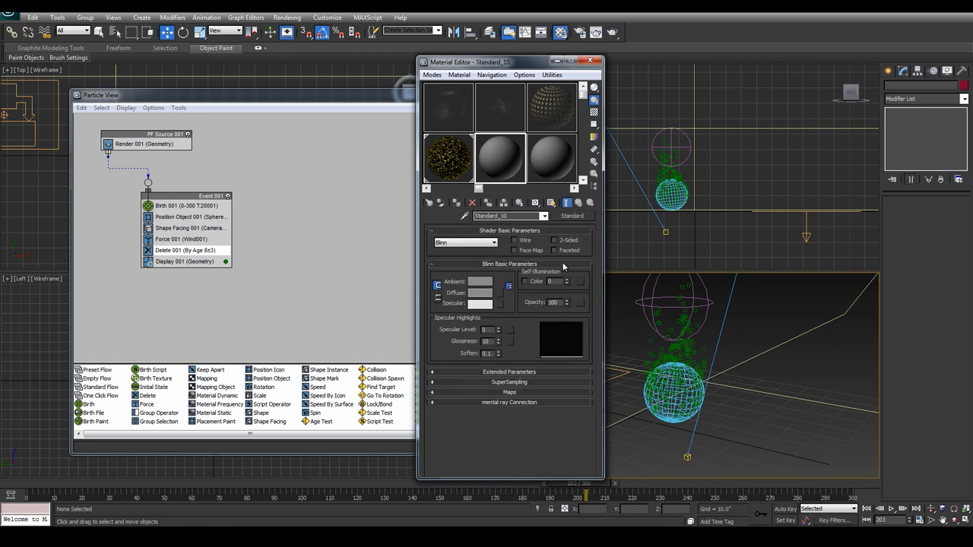
Step: Assign a Gradient Ramp map to the Opacity of the Standard_10 material
{"action": "left_click", "coordinate": [509, 392]}
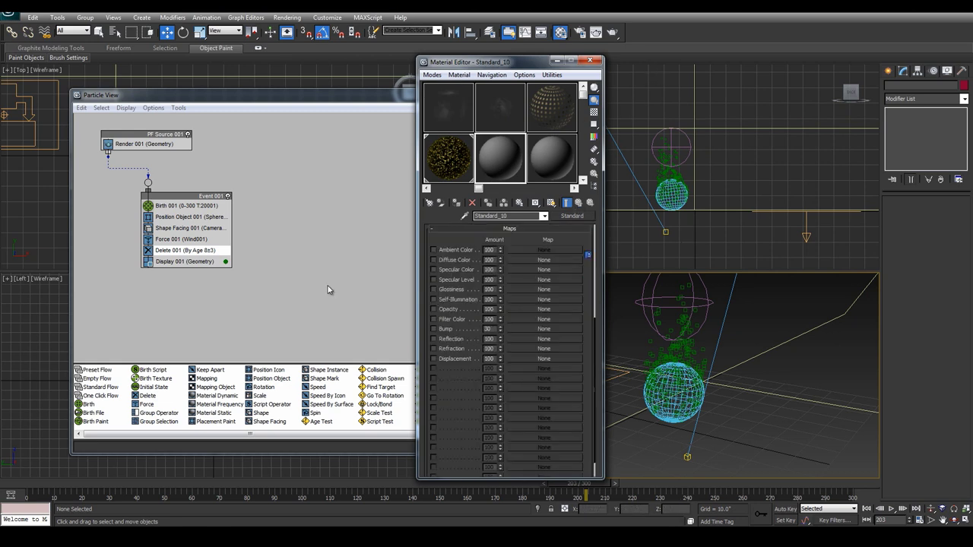
{"action": "left_click", "coordinate": [546, 316]}
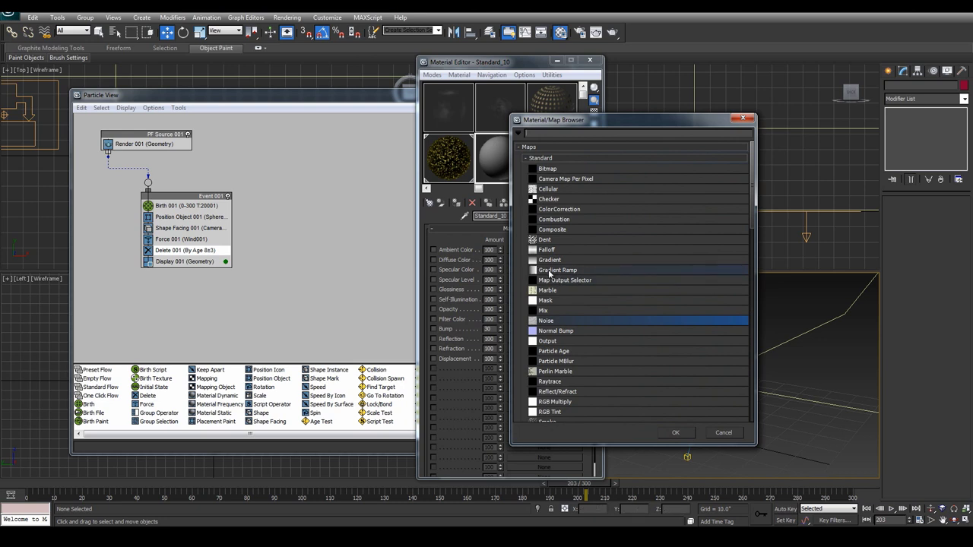
{"action": "left_click", "coordinate": [552, 271]}
{"action": "double_click", "coordinate": [554, 272]}
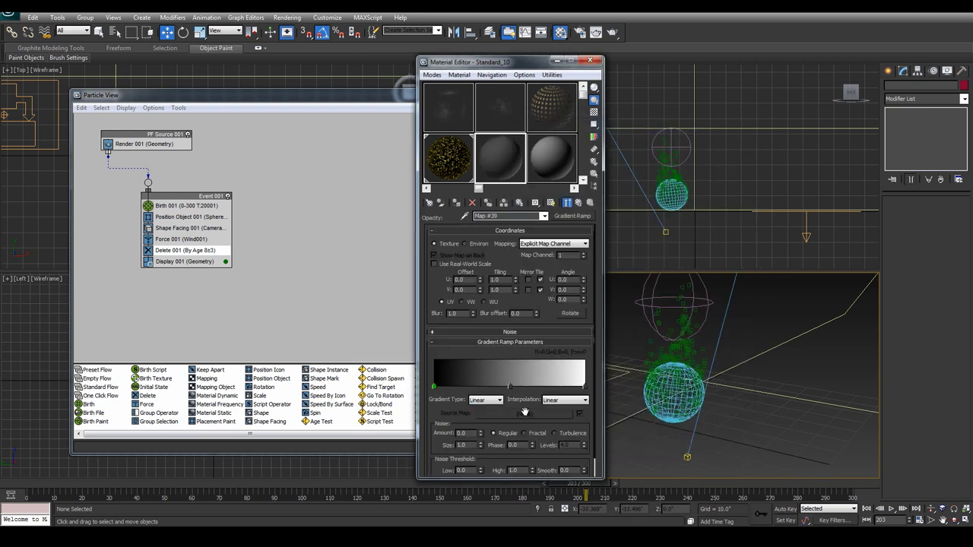
Step: Reverse the gradient ramp by setting its start flag to white and its end flag to black
{"action": "double_click", "coordinate": [434, 388]}
{"action": "left_click_drag", "start_coordinate": [295, 127], "coordinate": [295, 141]}
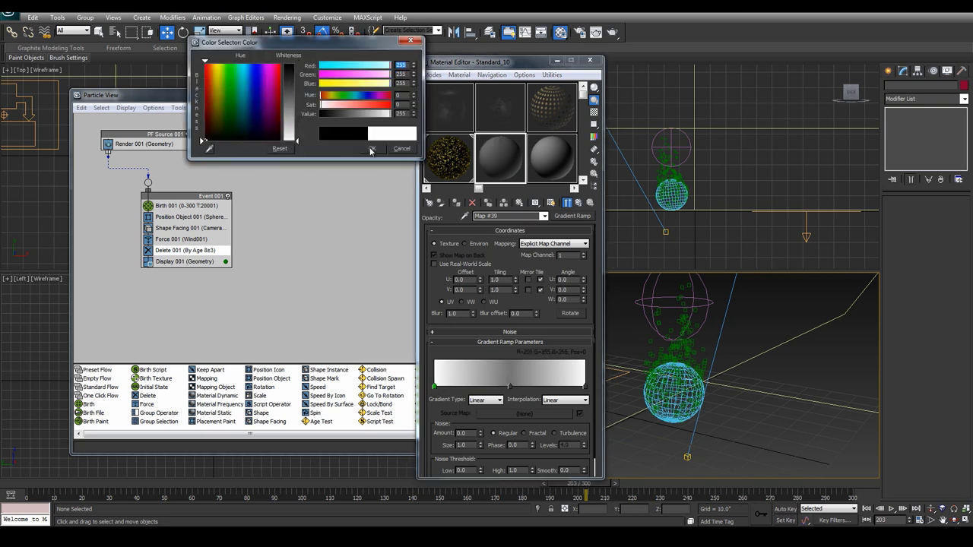
{"action": "left_click", "coordinate": [371, 148]}
{"action": "double_click", "coordinate": [585, 387]}
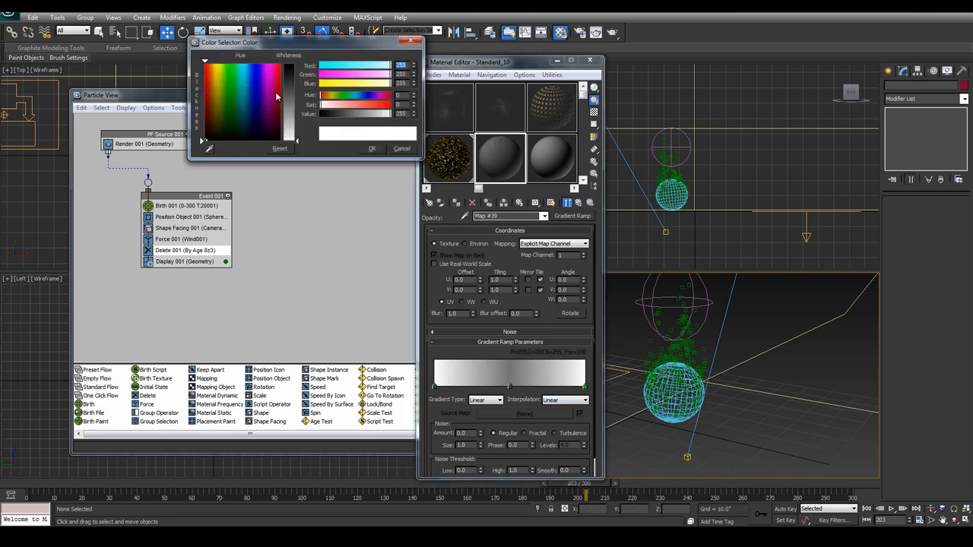
{"action": "left_click_drag", "start_coordinate": [295, 136], "coordinate": [295, 66]}
{"action": "left_click", "coordinate": [372, 149]}
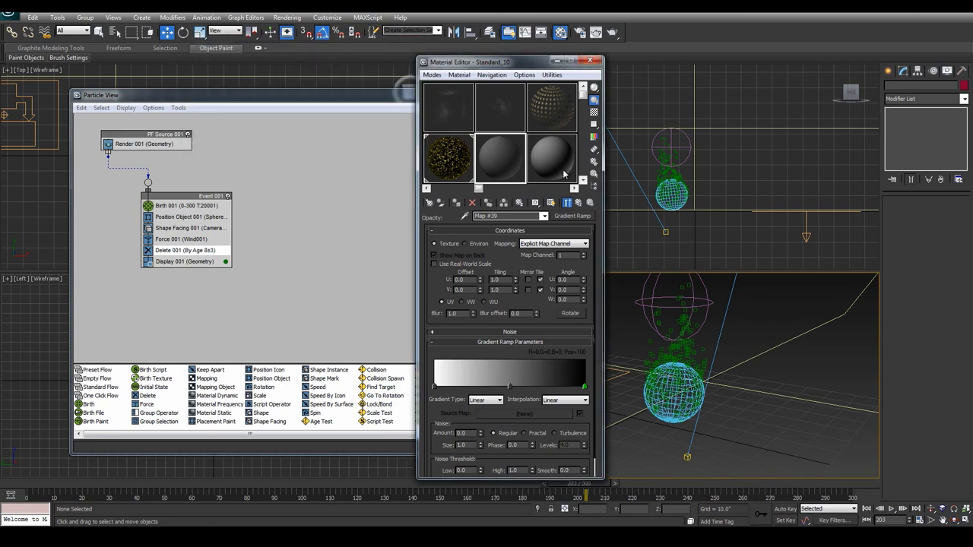
Step: Show the material on a cube sample in an enlarged preview and set the gradient type to Radial
{"action": "left_click", "coordinate": [594, 87]}
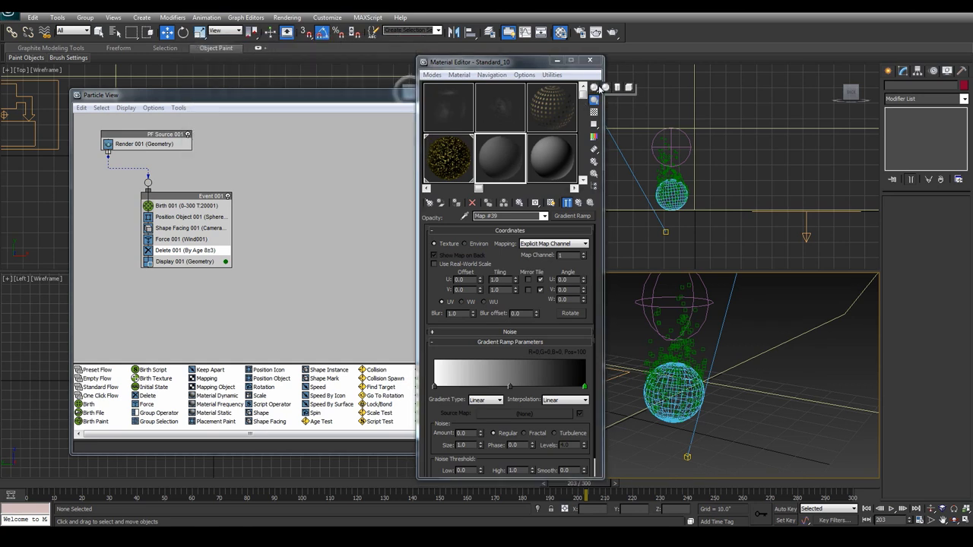
{"action": "left_click", "coordinate": [629, 87]}
{"action": "double_click", "coordinate": [516, 168]}
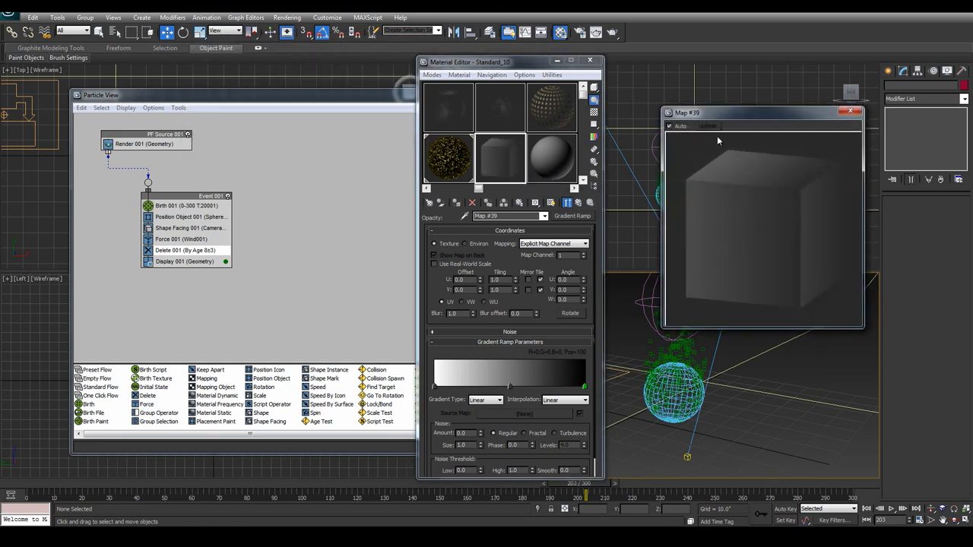
{"action": "left_click_drag", "start_coordinate": [718, 113], "coordinate": [749, 109]}
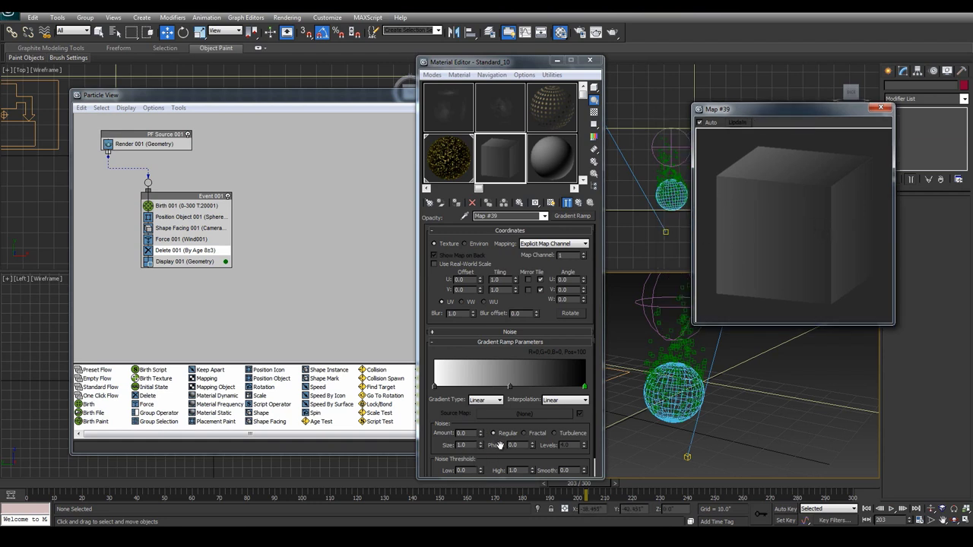
{"action": "left_click", "coordinate": [486, 401]}
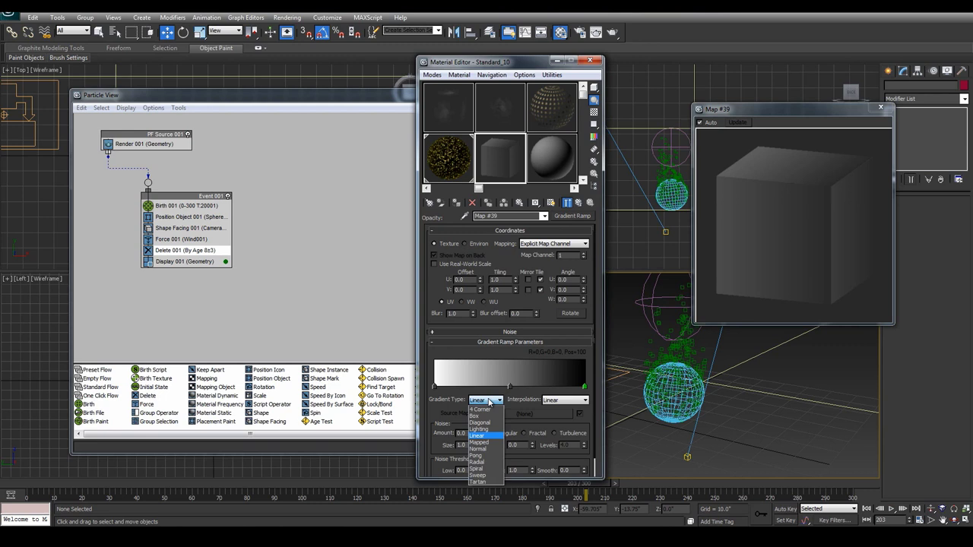
{"action": "left_click", "coordinate": [479, 461]}
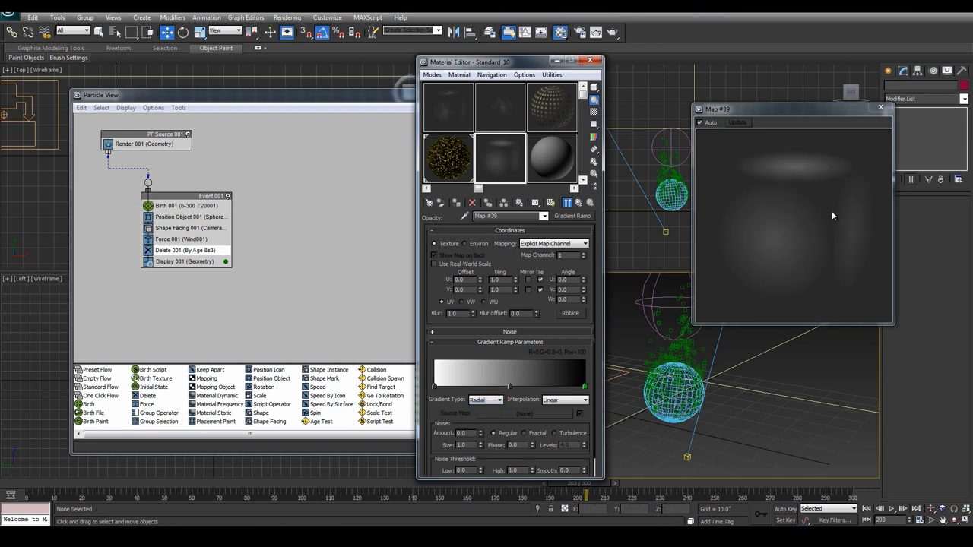
Step: Replace the opacity's Gradient Ramp with a Composite map, keeping the old map as a sub-map, and add a second layer
{"action": "left_click", "coordinate": [576, 217]}
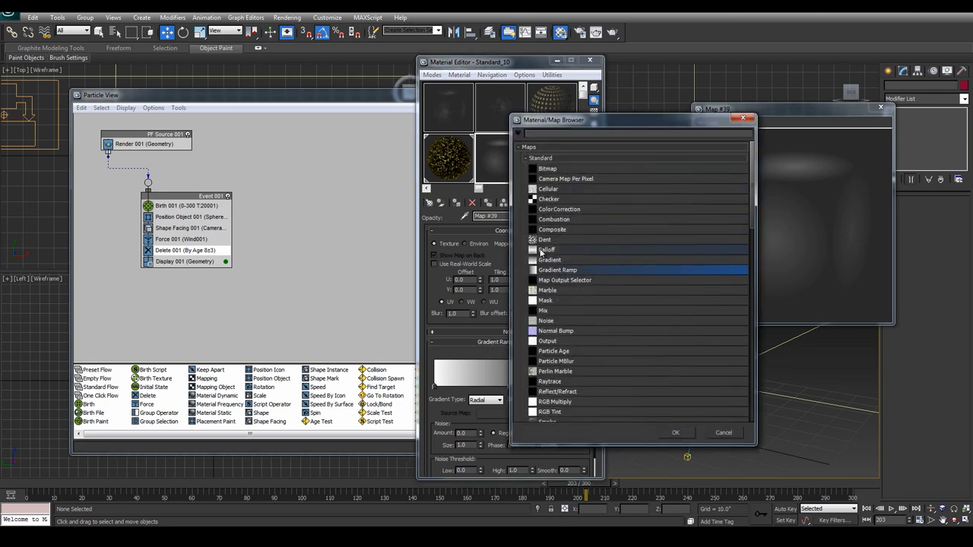
{"action": "double_click", "coordinate": [565, 231]}
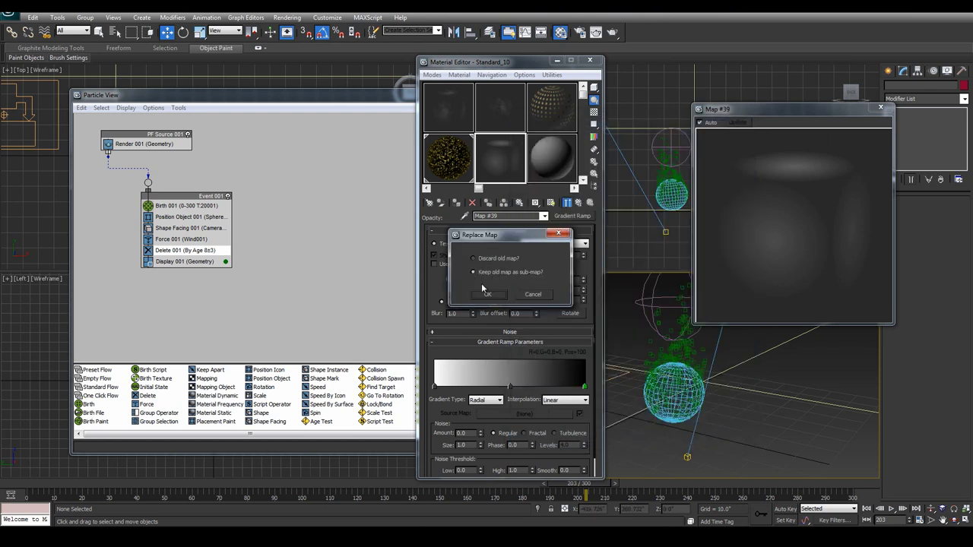
{"action": "left_click", "coordinate": [487, 295]}
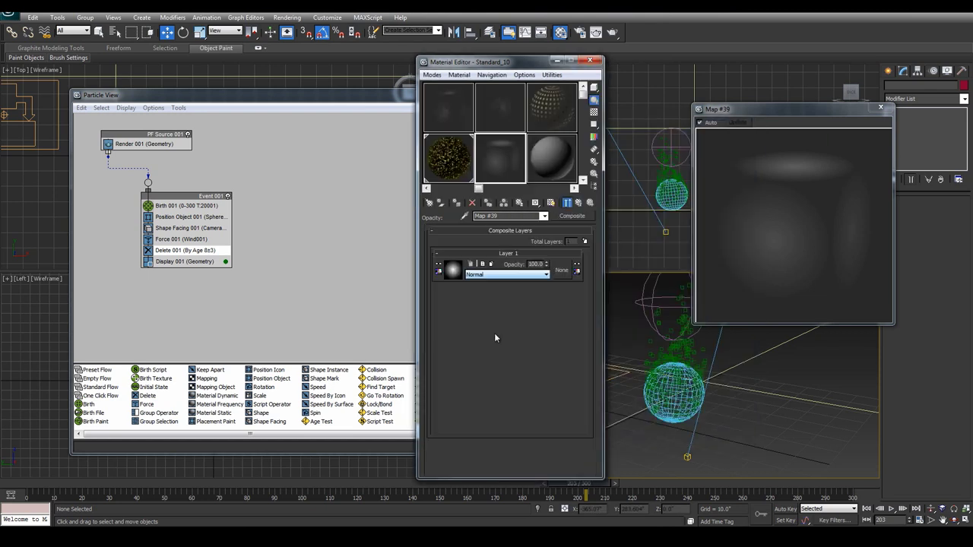
{"action": "left_click", "coordinate": [584, 241]}
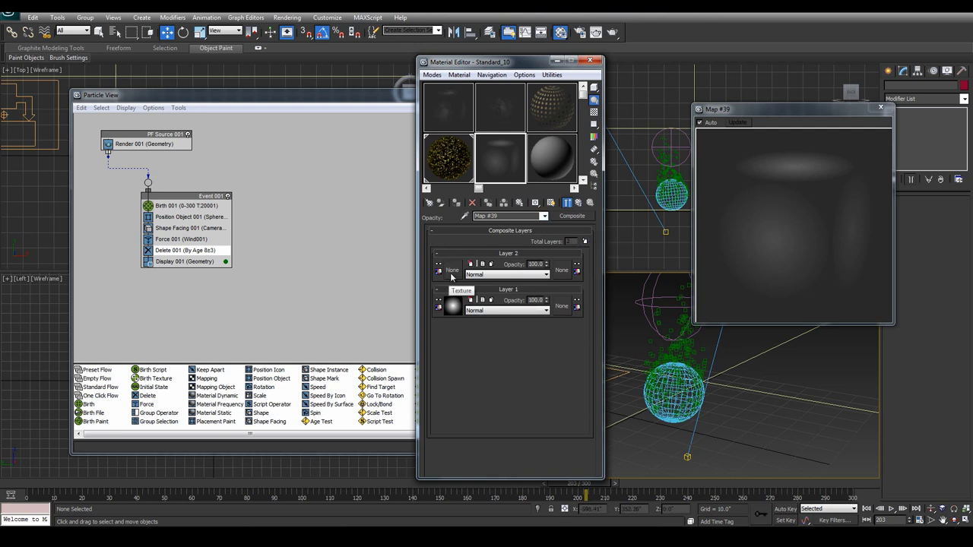
Step: Assign a Noise map to Layer 2 of the composite and return to the top level of the Standard_10 material
{"action": "left_click", "coordinate": [452, 270]}
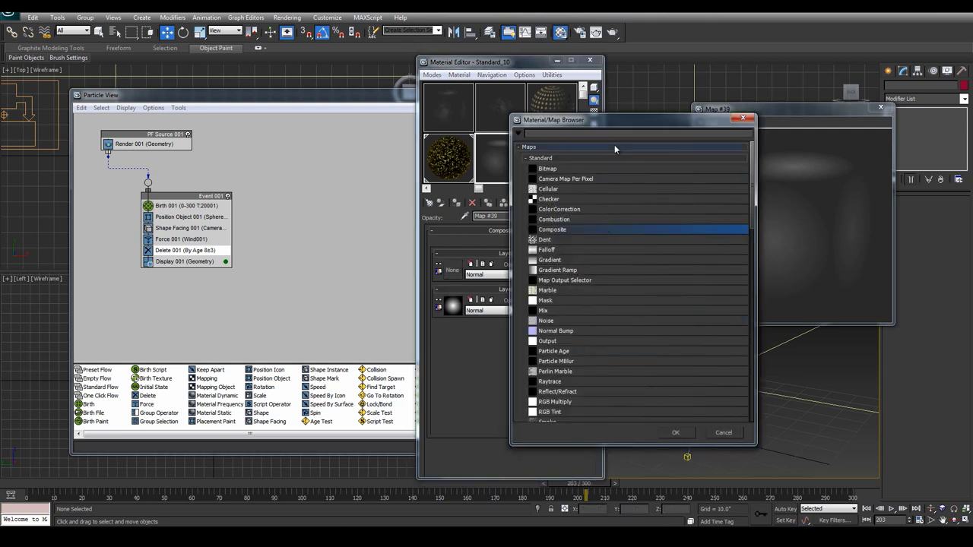
{"action": "left_click_drag", "start_coordinate": [619, 120], "coordinate": [430, 184]}
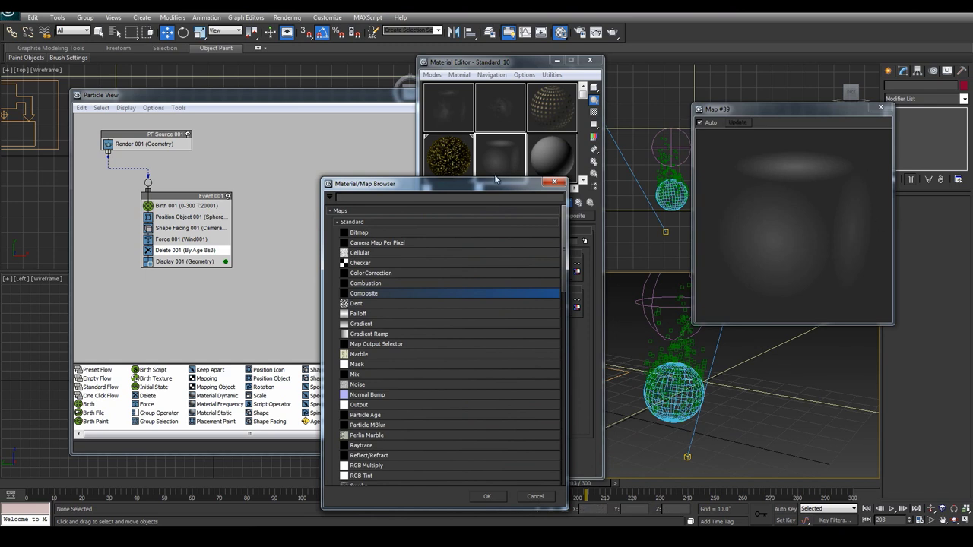
{"action": "left_click_drag", "start_coordinate": [494, 179], "coordinate": [604, 114]}
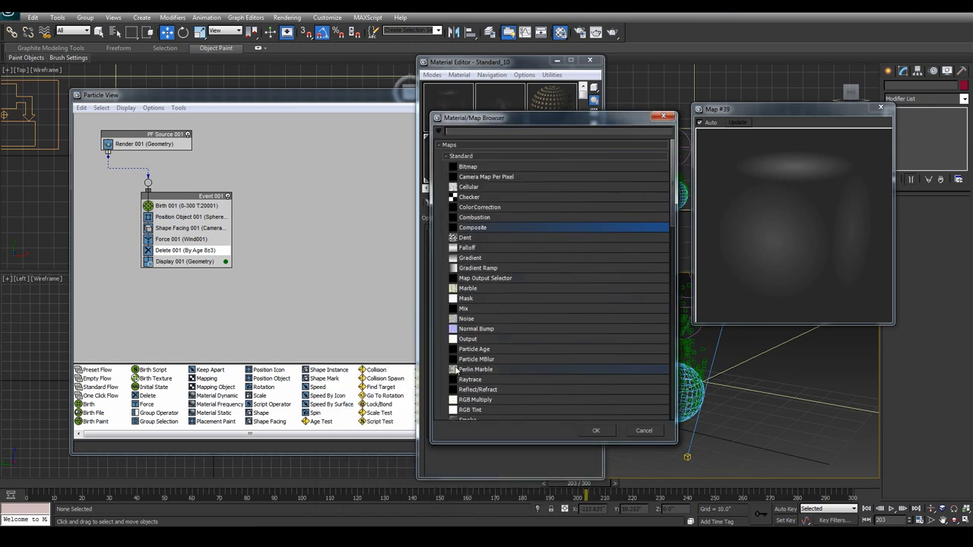
{"action": "double_click", "coordinate": [467, 320]}
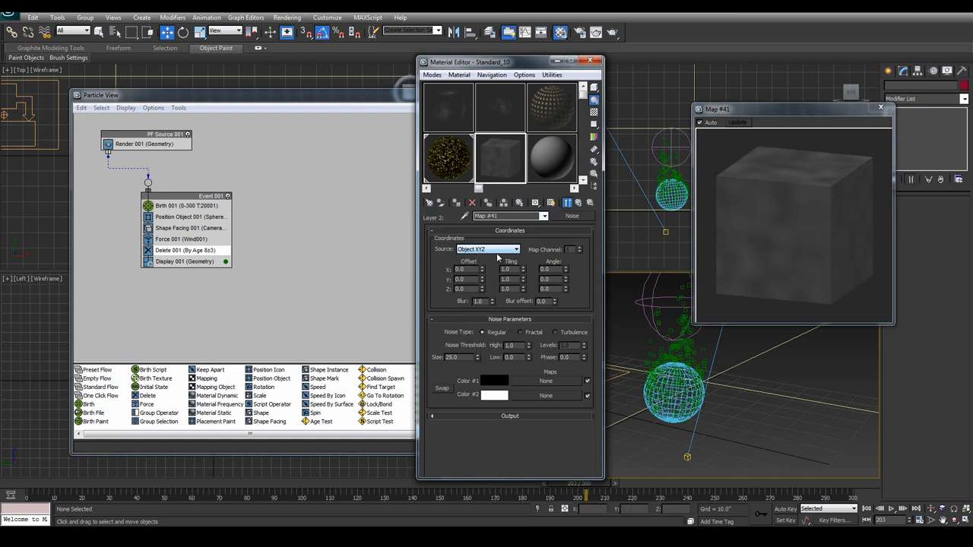
{"action": "left_click", "coordinate": [580, 203]}
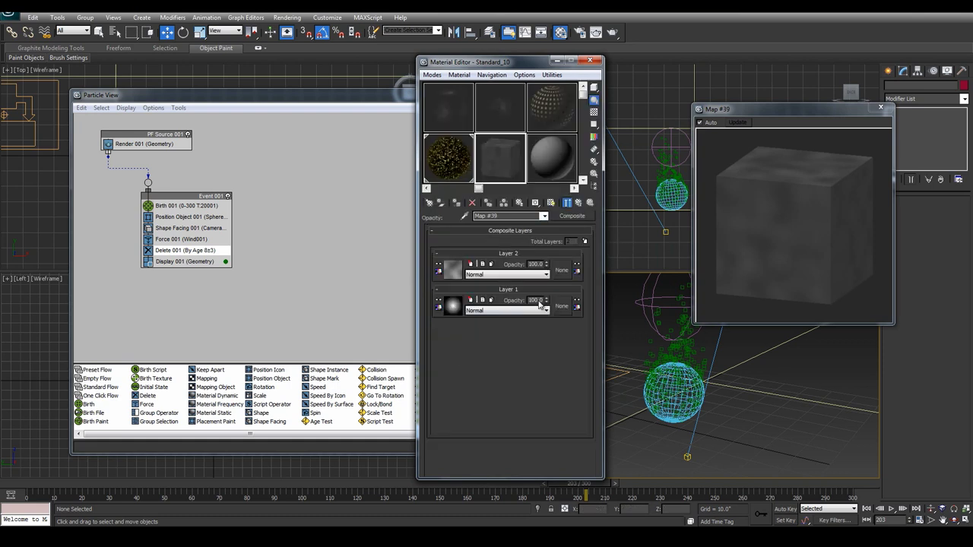
{"action": "left_click", "coordinate": [581, 204]}
{"action": "scroll", "coordinate": [554, 392], "scroll_direction": "up", "scroll_amount": 5}
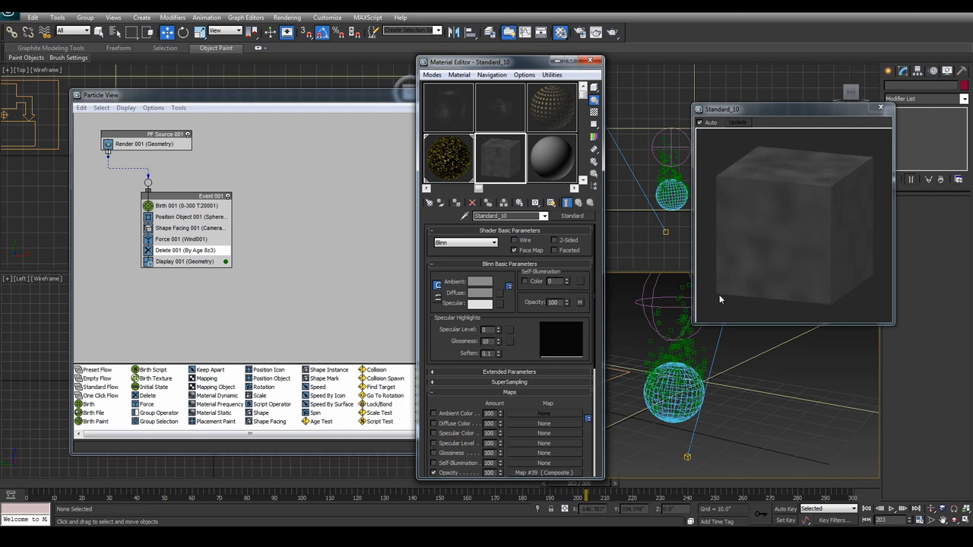
Step: Set the coordinate source of Layer 2's Noise map to Explicit Map Channel and its noise size to 0.1
{"action": "left_click_drag", "start_coordinate": [751, 115], "coordinate": [839, 40]}
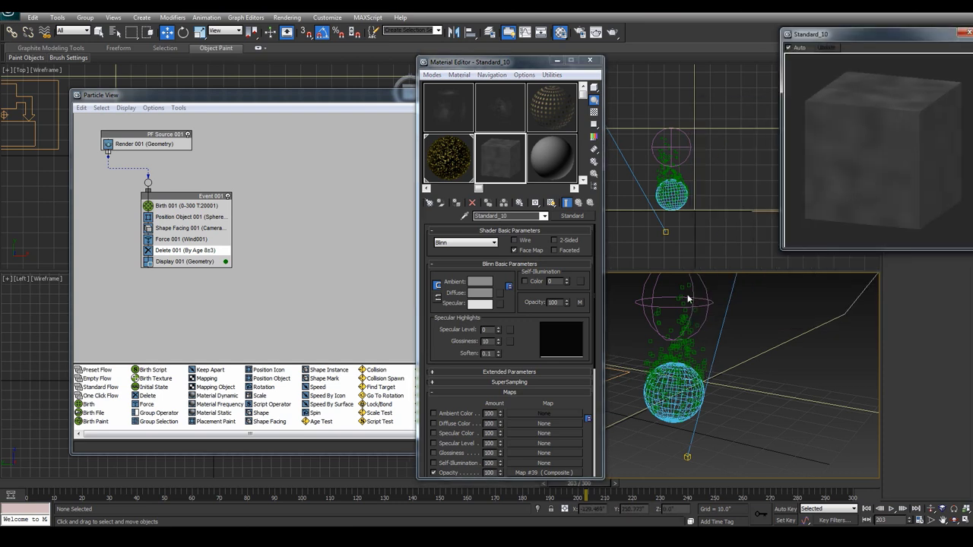
{"action": "left_click_drag", "start_coordinate": [858, 44], "coordinate": [776, 101]}
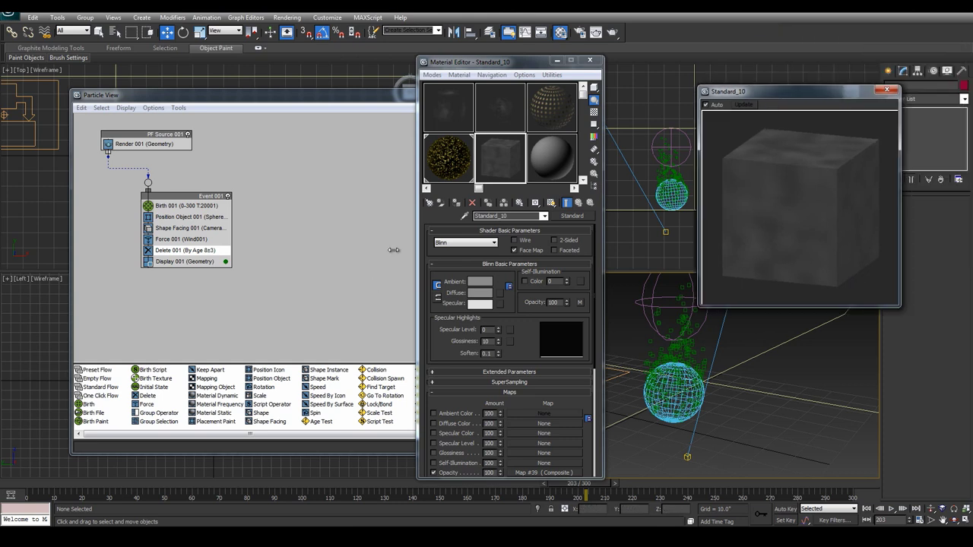
{"action": "left_click_drag", "start_coordinate": [486, 65], "coordinate": [496, 58]}
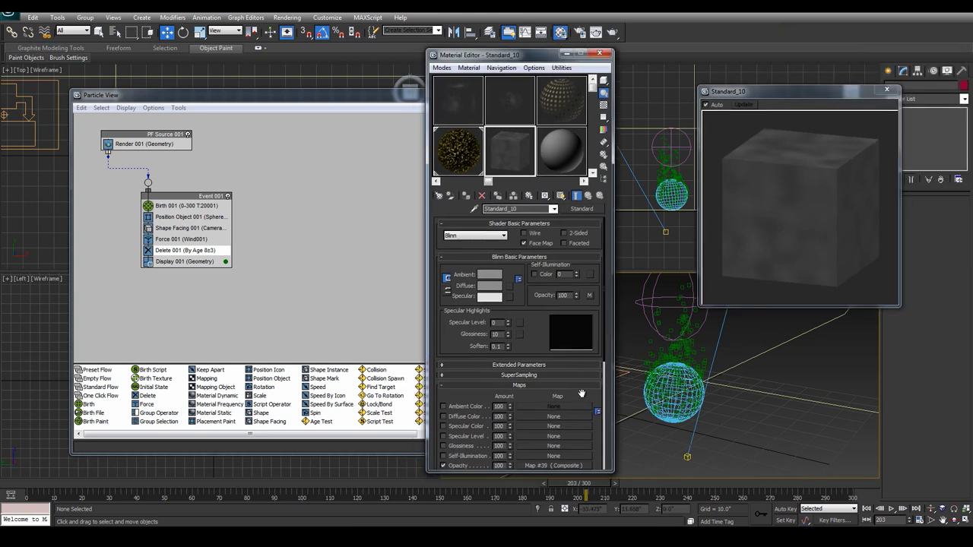
{"action": "scroll", "coordinate": [581, 393], "scroll_direction": "down", "scroll_amount": 3}
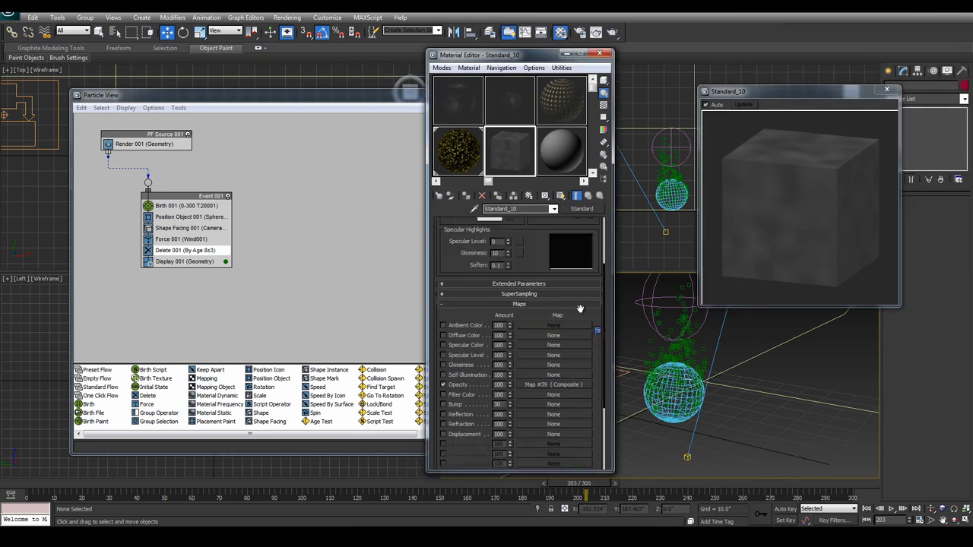
{"action": "left_click", "coordinate": [554, 384]}
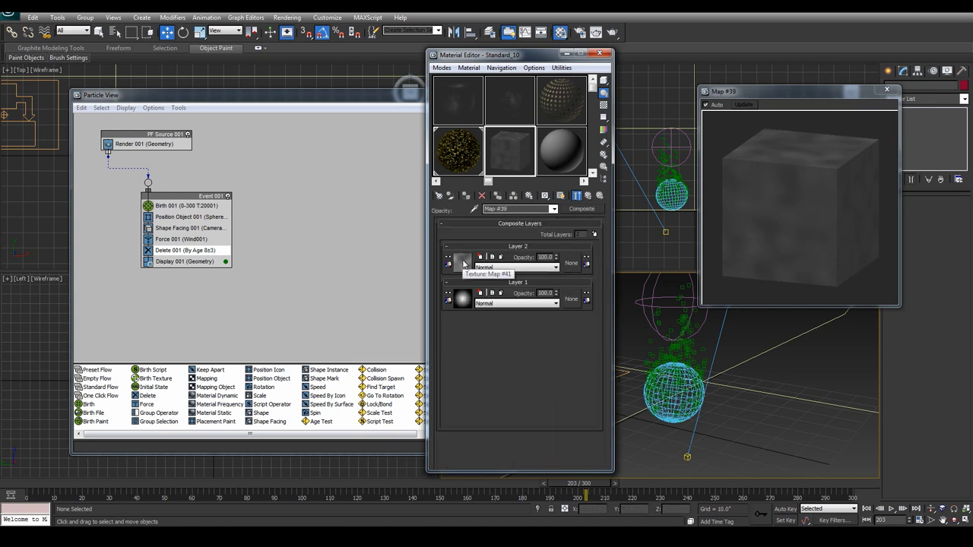
{"action": "left_click", "coordinate": [465, 266]}
{"action": "left_click", "coordinate": [486, 242]}
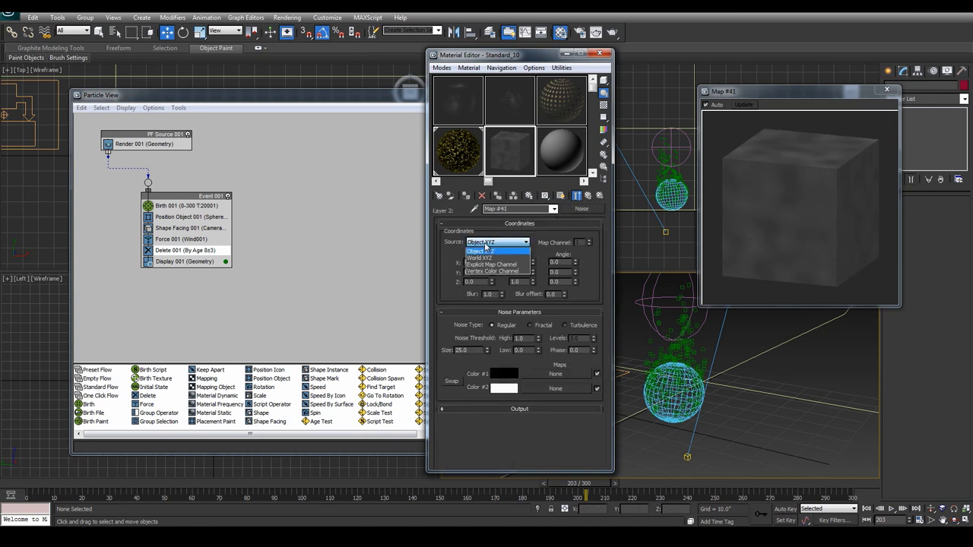
{"action": "left_click", "coordinate": [491, 264]}
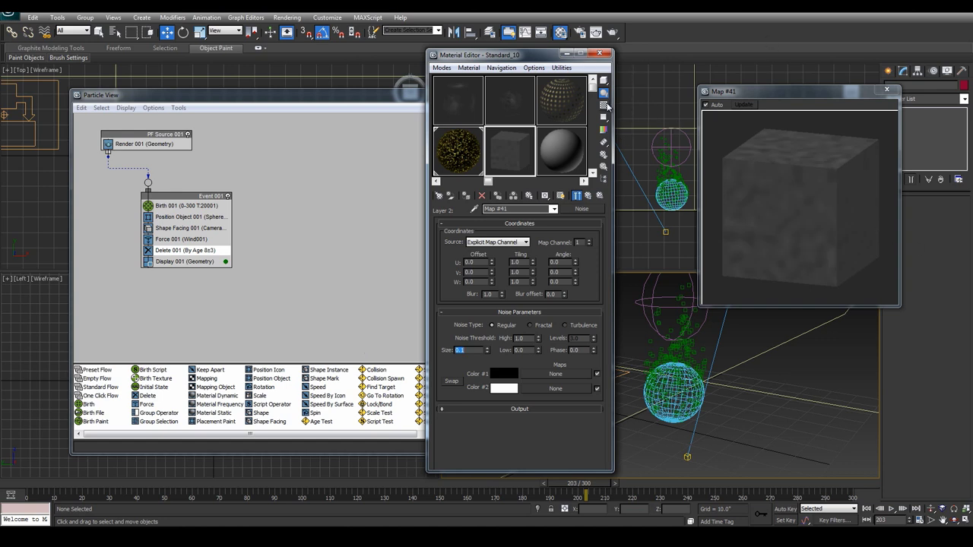
Step: Preview the composite on a sphere sample, hiding and showing Layer 2 to compare the gradient with and without noise
{"action": "left_click", "coordinate": [605, 85]}
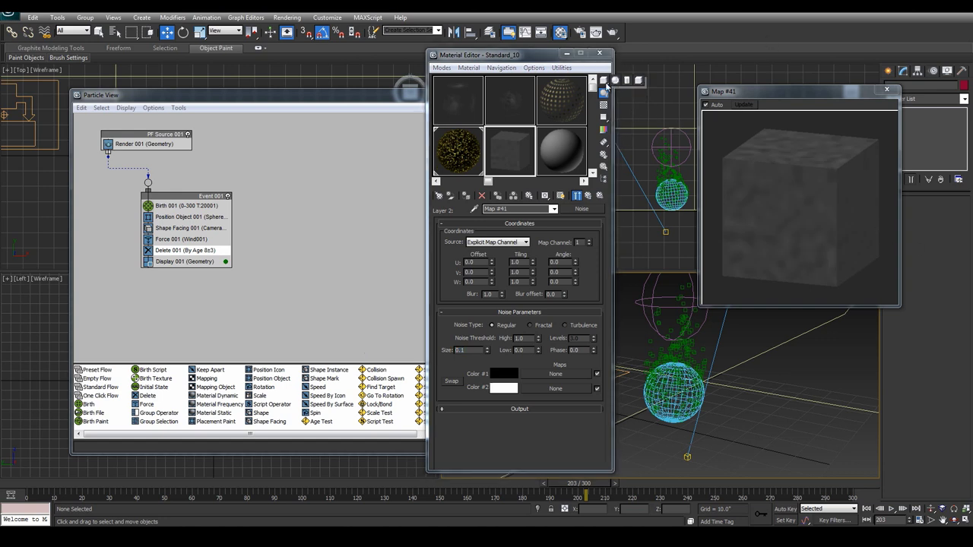
{"action": "left_click", "coordinate": [615, 80]}
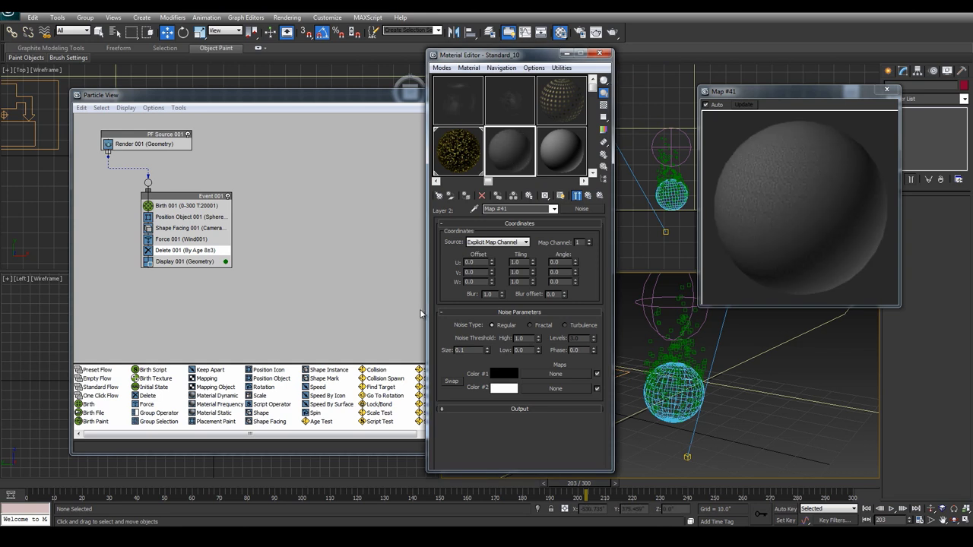
{"action": "left_click", "coordinate": [589, 196]}
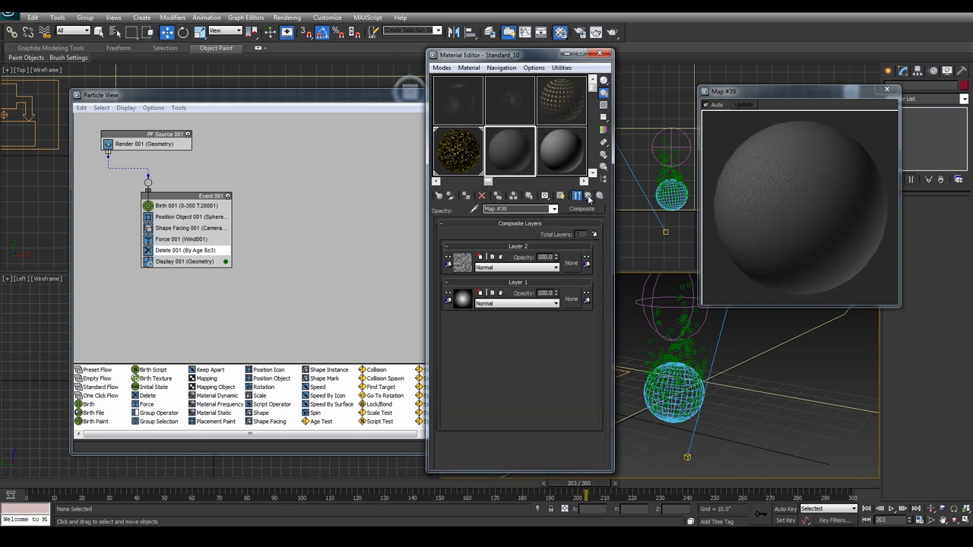
{"action": "left_click", "coordinate": [447, 259]}
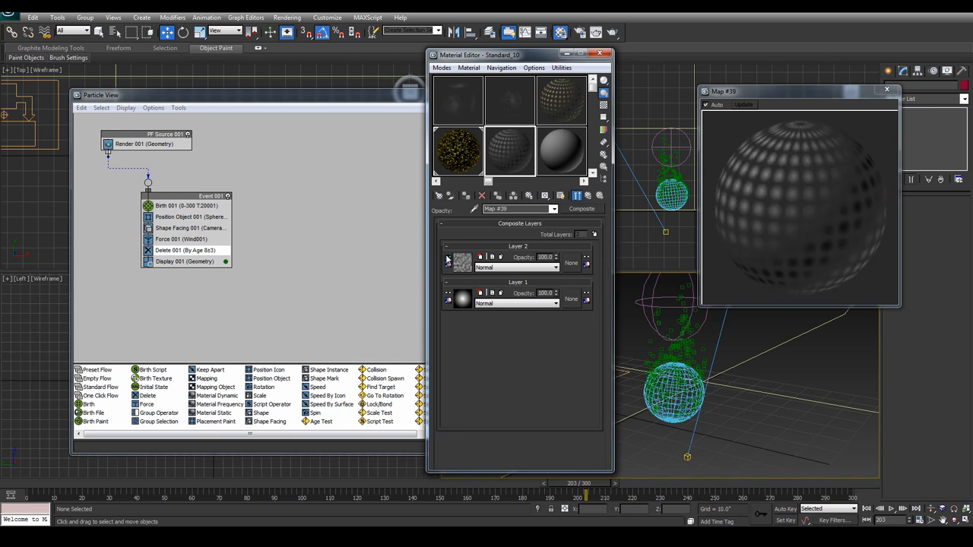
{"action": "left_click", "coordinate": [447, 259]}
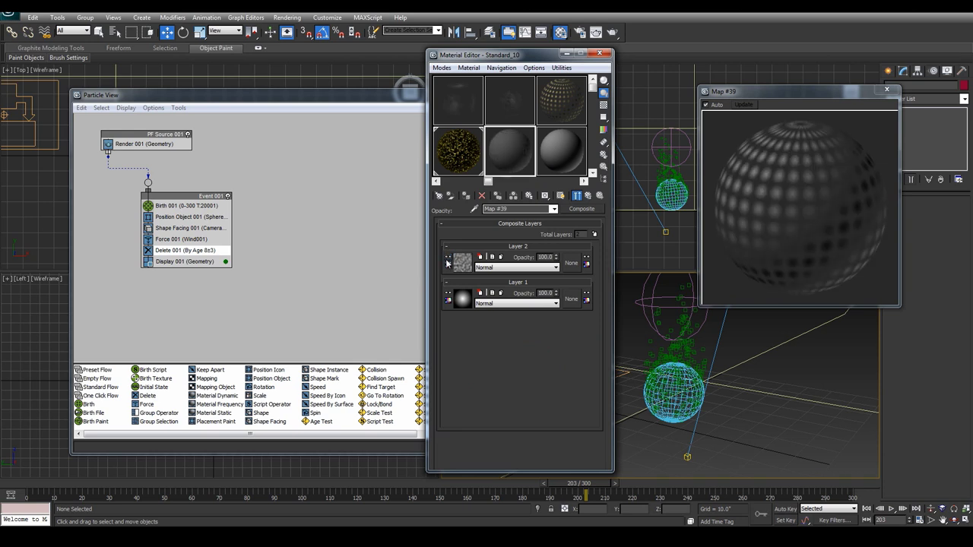
Step: Set Layer 2's blend mode to Multiply, check it against the checkered background, and switch the sample to a cube
{"action": "left_click", "coordinate": [494, 268]}
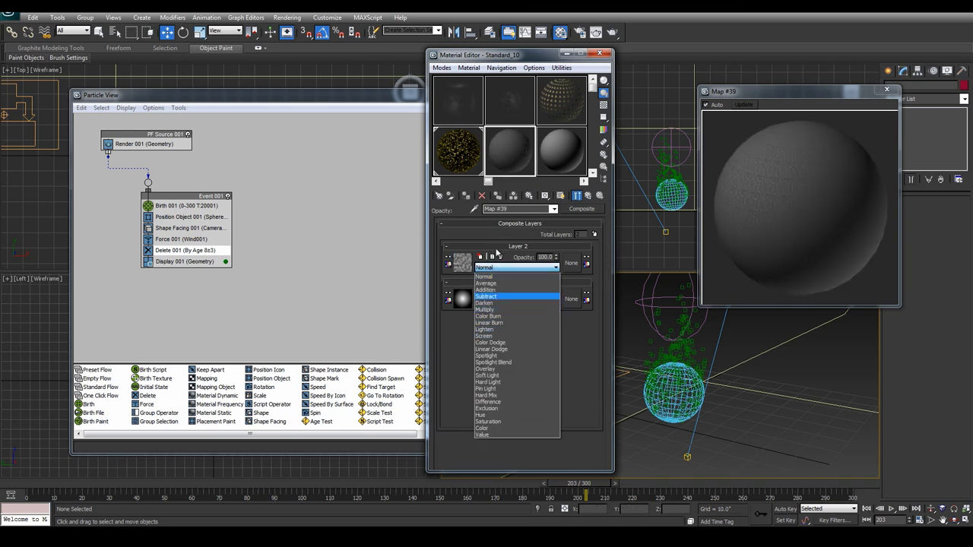
{"action": "left_click", "coordinate": [493, 310]}
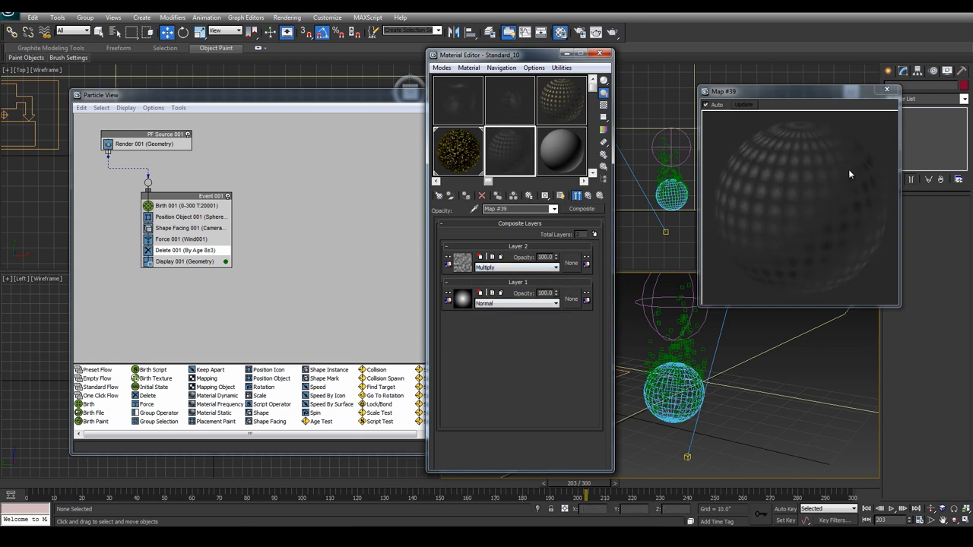
{"action": "left_click", "coordinate": [604, 105]}
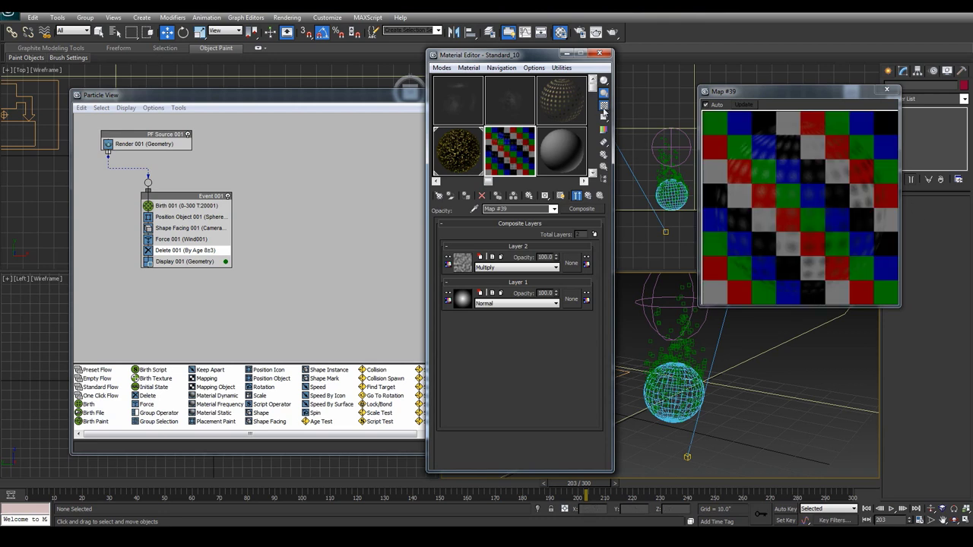
{"action": "left_click", "coordinate": [604, 105]}
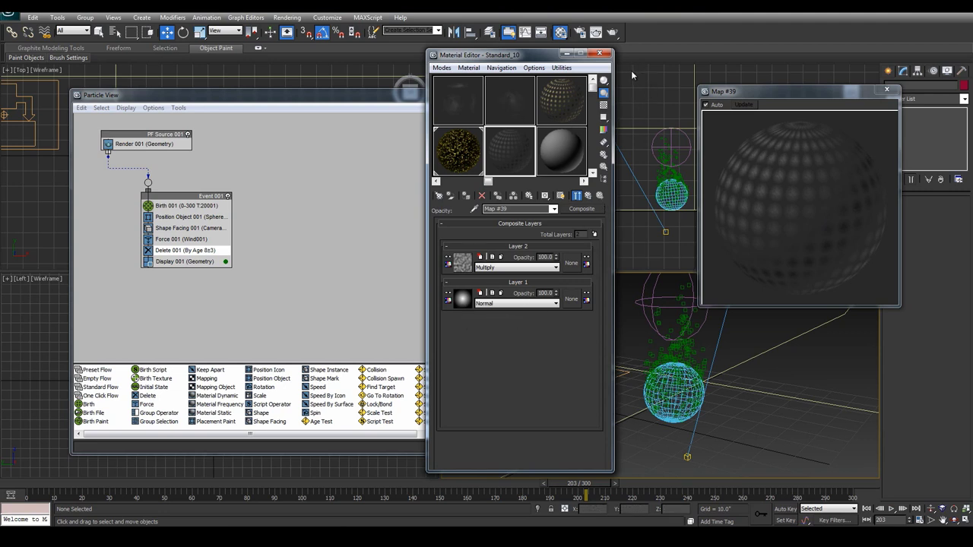
{"action": "left_click", "coordinate": [604, 84]}
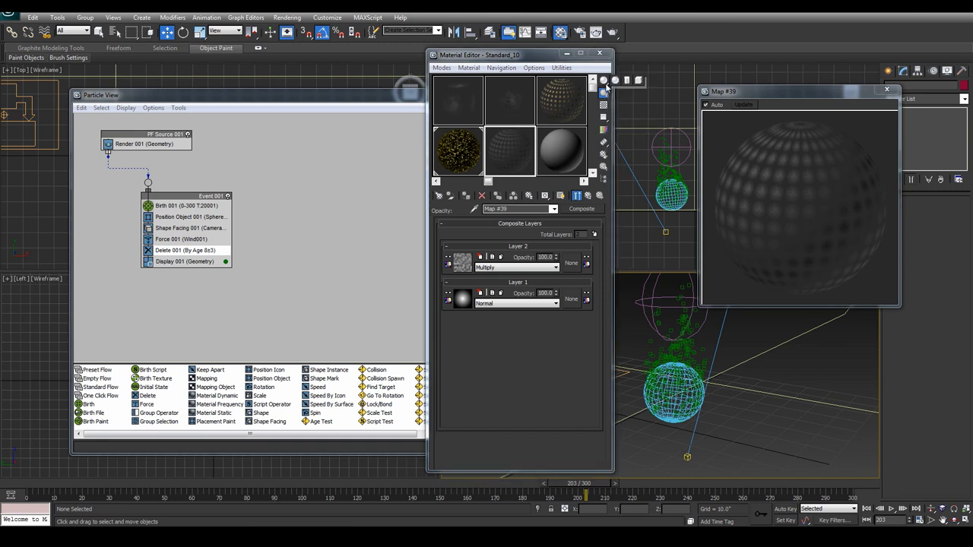
{"action": "left_click", "coordinate": [627, 81]}
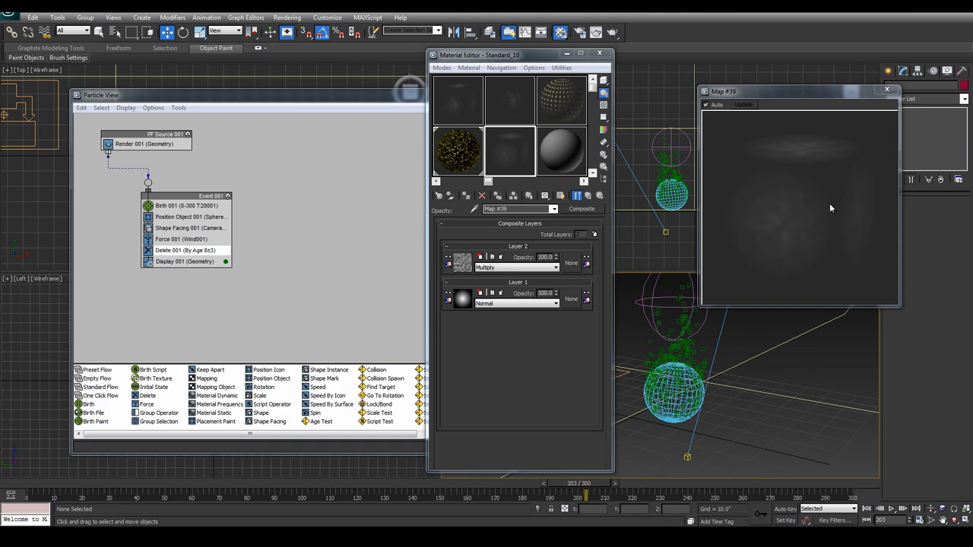
Step: Set Layer 2's noise type to Fractal and size to 0.2, testing the phase and resetting it to 0
{"action": "left_click", "coordinate": [464, 264]}
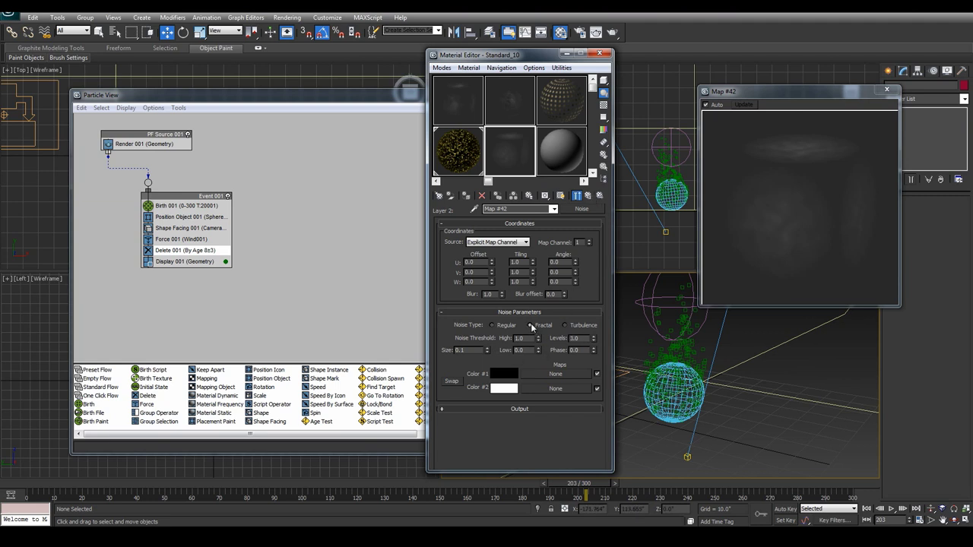
{"action": "left_click", "coordinate": [531, 324]}
{"action": "left_click_drag", "start_coordinate": [590, 361], "coordinate": [595, 354]}
{"action": "right_click", "coordinate": [594, 351]}
Step: Animate the noise phase with Auto Key from 0 at frame 0 to 5.3 at frame 40
{"action": "left_click_drag", "start_coordinate": [577, 486], "coordinate": [28, 486]}
{"action": "key", "text": "w"}
{"action": "left_click", "coordinate": [789, 510]}
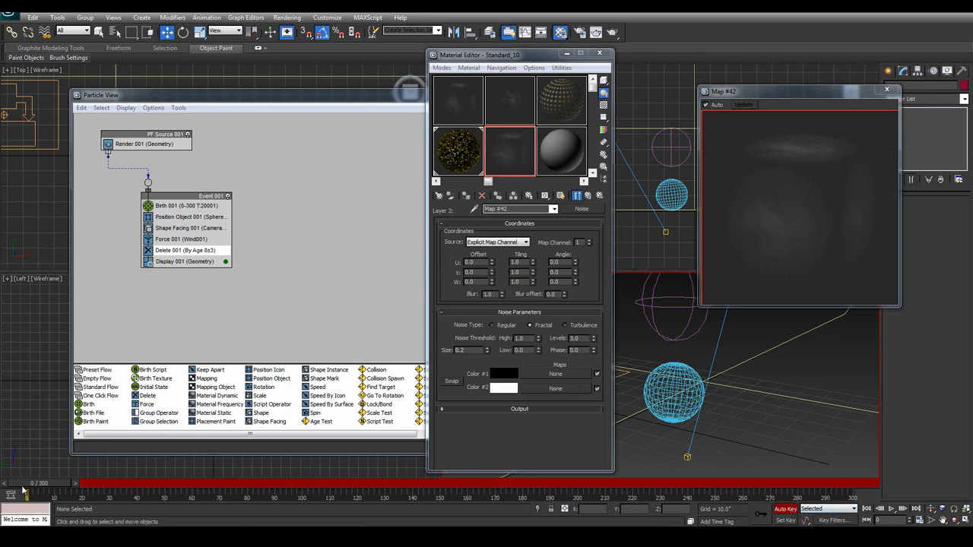
{"action": "left_click_drag", "start_coordinate": [41, 490], "coordinate": [152, 487]}
{"action": "left_click_drag", "start_coordinate": [596, 351], "coordinate": [597, 327]}
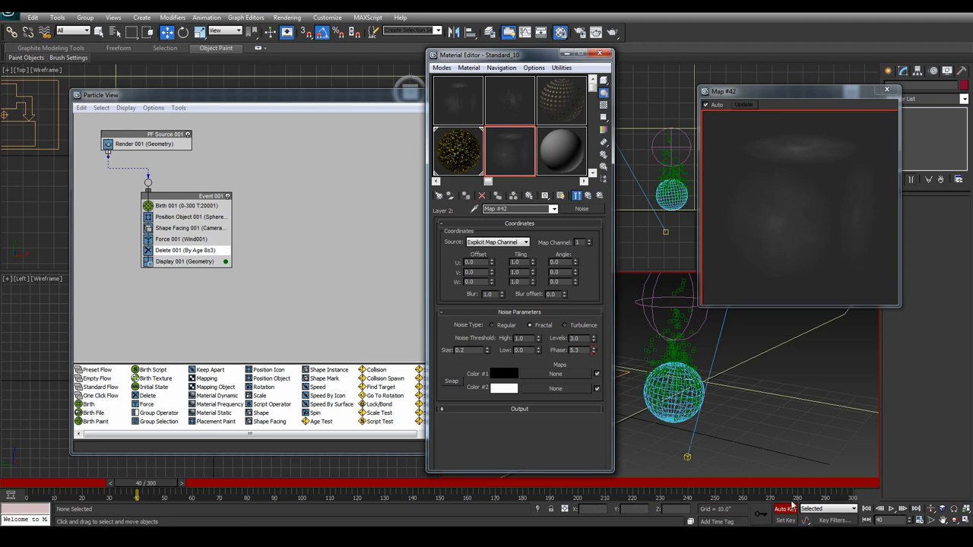
Step: Open the noise phase animation in Track View, listing the material tracks and repositioning the window to expose its curve
{"action": "right_click", "coordinate": [581, 351]}
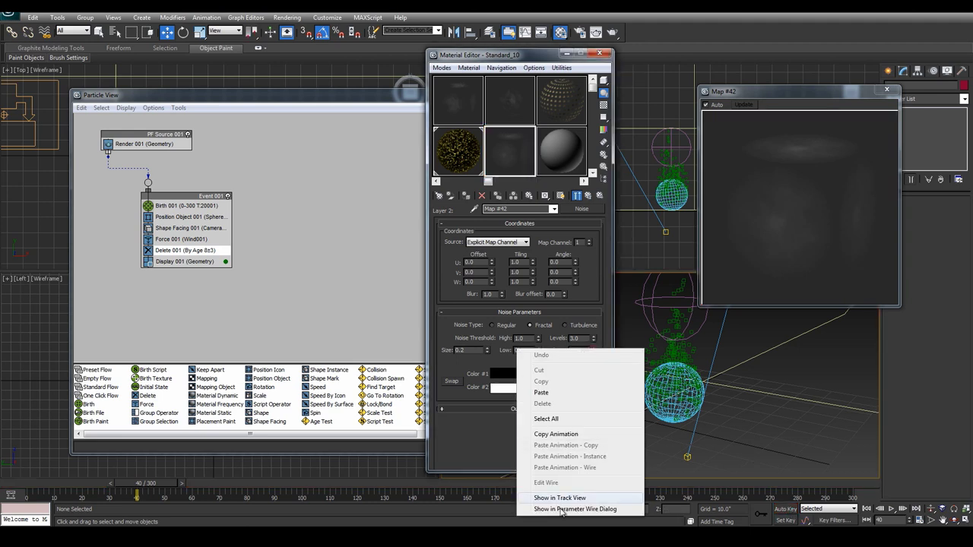
{"action": "left_click", "coordinate": [559, 498]}
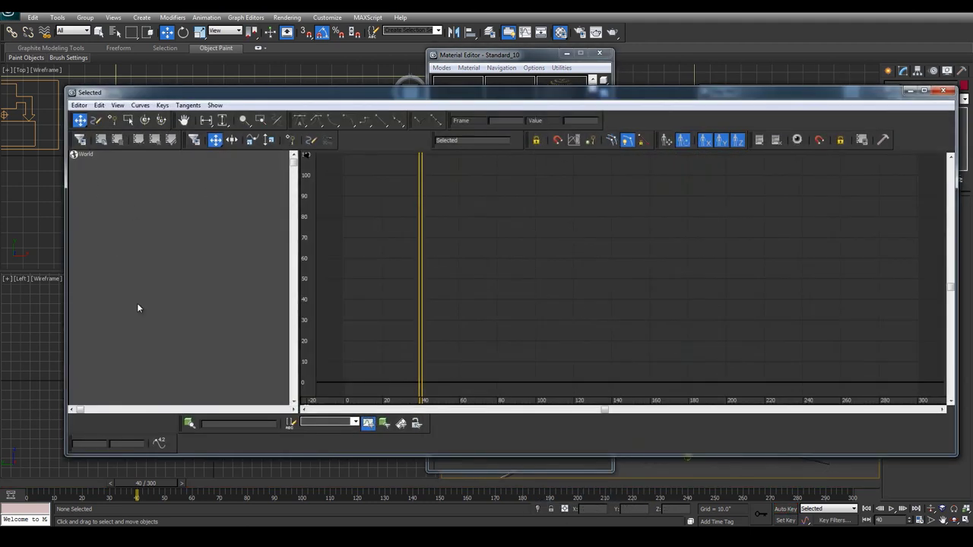
{"action": "left_click", "coordinate": [368, 423]}
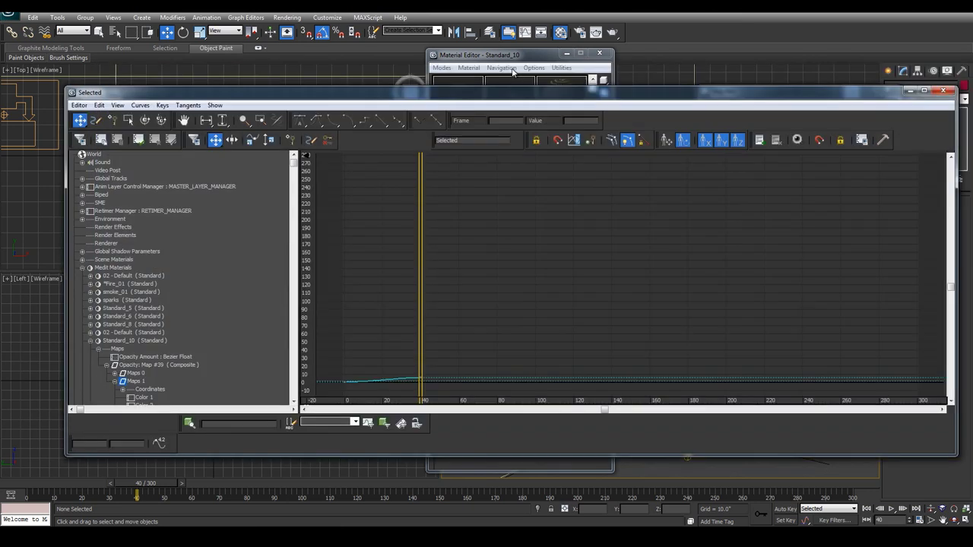
{"action": "left_click_drag", "start_coordinate": [471, 97], "coordinate": [511, 68]}
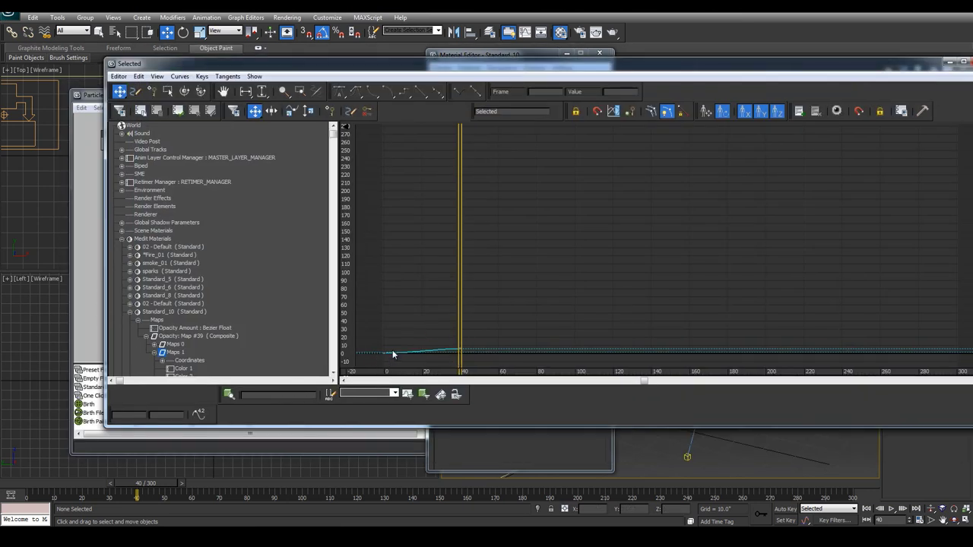
Step: Set the noise phase curve's out-of-range type to Relative Repeat for both directions
{"action": "left_click", "coordinate": [460, 348]}
{"action": "left_click", "coordinate": [614, 112]}
{"action": "left_click_drag", "start_coordinate": [243, 98], "coordinate": [689, 201]}
{"action": "left_click", "coordinate": [665, 280]}
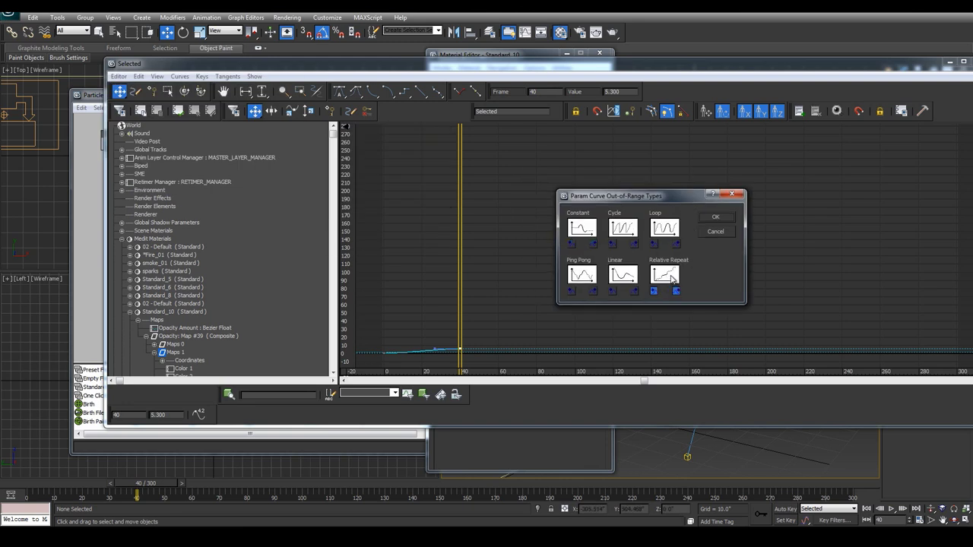
{"action": "left_click", "coordinate": [718, 218]}
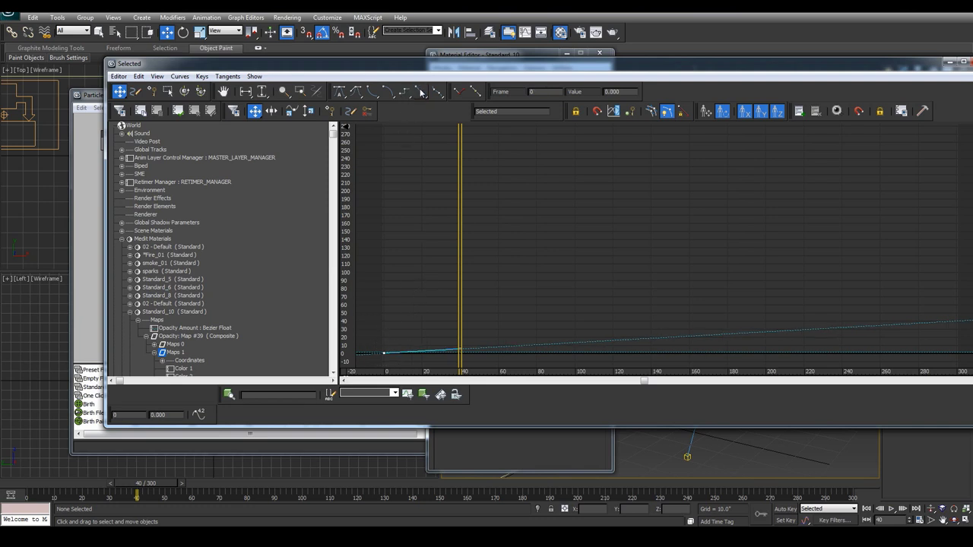
Step: Scrub the timeline to frame 96, watching the animated noise in the enlarged material sample
{"action": "left_click_drag", "start_coordinate": [460, 290], "coordinate": [540, 256]}
{"action": "left_click_drag", "start_coordinate": [863, 76], "coordinate": [483, 108]}
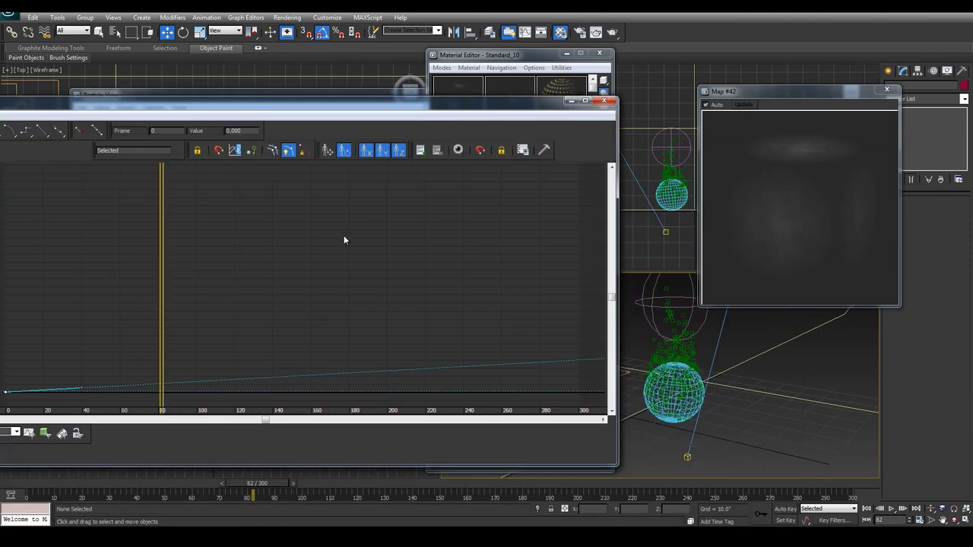
{"action": "left_click_drag", "start_coordinate": [162, 310], "coordinate": [186, 310]}
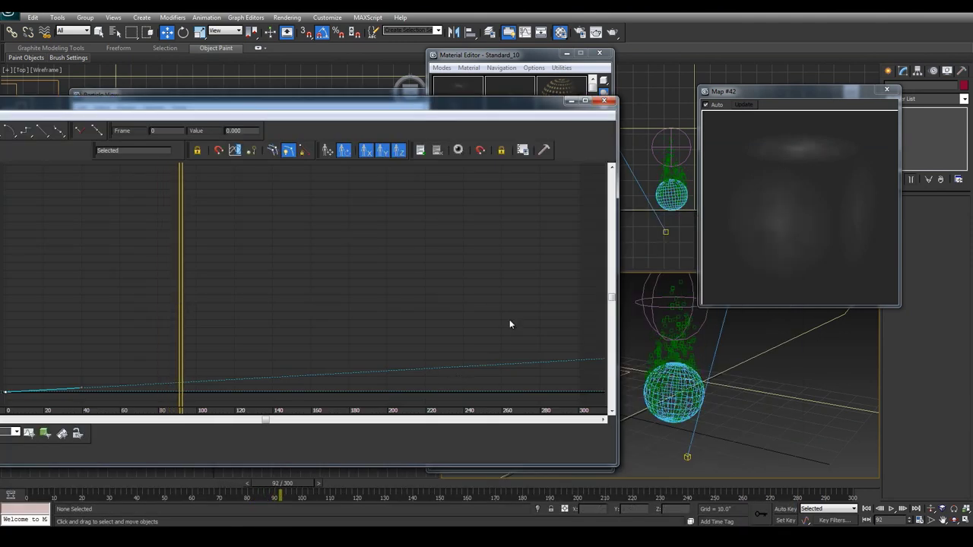
{"action": "left_click", "coordinate": [902, 508]}
{"action": "left_click", "coordinate": [902, 508]}
{"action": "left_click", "coordinate": [902, 509]}
{"action": "left_click", "coordinate": [902, 508]}
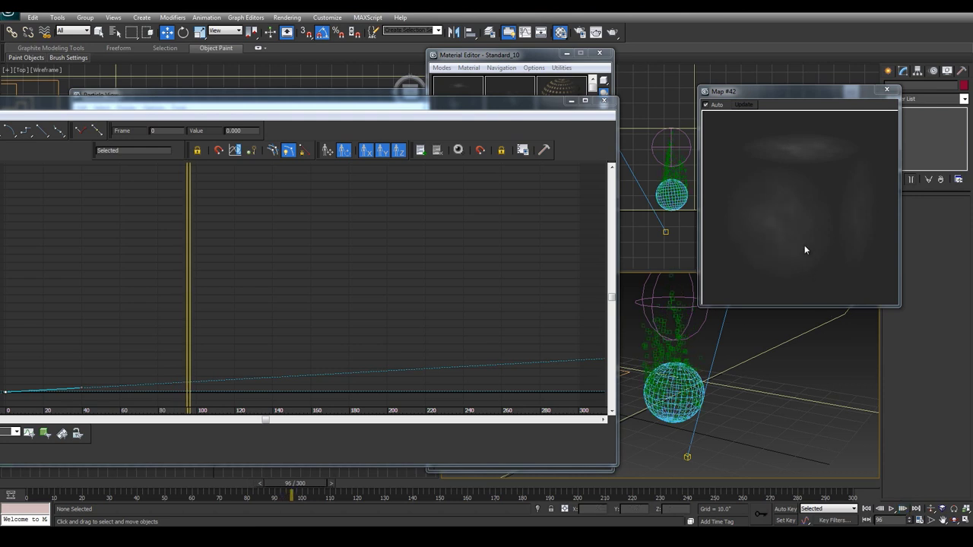
Step: Generate a material preview for the custom range 0 to 60, view it, and close the player, Particle View and curve windows
{"action": "left_click_drag", "start_coordinate": [517, 108], "coordinate": [454, 173]}
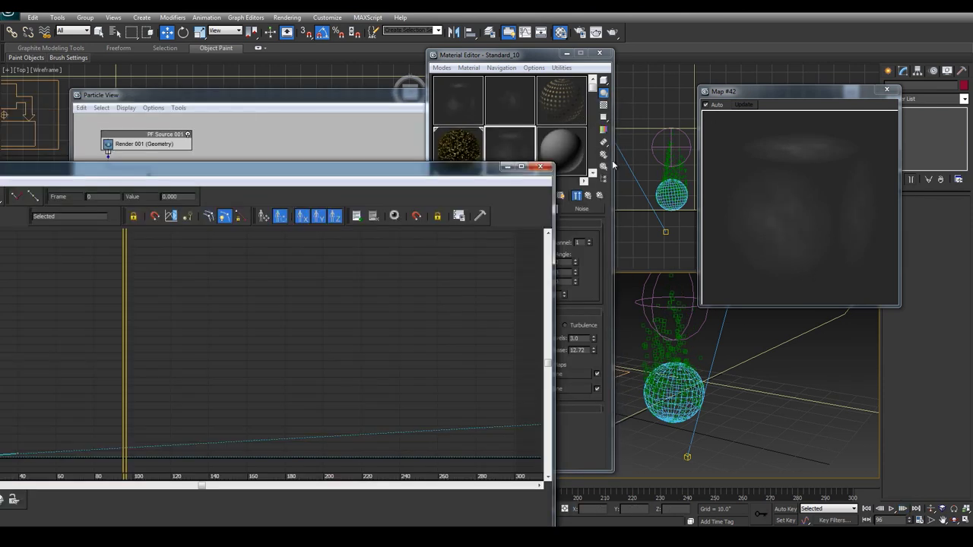
{"action": "left_click", "coordinate": [604, 143]}
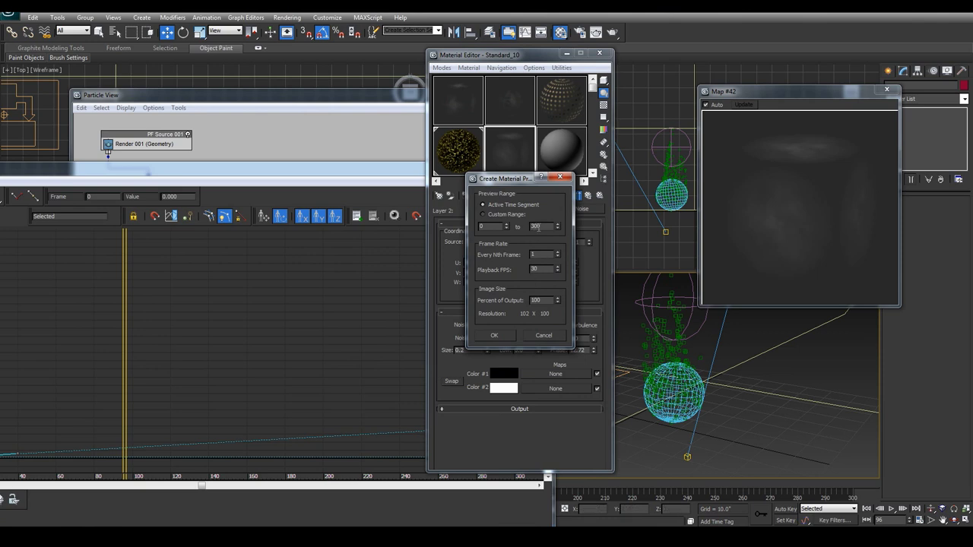
{"action": "left_click_drag", "start_coordinate": [544, 225], "coordinate": [456, 214]}
{"action": "left_click", "coordinate": [494, 336]}
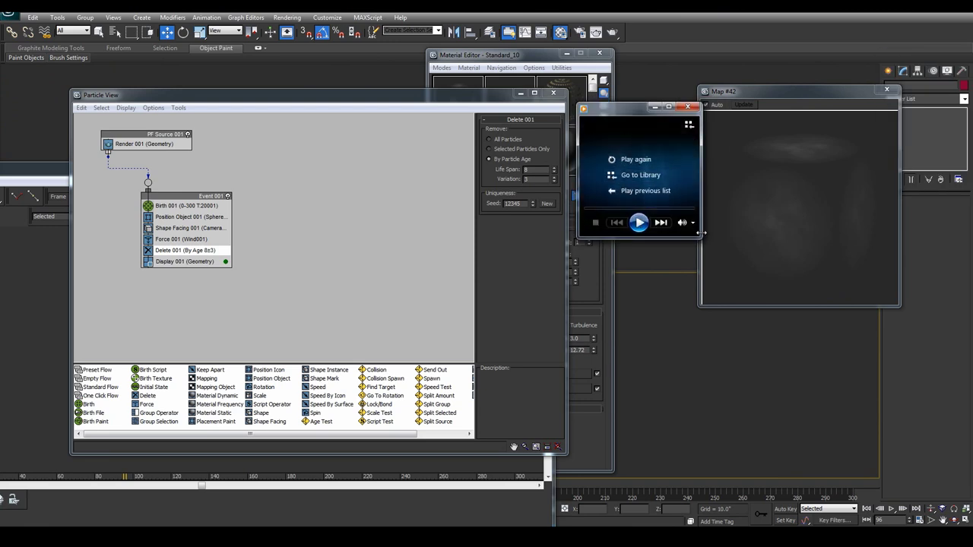
{"action": "left_click_drag", "start_coordinate": [702, 240], "coordinate": [752, 296]}
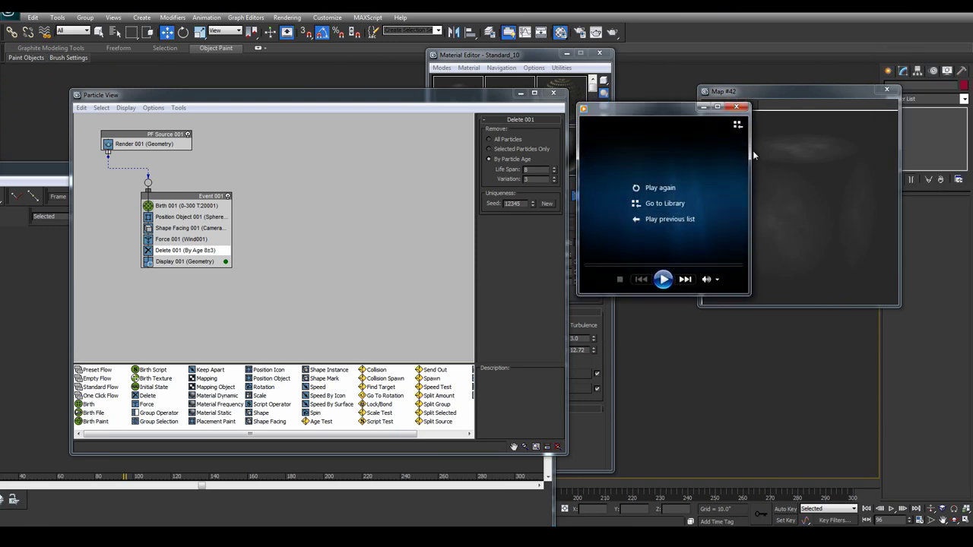
{"action": "left_click", "coordinate": [741, 108]}
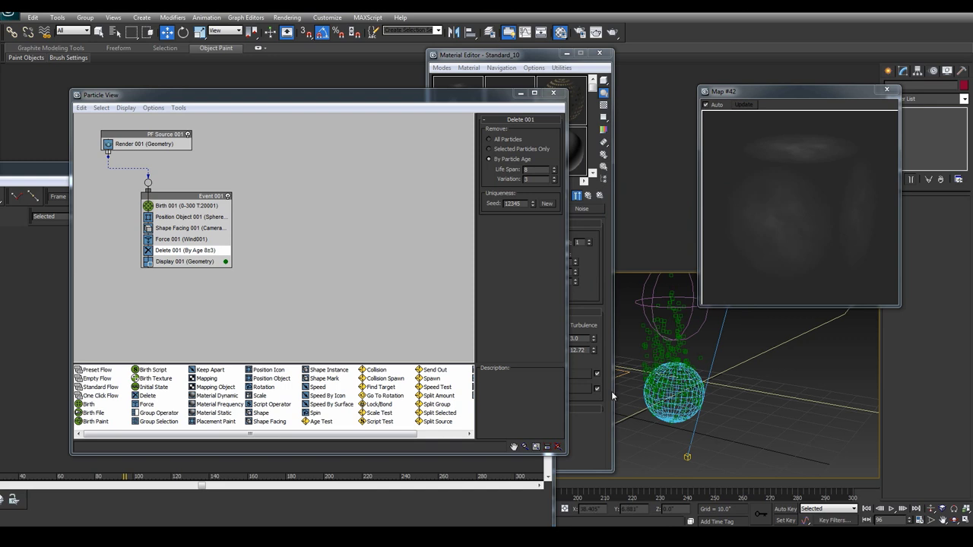
{"action": "left_click", "coordinate": [552, 92]}
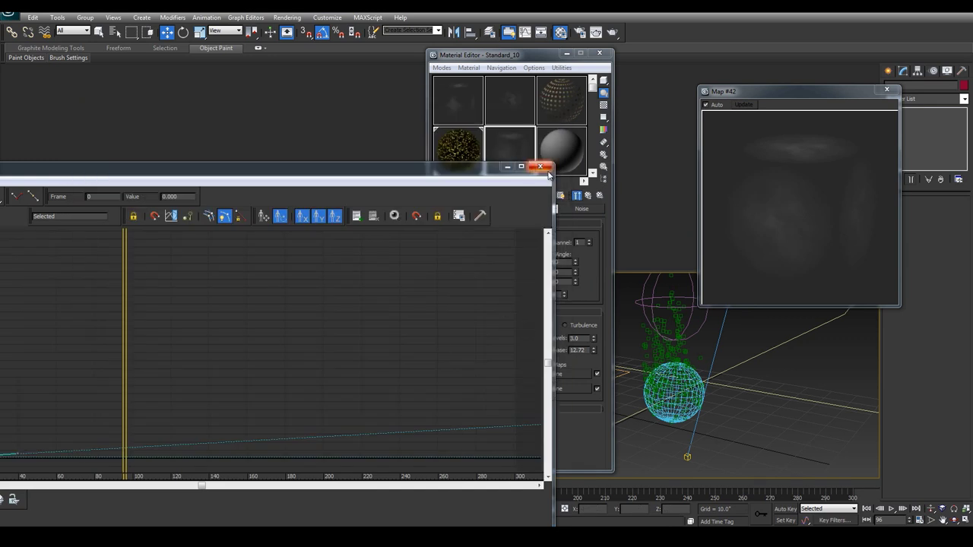
{"action": "left_click", "coordinate": [539, 166]}
Step: Set Layer 2's blend mode to Normal and raise its noise's low threshold to 0.405
{"action": "left_click", "coordinate": [597, 196]}
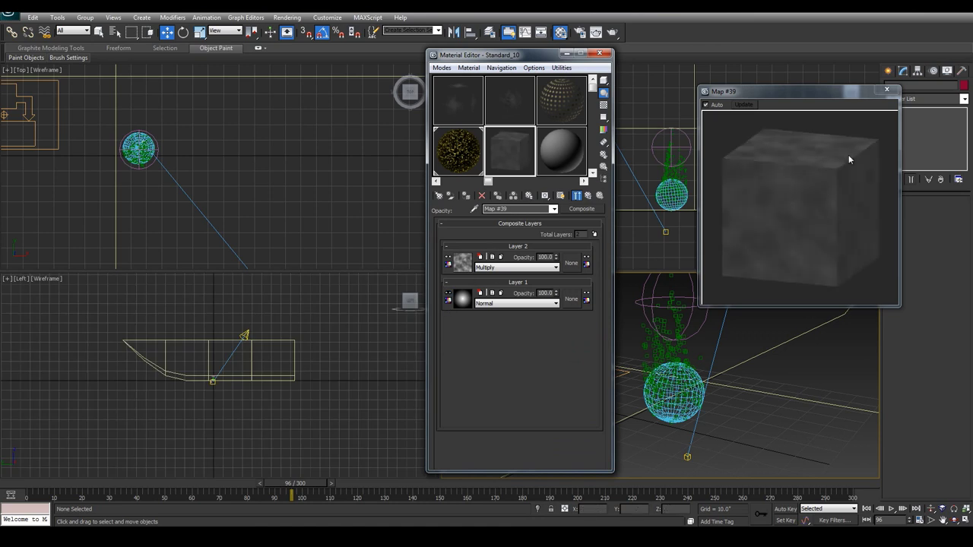
{"action": "left_click", "coordinate": [461, 265]}
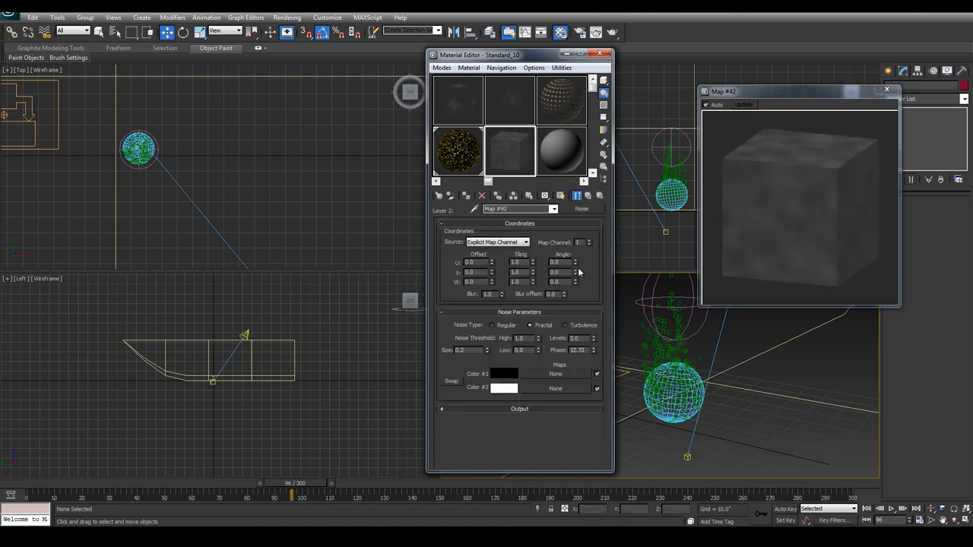
{"action": "left_click", "coordinate": [587, 196]}
{"action": "left_click", "coordinate": [483, 267]}
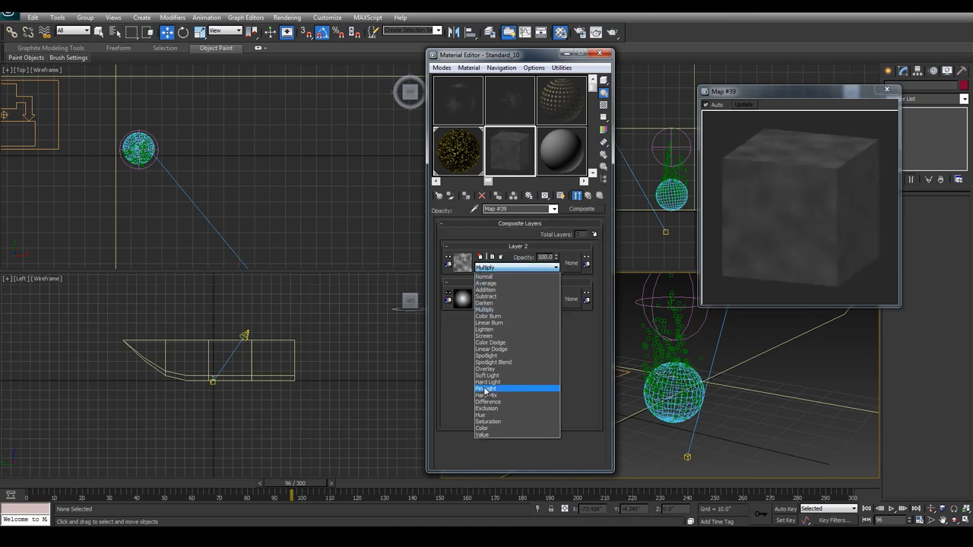
{"action": "left_click", "coordinate": [490, 278]}
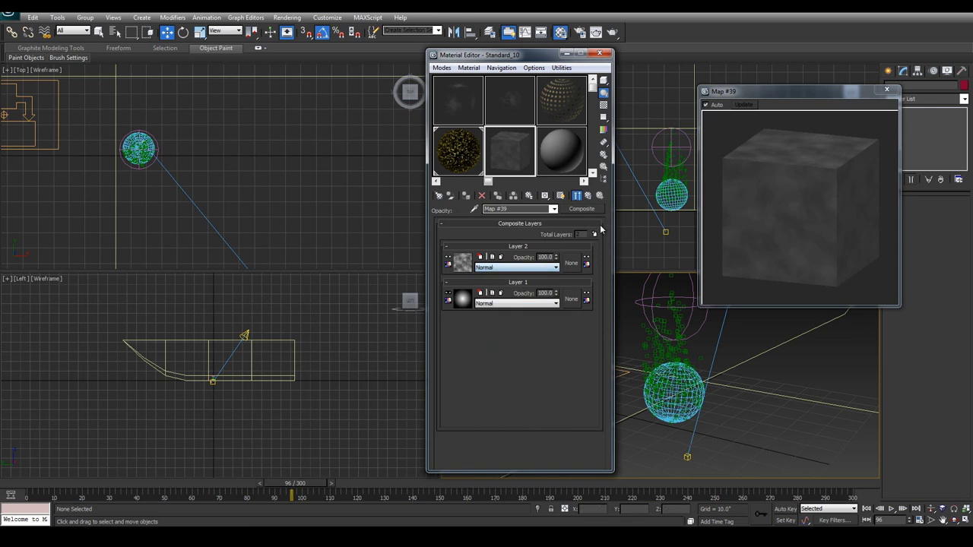
{"action": "left_click", "coordinate": [461, 263]}
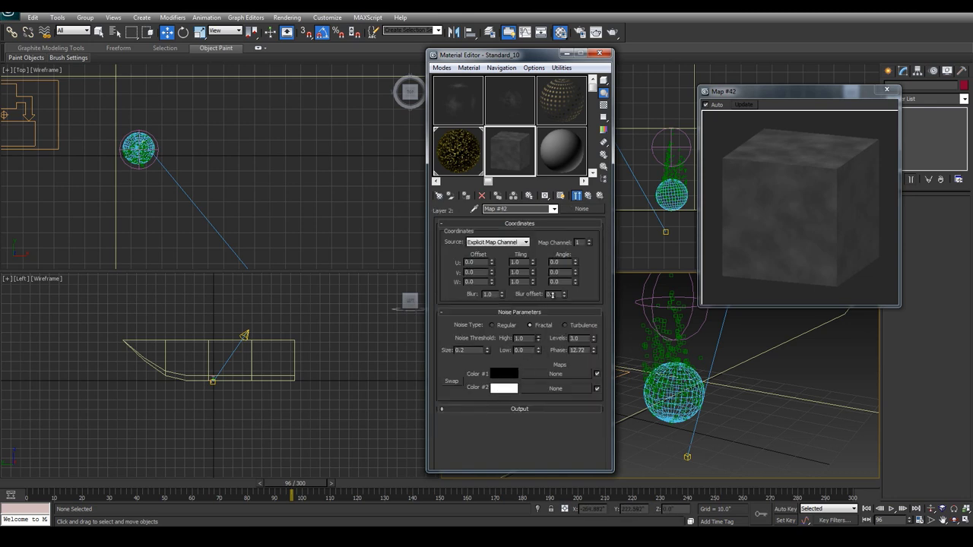
{"action": "left_click_drag", "start_coordinate": [538, 349], "coordinate": [541, 327]}
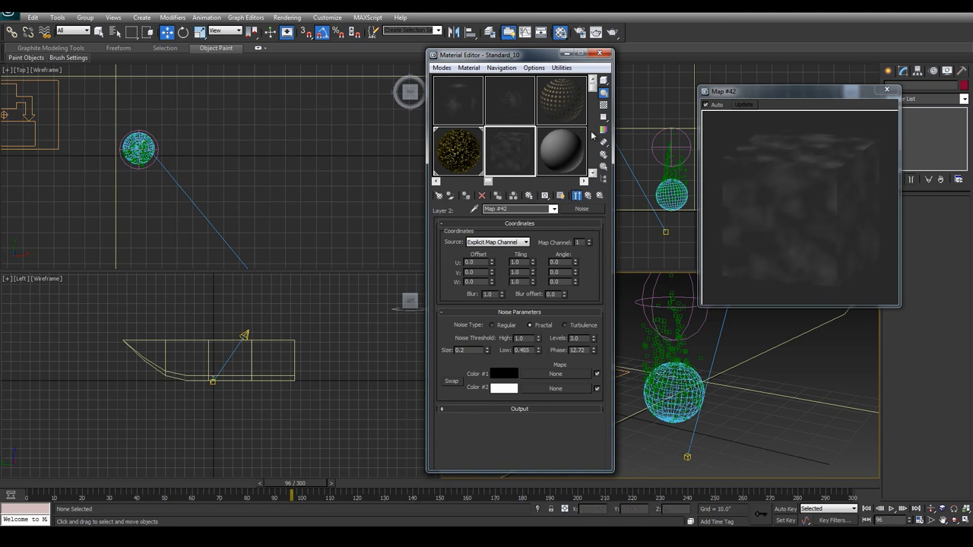
Step: Generate a material preview of frames 0 to 60 at 400 percent of output and replay it to examine the noise motion
{"action": "left_click", "coordinate": [603, 152]}
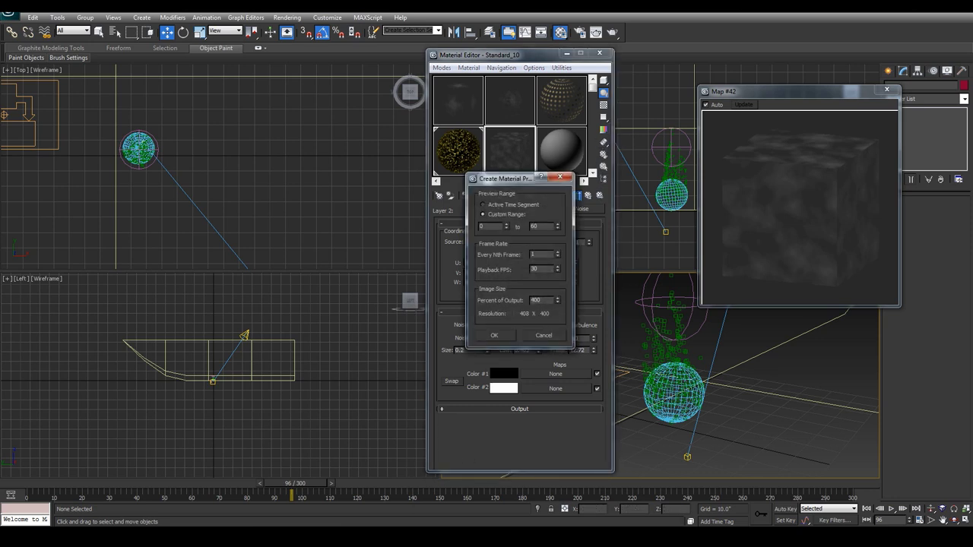
{"action": "left_click", "coordinate": [507, 336]}
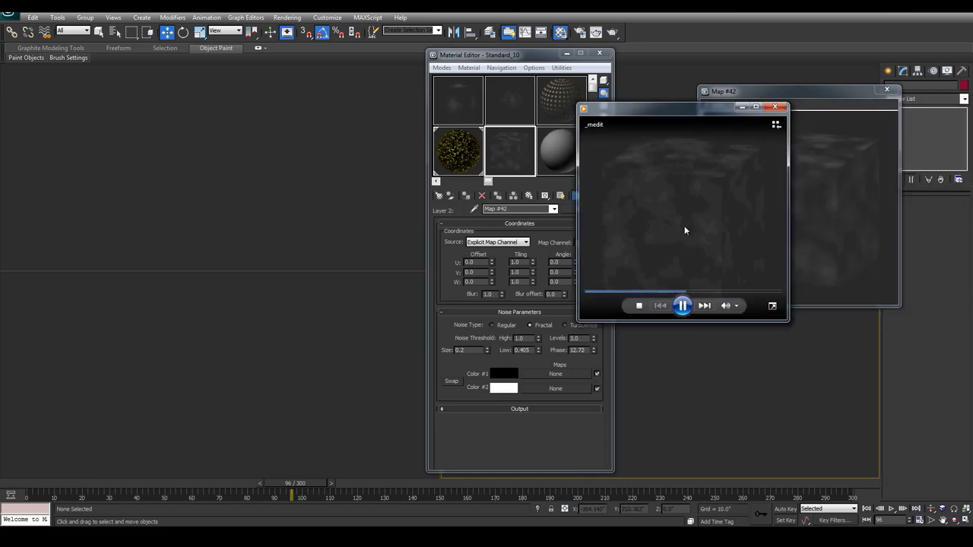
{"action": "left_click", "coordinate": [681, 306]}
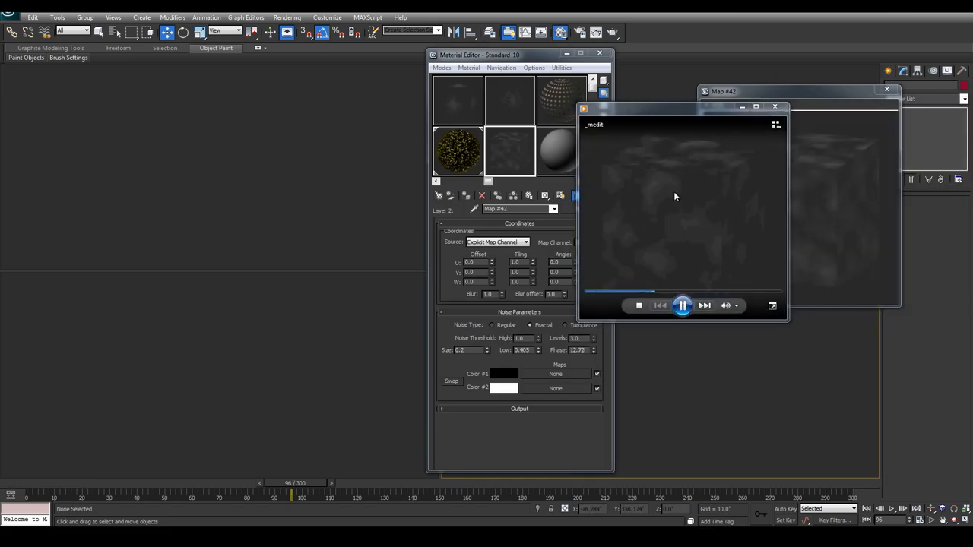
{"action": "left_click", "coordinate": [681, 306]}
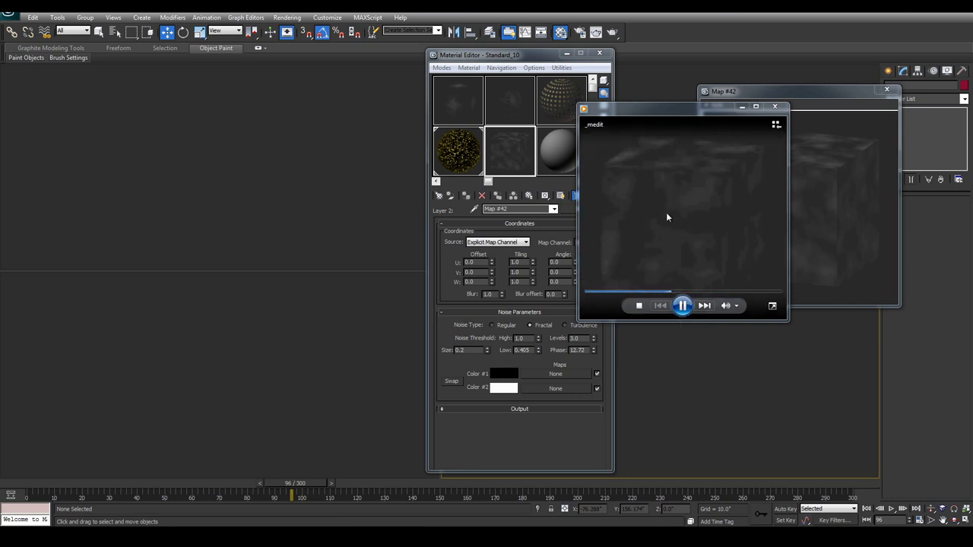
{"action": "left_click", "coordinate": [681, 307]}
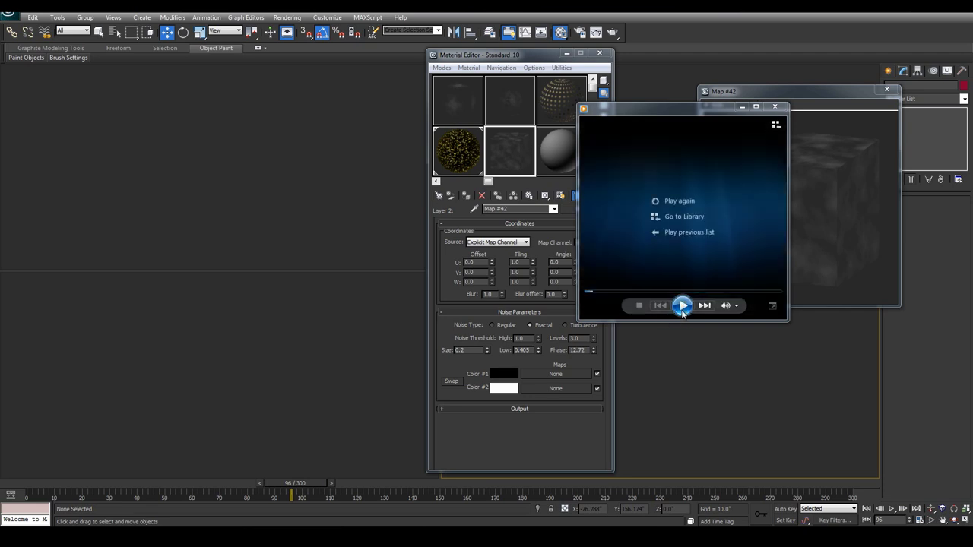
{"action": "left_click", "coordinate": [682, 306]}
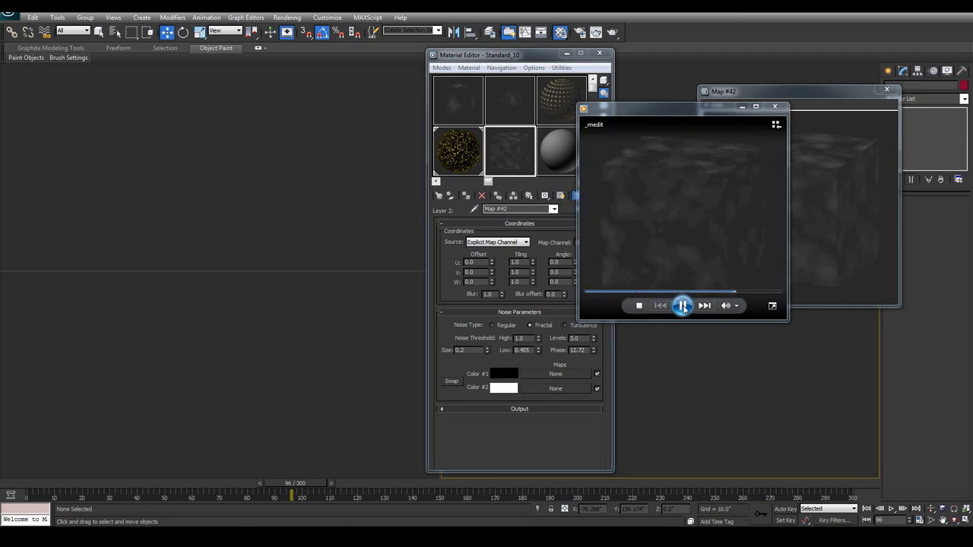
{"action": "left_click", "coordinate": [682, 305]}
{"action": "left_click", "coordinate": [683, 306]}
{"action": "left_click", "coordinate": [774, 106]}
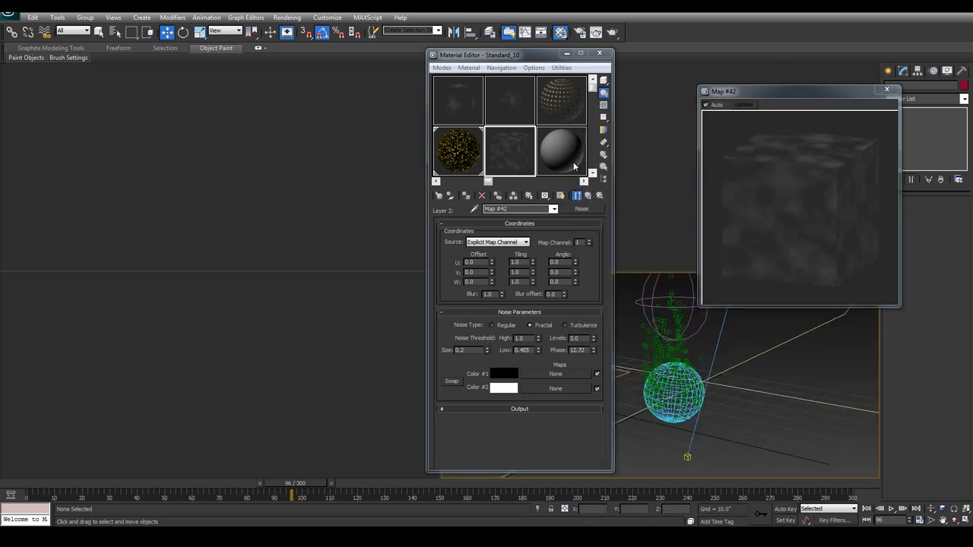
Step: Set Layer 2's blend mode to Multiply and its noise's low threshold to 0.24, and close the material windows
{"action": "left_click", "coordinate": [588, 195]}
{"action": "left_click", "coordinate": [490, 268]}
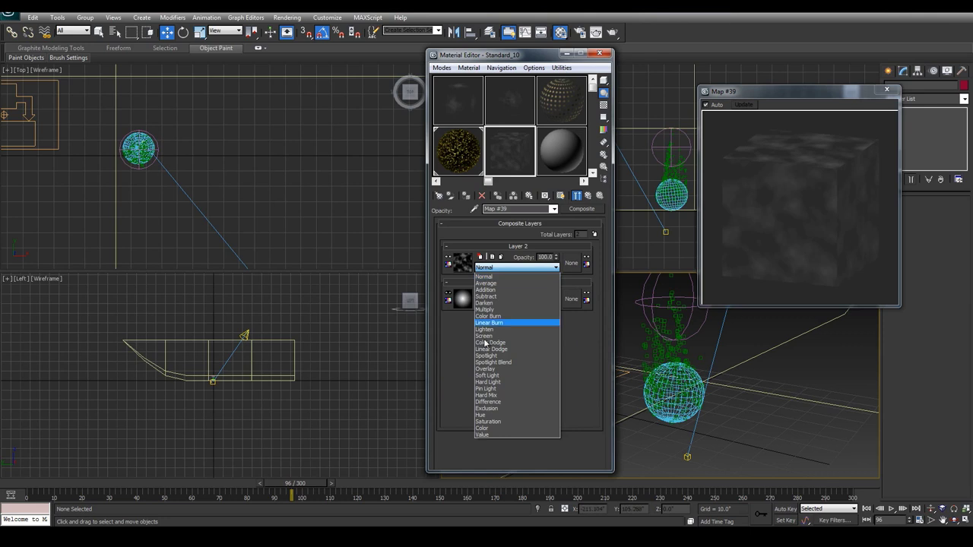
{"action": "left_click", "coordinate": [505, 310]}
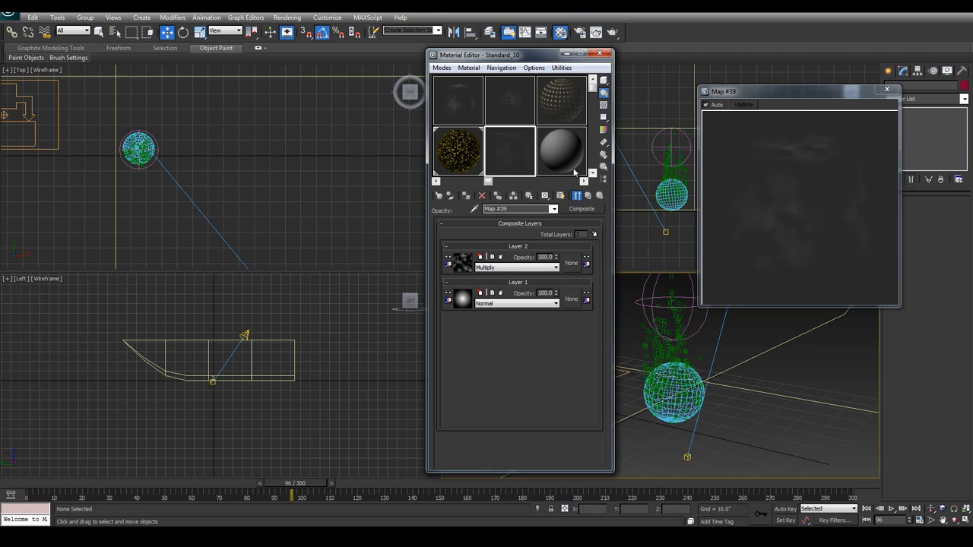
{"action": "left_click", "coordinate": [461, 262]}
{"action": "left_click_drag", "start_coordinate": [539, 350], "coordinate": [540, 366]}
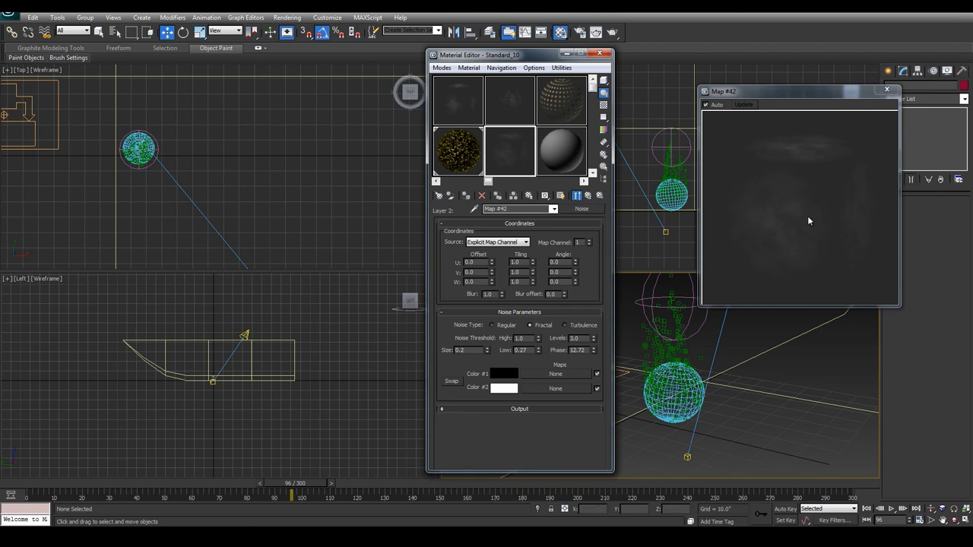
{"action": "left_click_drag", "start_coordinate": [538, 353], "coordinate": [539, 357]}
{"action": "left_click", "coordinate": [886, 90]}
{"action": "left_click", "coordinate": [600, 54]}
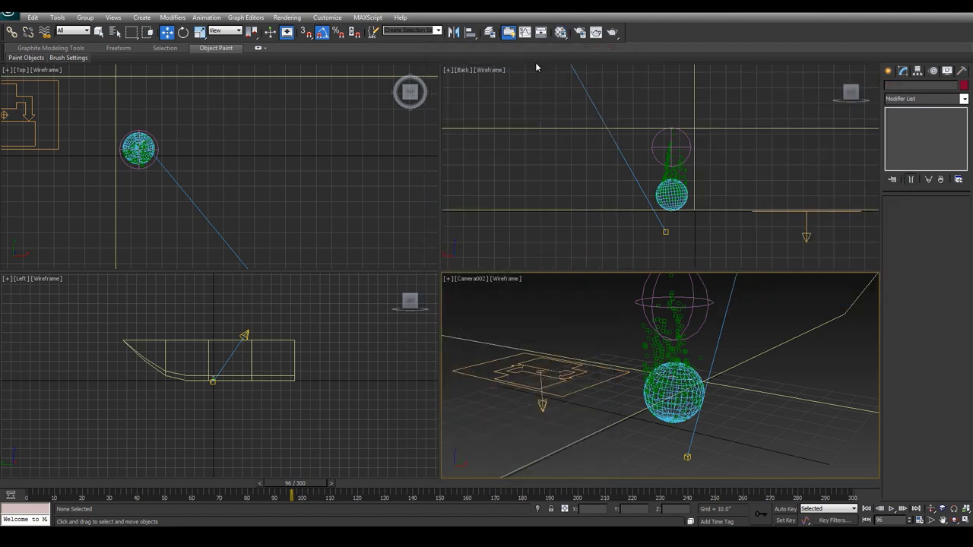
Step: Open Particle View and add a Material Dynamic operator between Force and Delete in Event 001
{"action": "key", "text": "6"}
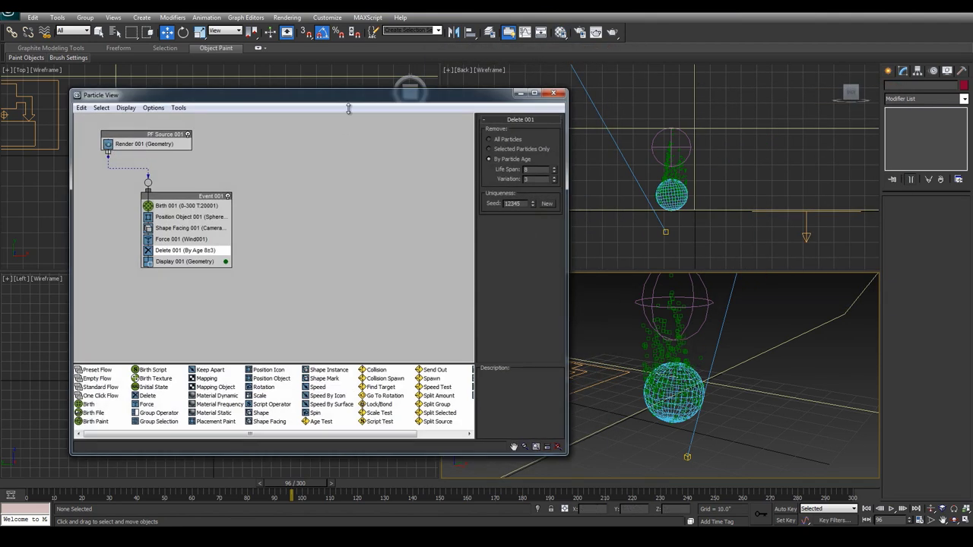
{"action": "left_click_drag", "start_coordinate": [349, 98], "coordinate": [328, 102]}
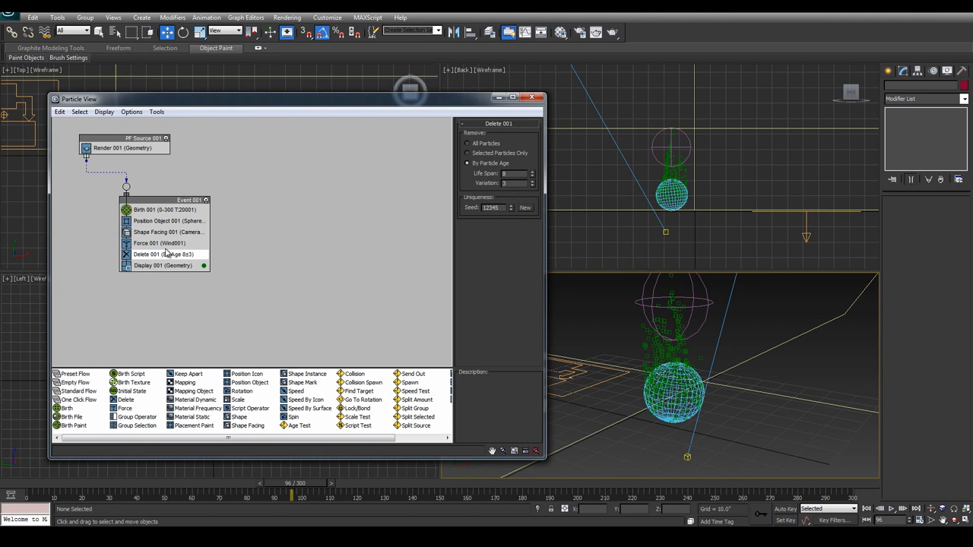
{"action": "left_click_drag", "start_coordinate": [199, 403], "coordinate": [154, 257]}
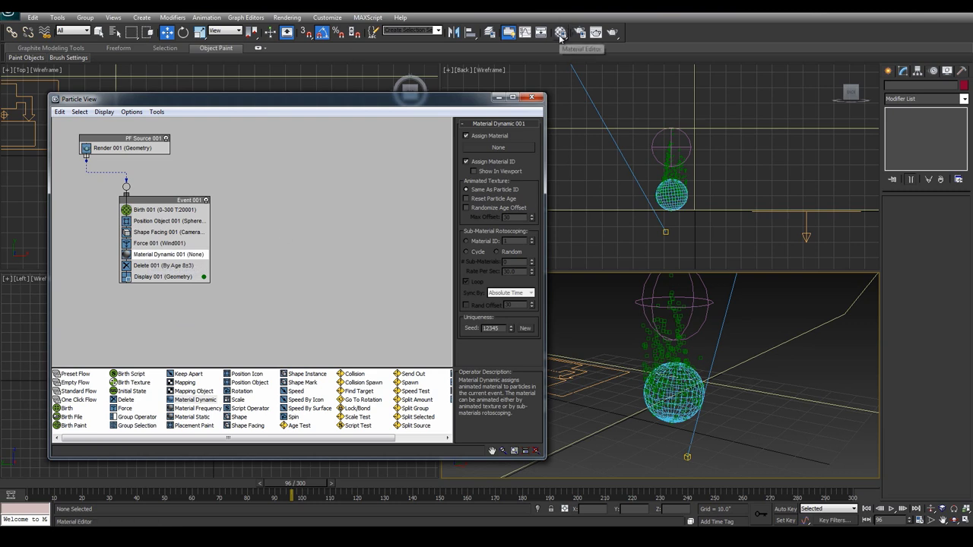
Step: Assign the Standard_10 material to the Material Dynamic operator as an instance and disable Assign Material ID
{"action": "left_click", "coordinate": [560, 32]}
{"action": "left_click_drag", "start_coordinate": [520, 53], "coordinate": [809, 84]}
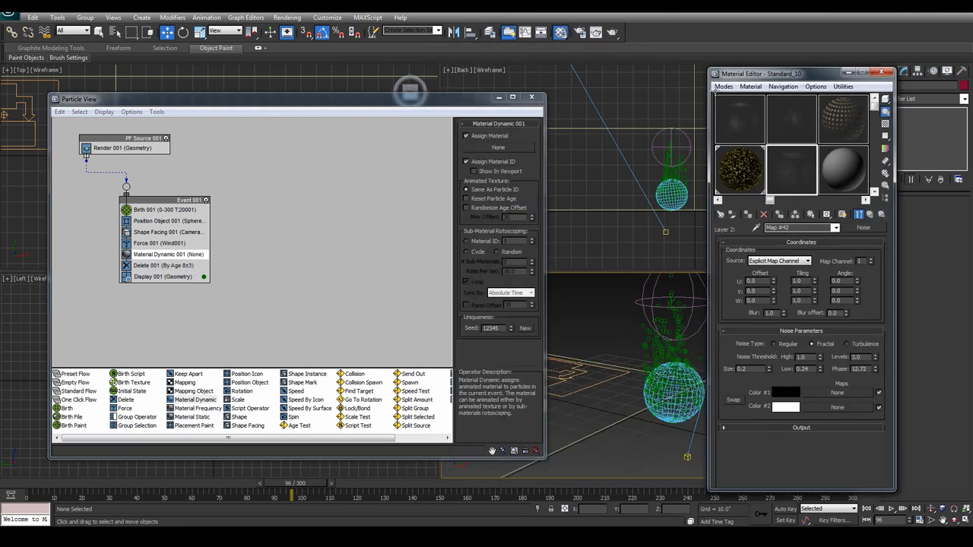
{"action": "left_click_drag", "start_coordinate": [510, 153], "coordinate": [500, 148]}
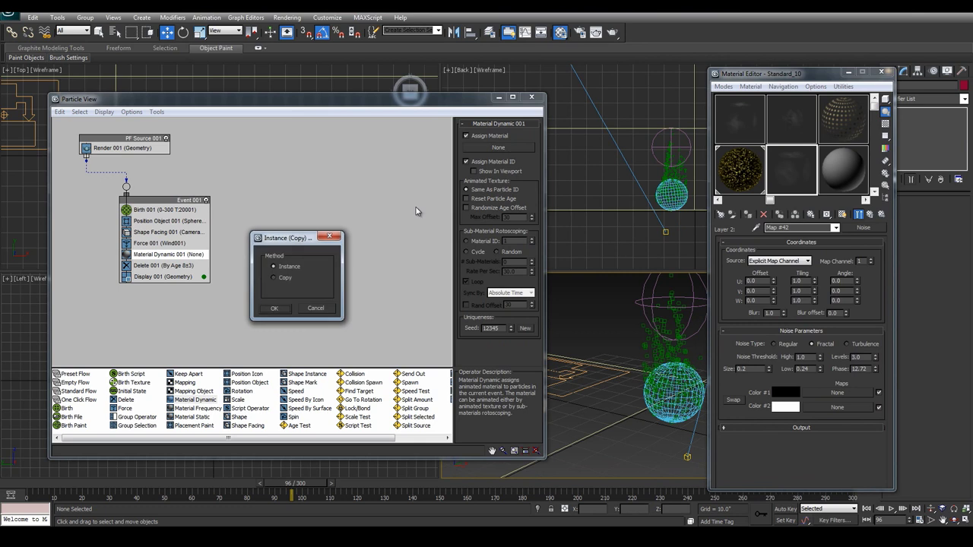
{"action": "left_click", "coordinate": [272, 309]}
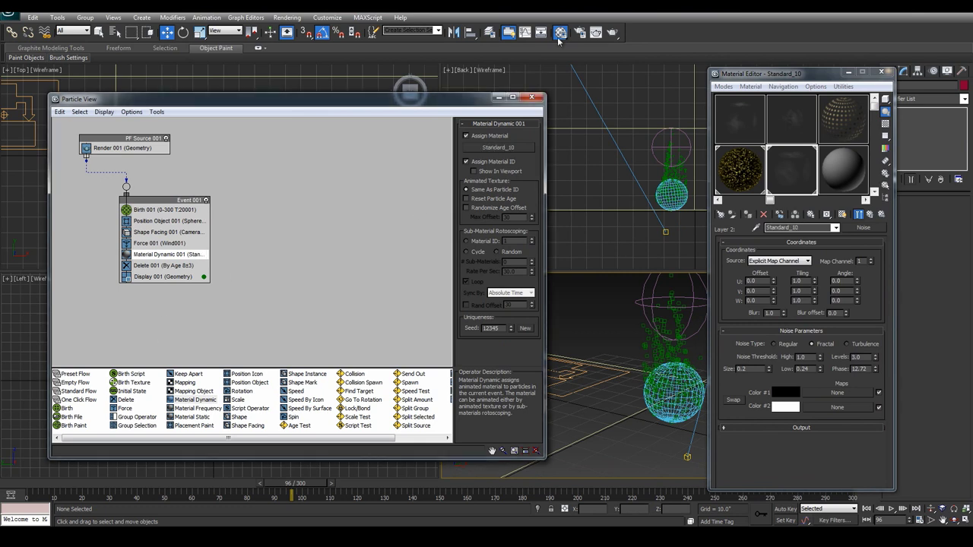
{"action": "left_click", "coordinate": [467, 161]}
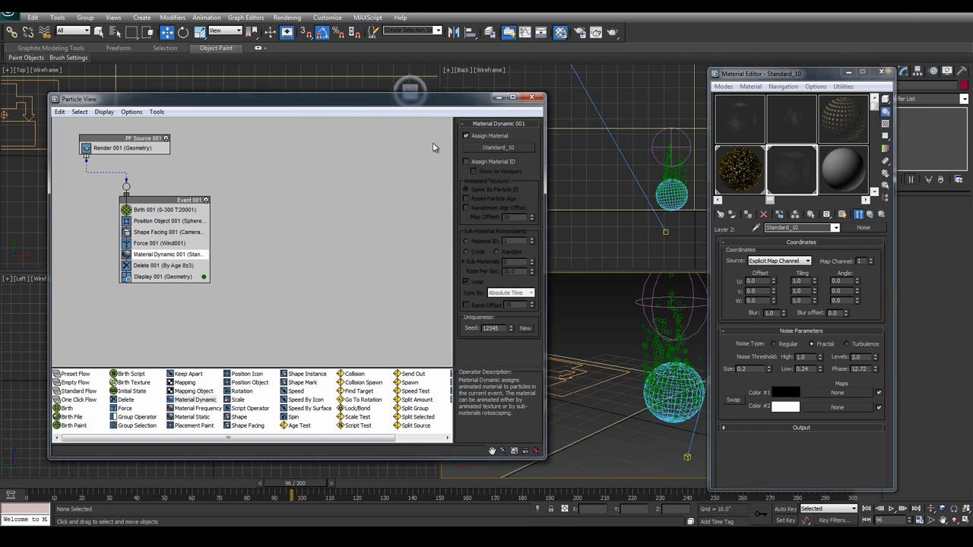
Step: Return to the Standard_10 material's top level, set its self-illumination to 100, and close the material editor
{"action": "left_click", "coordinate": [871, 216]}
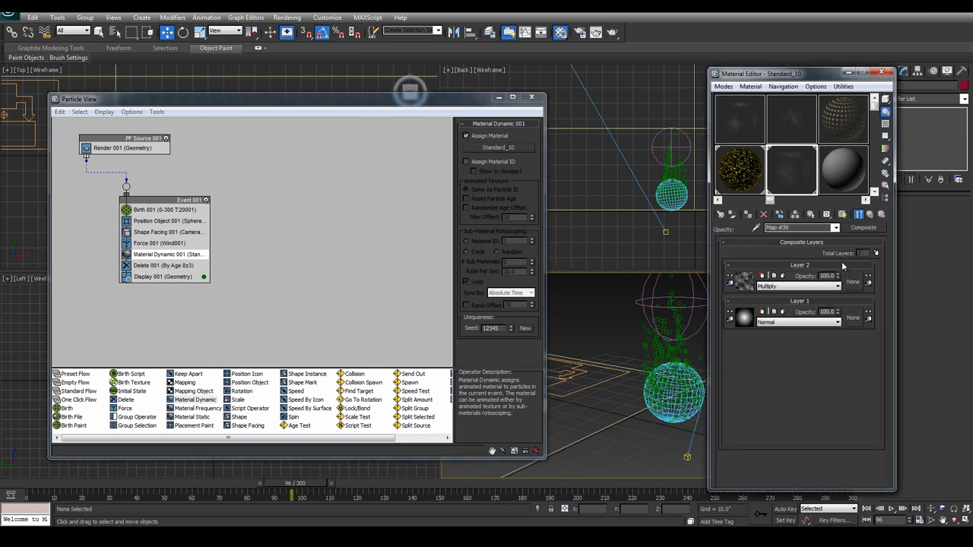
{"action": "left_click", "coordinate": [870, 216]}
{"action": "scroll", "coordinate": [820, 270], "scroll_direction": "up", "scroll_amount": 3}
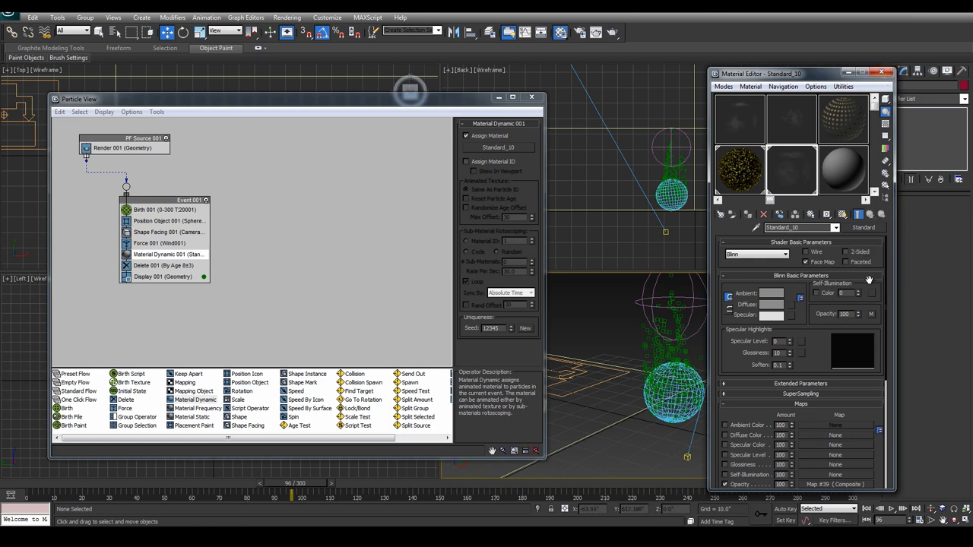
{"action": "left_click_drag", "start_coordinate": [858, 293], "coordinate": [858, 274]}
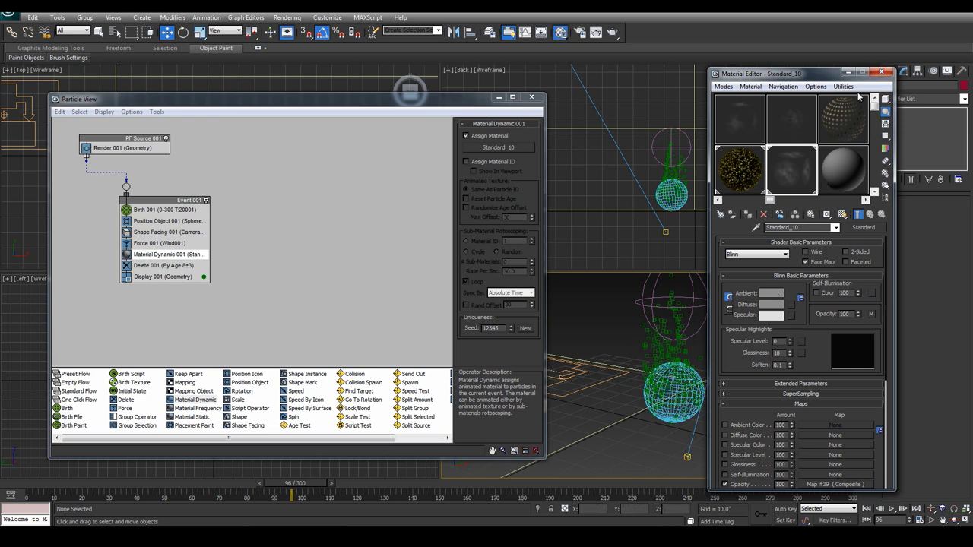
{"action": "left_click", "coordinate": [881, 72]}
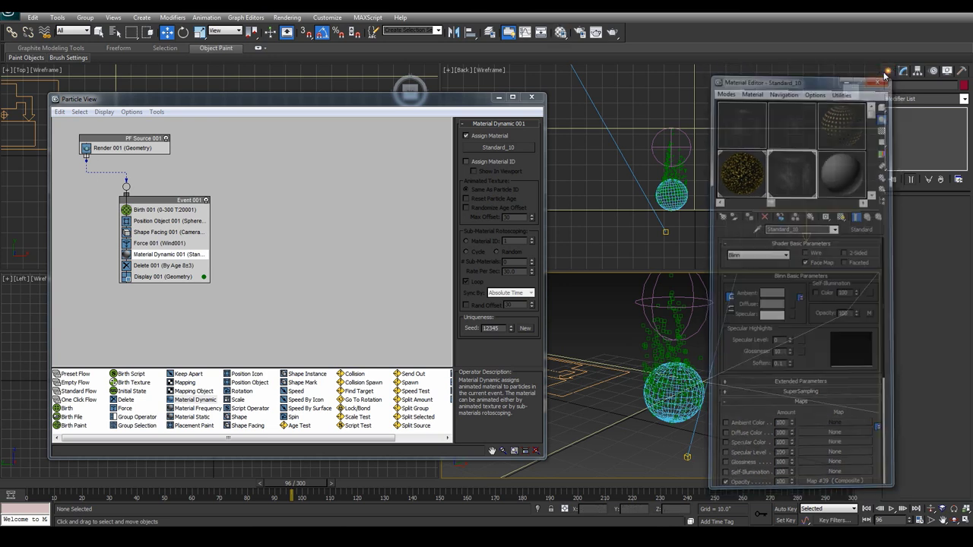
Step: Render a single frame of the Camera002 view to check the particles, and close the render windows
{"action": "left_click", "coordinate": [580, 34]}
{"action": "left_click", "coordinate": [495, 362]}
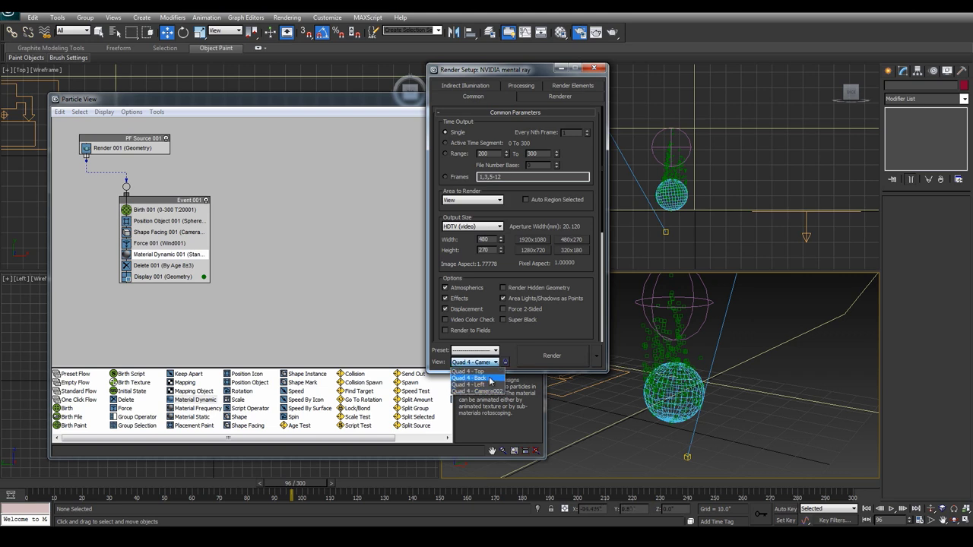
{"action": "left_click", "coordinate": [475, 391]}
{"action": "left_click", "coordinate": [552, 355]}
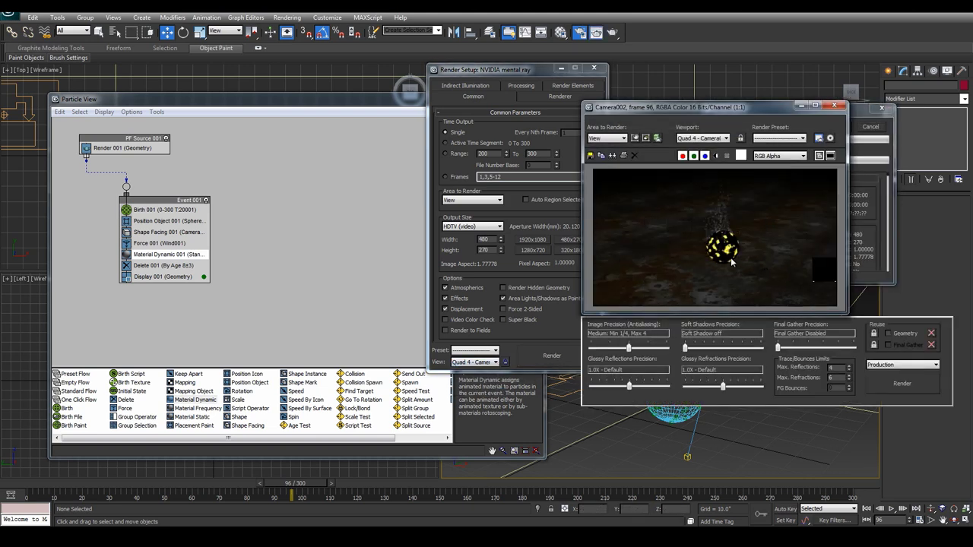
{"action": "left_click", "coordinate": [836, 106]}
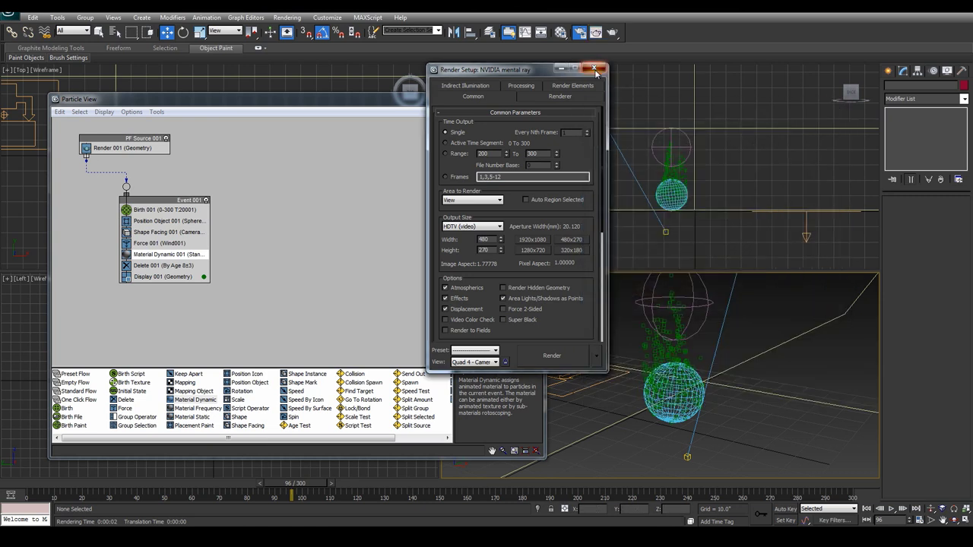
{"action": "left_click", "coordinate": [595, 68]}
Step: Set the Shape Facing operator's world-space size to 5.0" units in Event 001
{"action": "left_click_drag", "start_coordinate": [237, 101], "coordinate": [245, 95]}
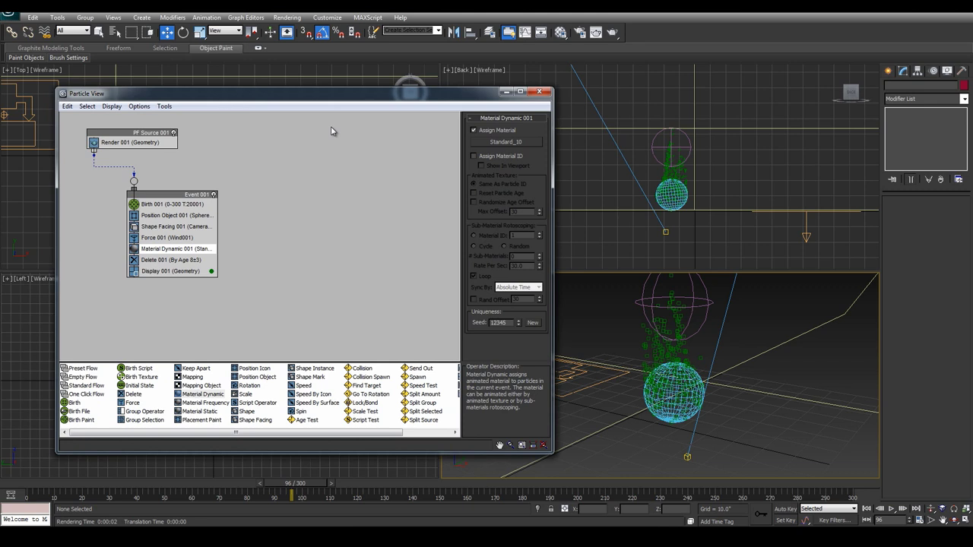
{"action": "left_click", "coordinate": [163, 226]}
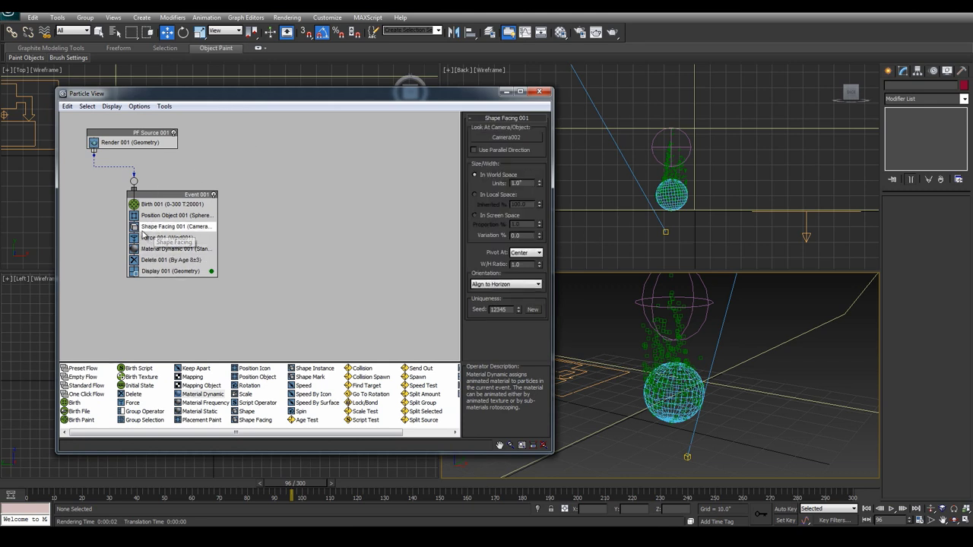
{"action": "left_click_drag", "start_coordinate": [539, 181], "coordinate": [544, 177]}
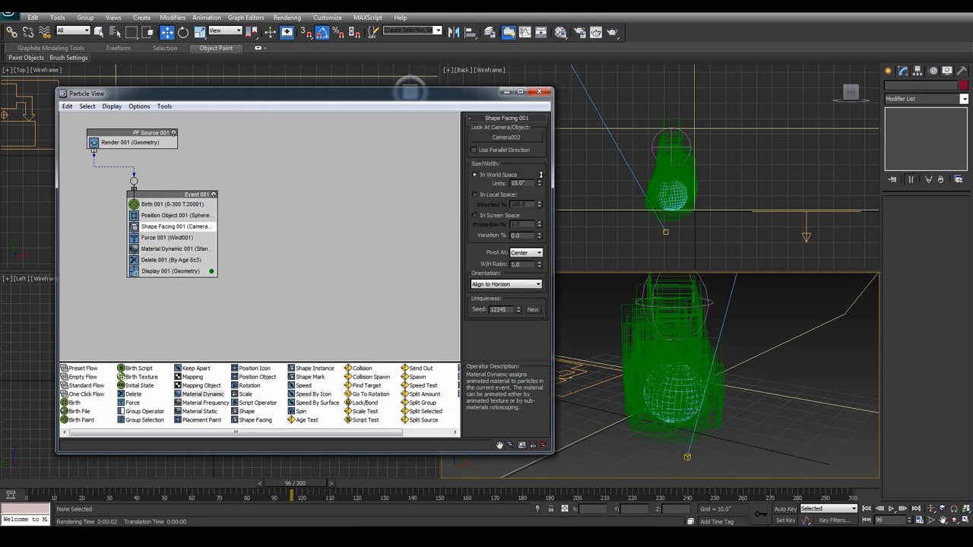
{"action": "left_click_drag", "start_coordinate": [544, 183], "coordinate": [544, 181]}
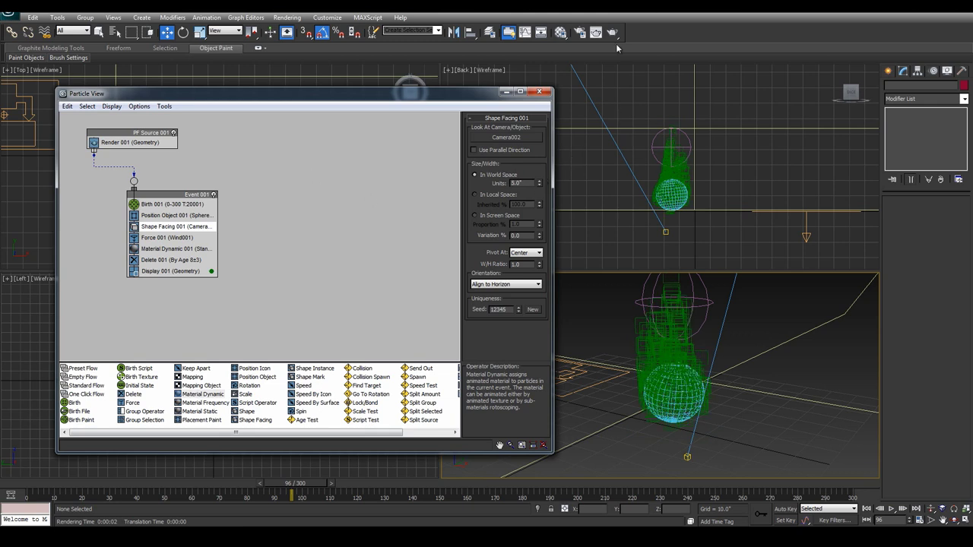
Step: Render the Camera002 view at frame 96 to check the enlarged particles, and close the rendered image
{"action": "left_click", "coordinate": [579, 32]}
{"action": "left_click", "coordinate": [497, 363]}
{"action": "left_click", "coordinate": [472, 380]}
{"action": "left_click", "coordinate": [552, 356]}
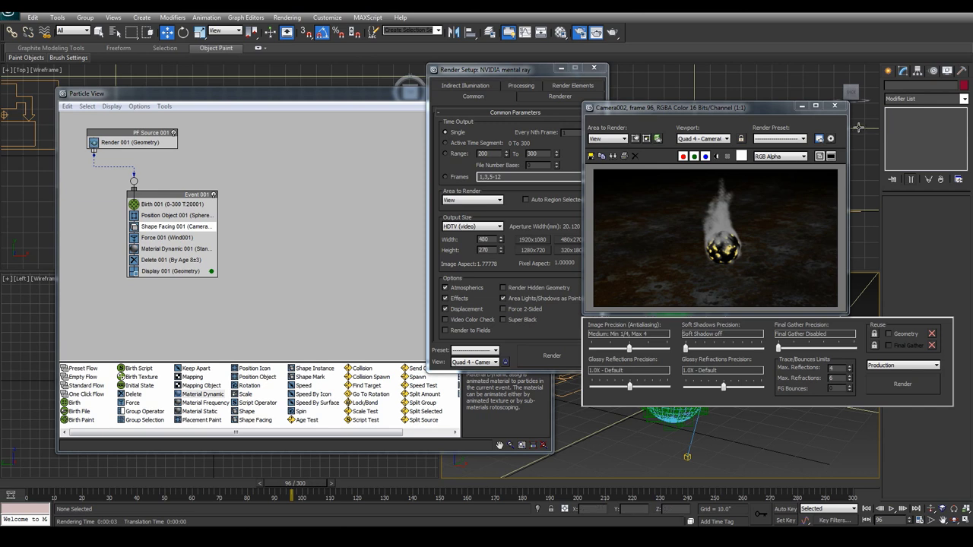
{"action": "left_click", "coordinate": [835, 107]}
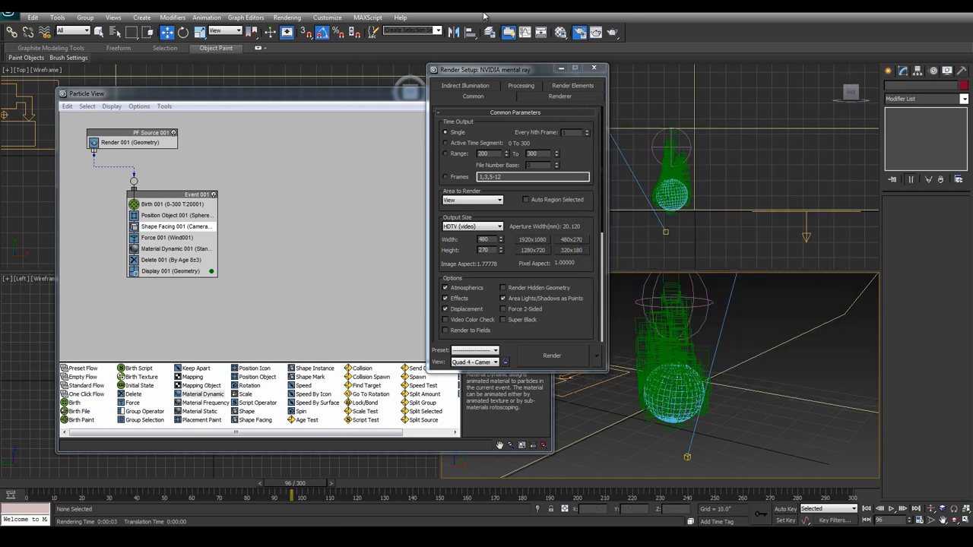
Step: Add a Motion Blur render effect to the scene and close the effects settings
{"action": "left_click", "coordinate": [285, 18]}
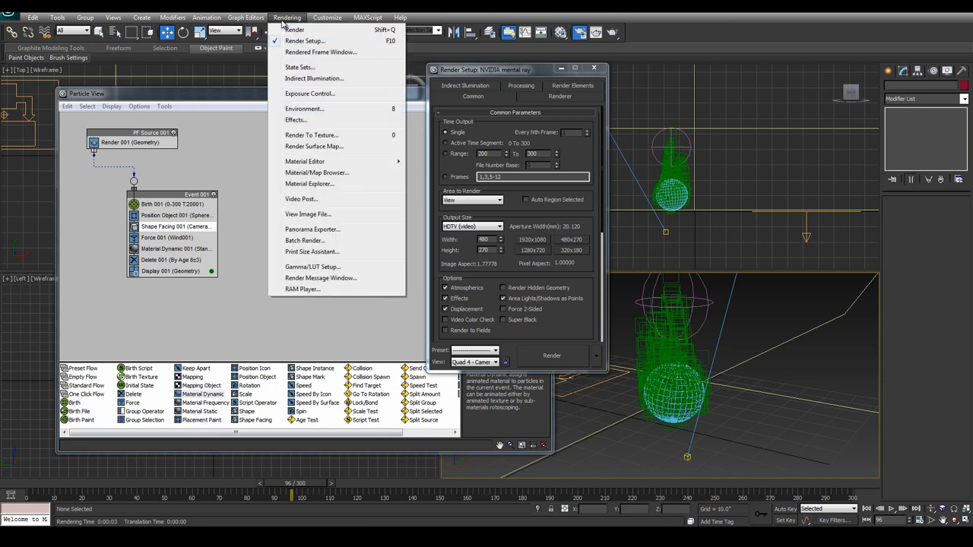
{"action": "left_click", "coordinate": [294, 120]}
{"action": "left_click", "coordinate": [574, 144]}
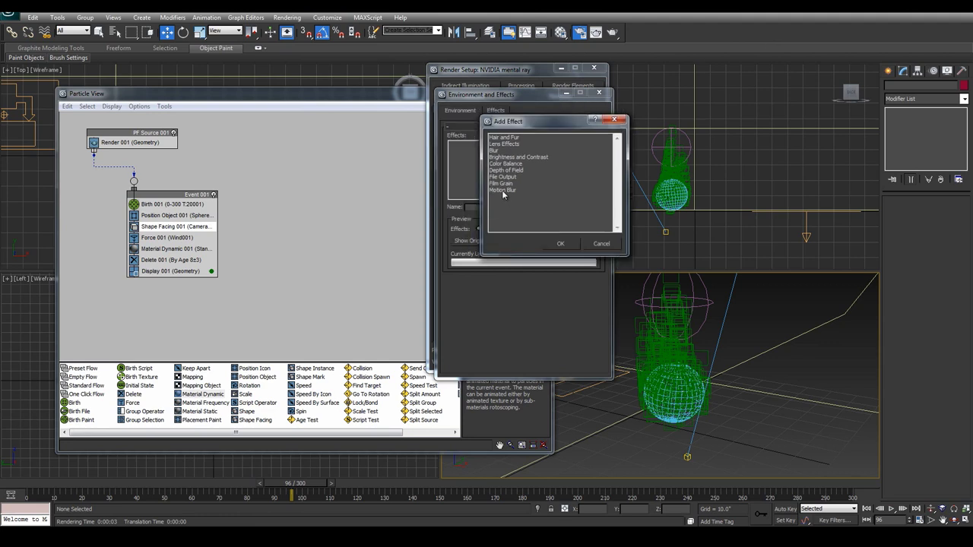
{"action": "double_click", "coordinate": [501, 189]}
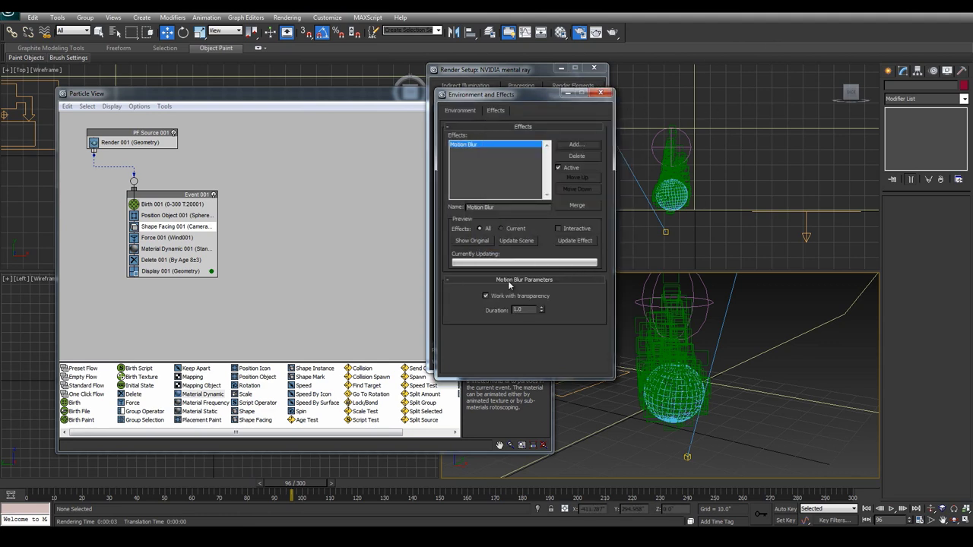
{"action": "left_click", "coordinate": [601, 94]}
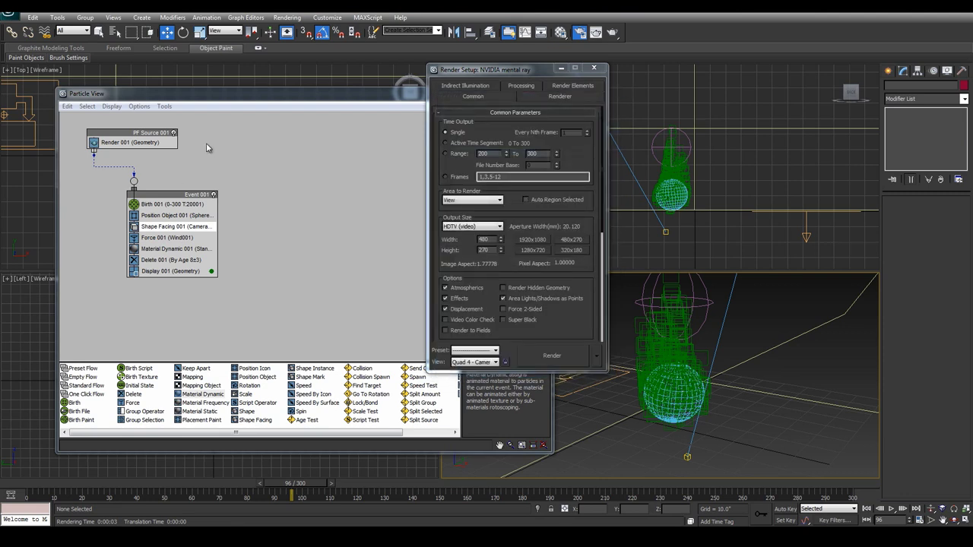
{"action": "left_click", "coordinate": [174, 196]}
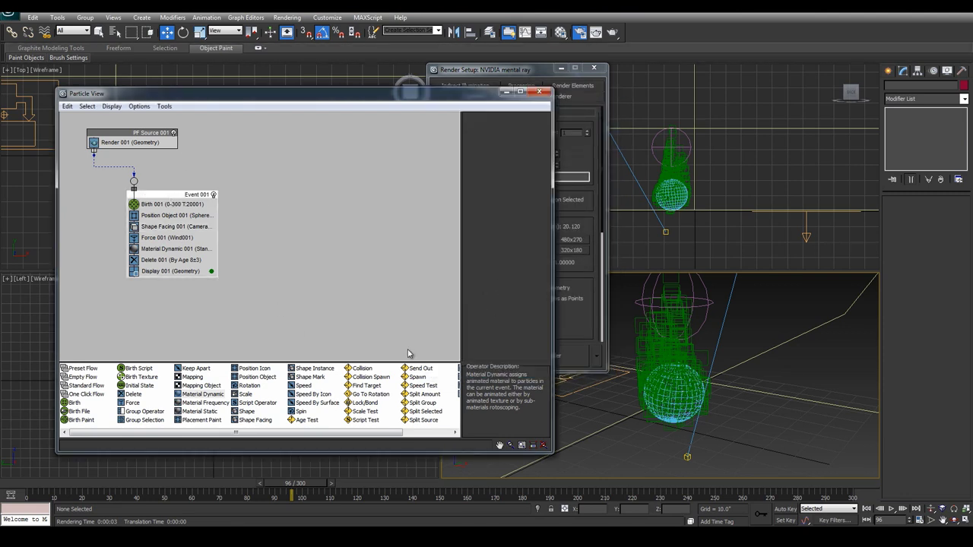
{"action": "left_click", "coordinate": [585, 389]}
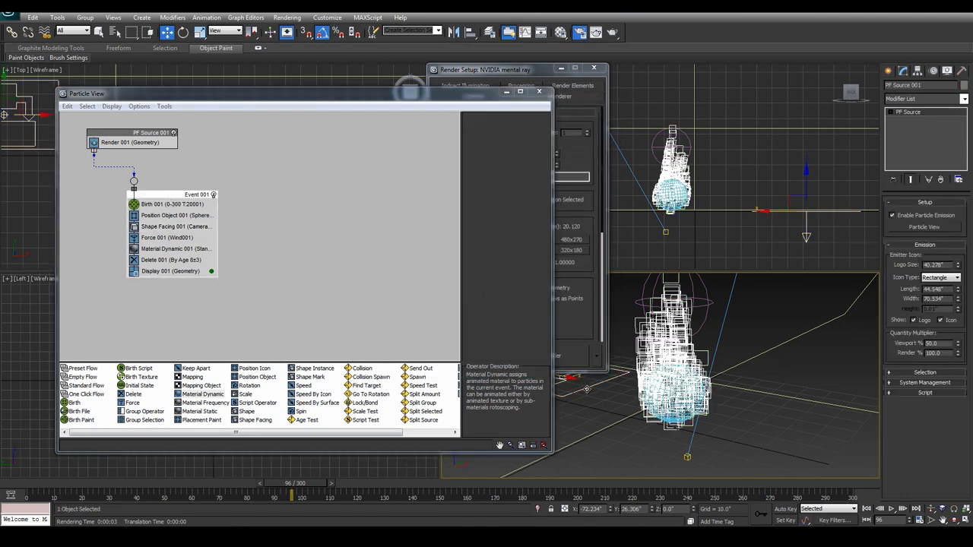
{"action": "right_click", "coordinate": [587, 392]}
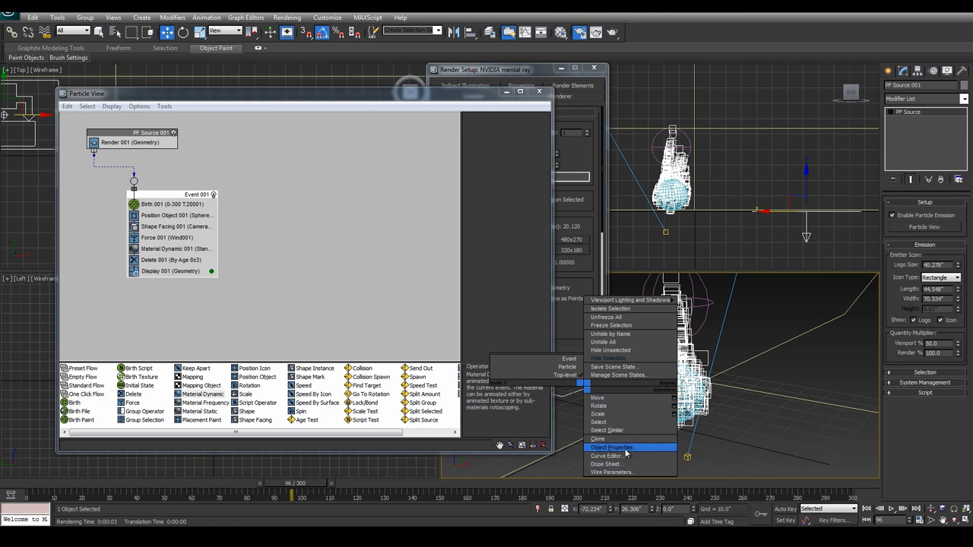
{"action": "left_click", "coordinate": [625, 448]}
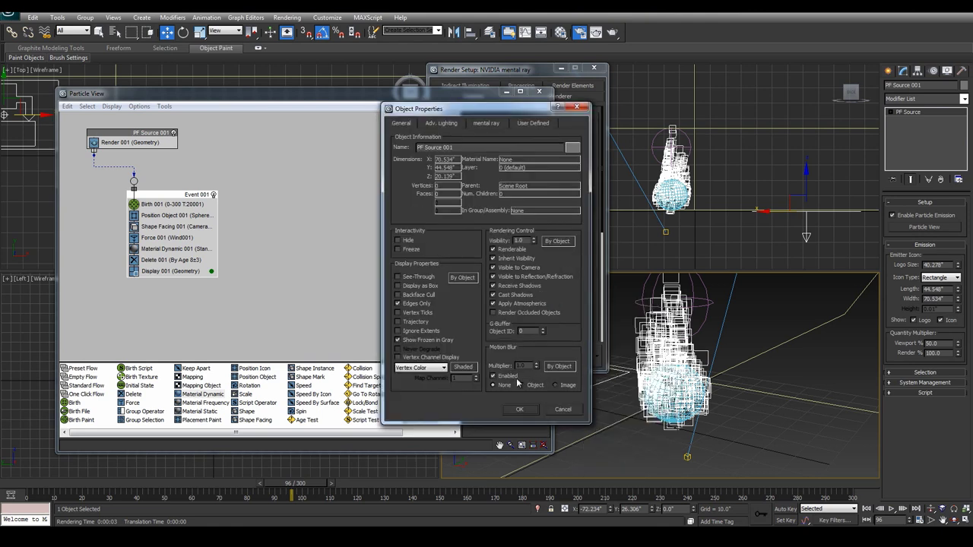
{"action": "left_click", "coordinate": [564, 410]}
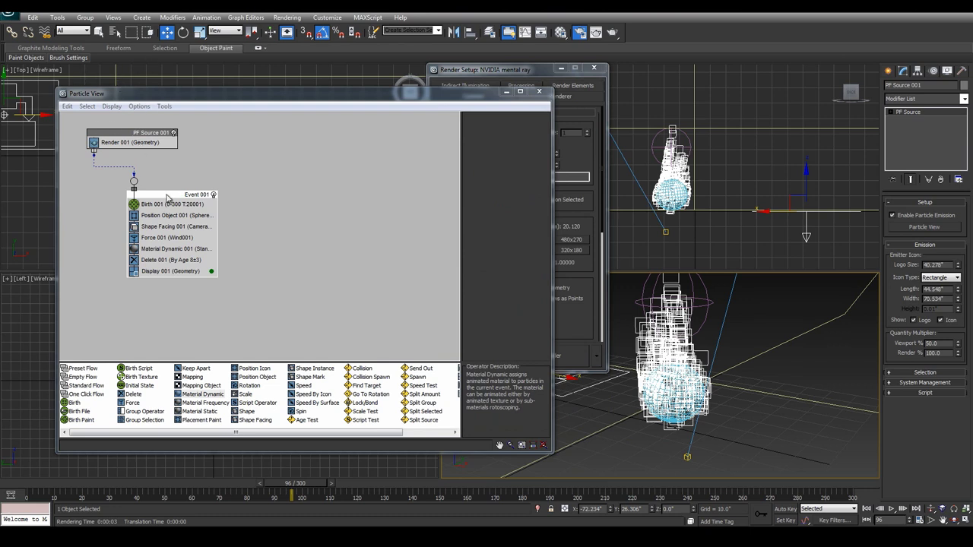
Step: Set Event 001's object properties to Image motion blur with a multiplier of 0.5
{"action": "left_click_drag", "start_coordinate": [169, 195], "coordinate": [214, 211]}
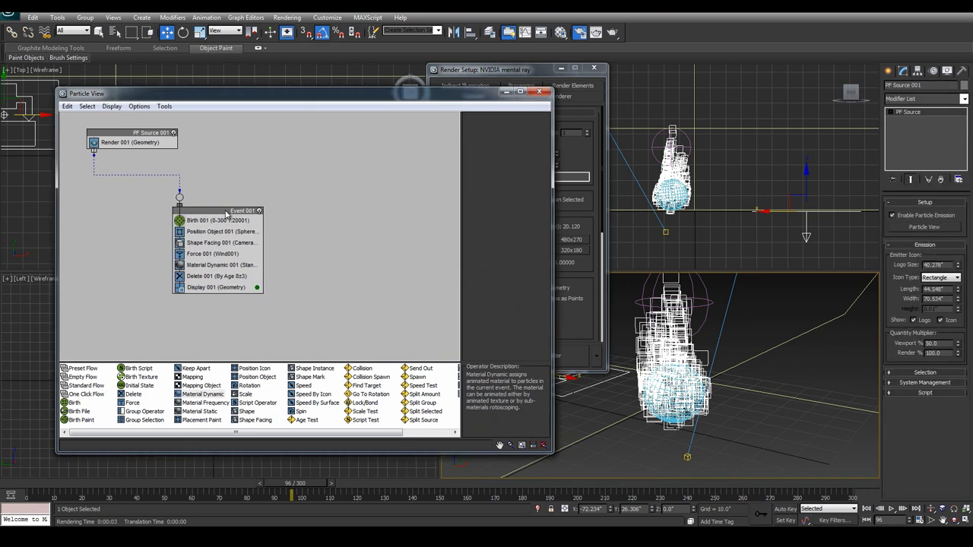
{"action": "right_click", "coordinate": [226, 214]}
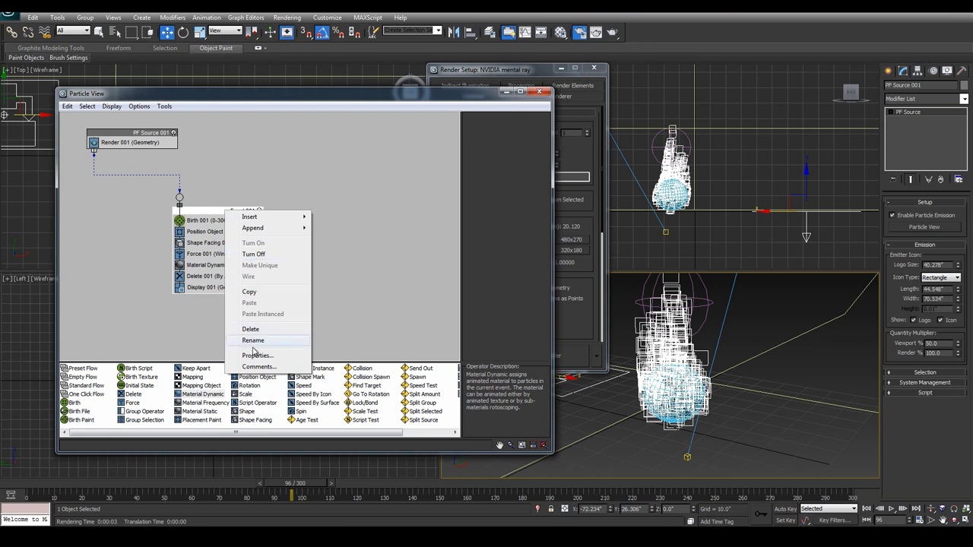
{"action": "left_click", "coordinate": [257, 355]}
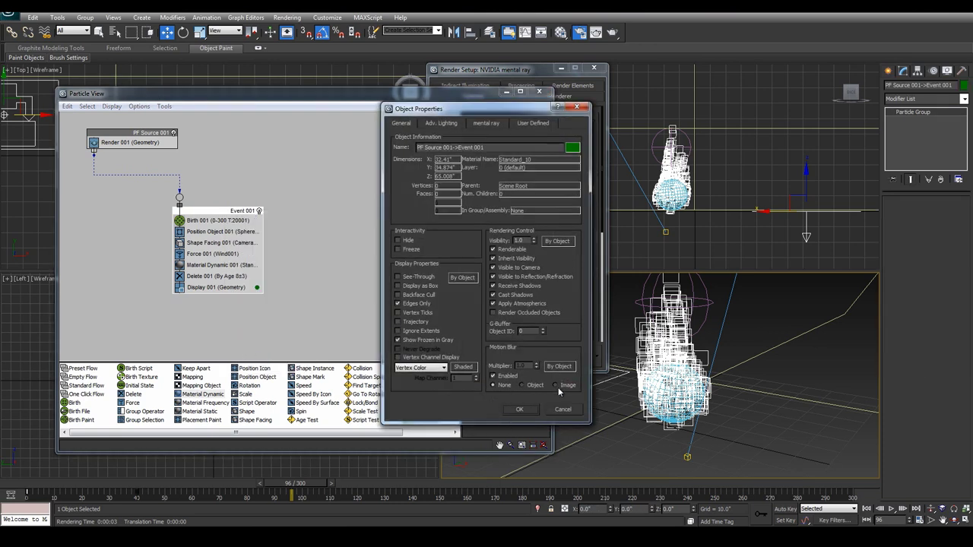
{"action": "type", "text": "0.5"}
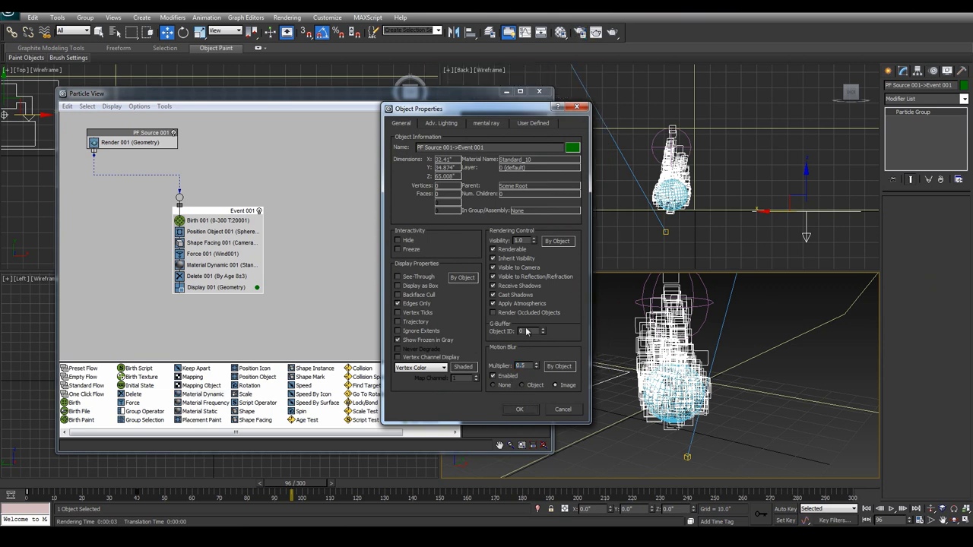
{"action": "left_click", "coordinate": [520, 414]}
{"action": "right_click", "coordinate": [597, 371]}
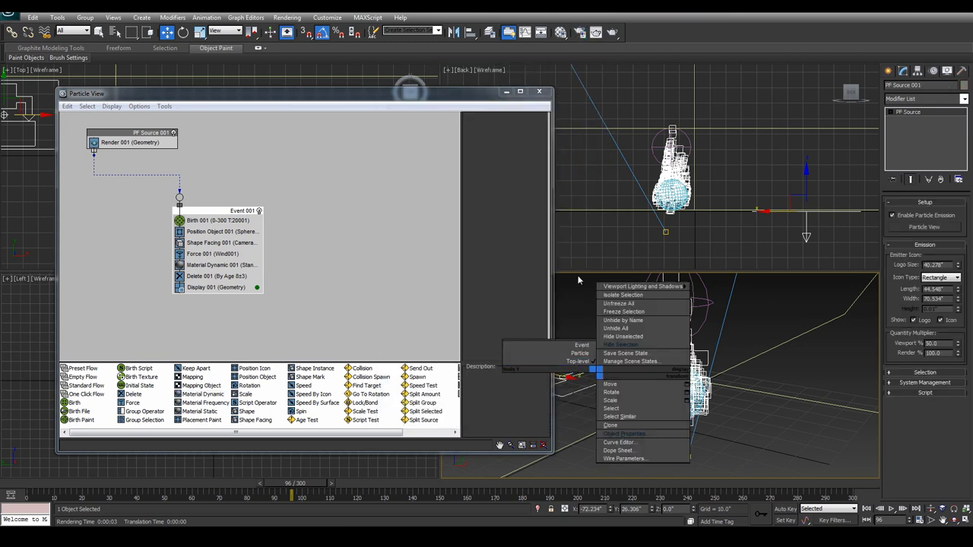
Step: Render the camera view to check the motion-blurred particles, and close the render windows
{"action": "left_click", "coordinate": [579, 32]}
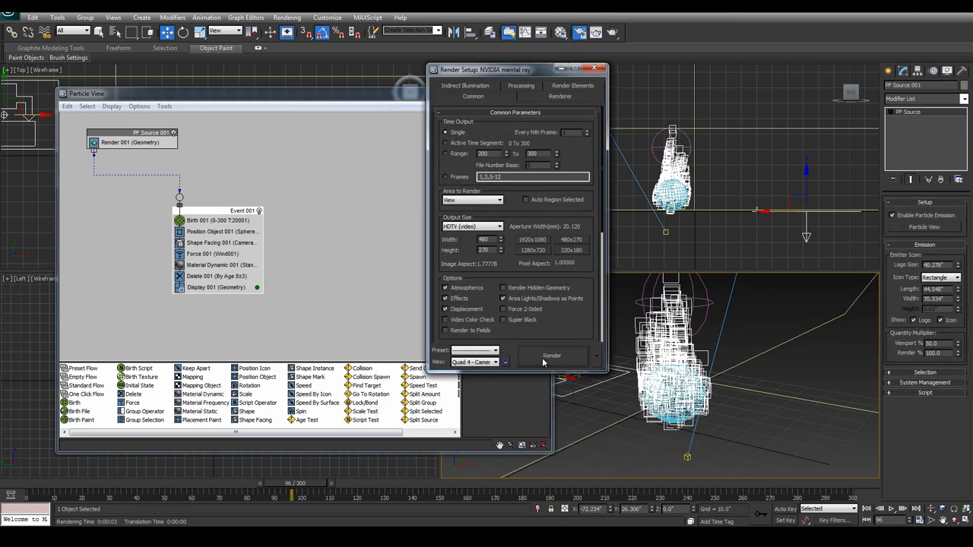
{"action": "left_click", "coordinate": [552, 355]}
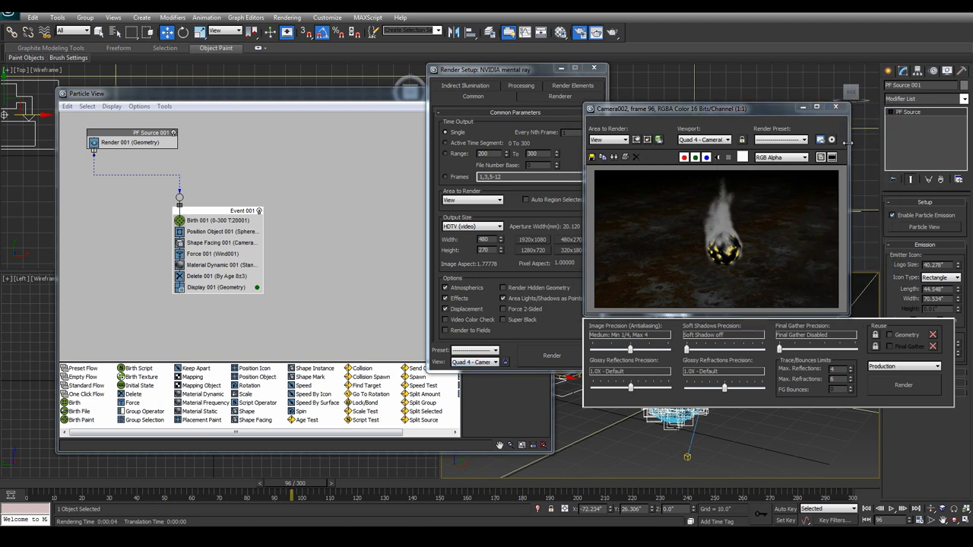
{"action": "left_click", "coordinate": [835, 106]}
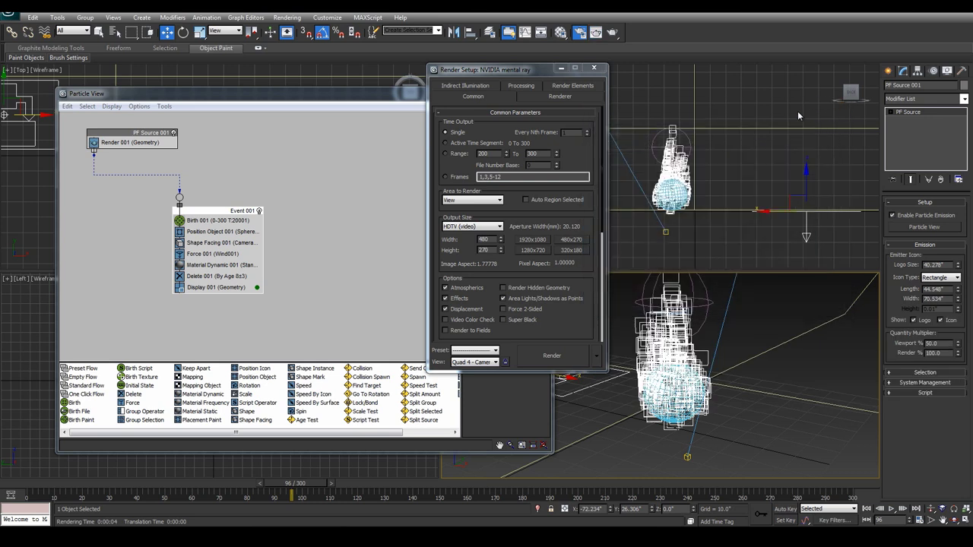
{"action": "left_click", "coordinate": [594, 68]}
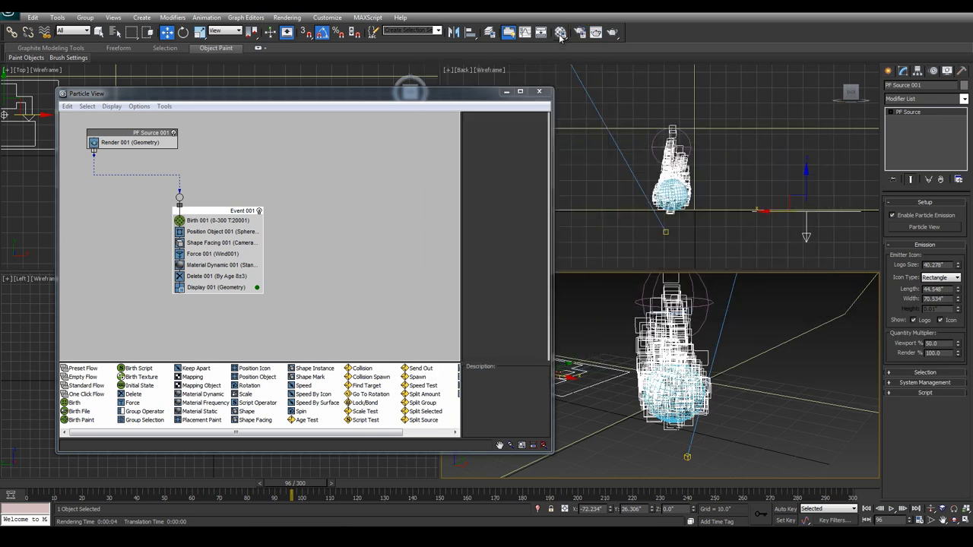
Step: Assign a Particle Age map to the Diffuse Color of the Standard_10 material
{"action": "left_click", "coordinate": [560, 32]}
{"action": "left_click_drag", "start_coordinate": [817, 75], "coordinate": [728, 60]}
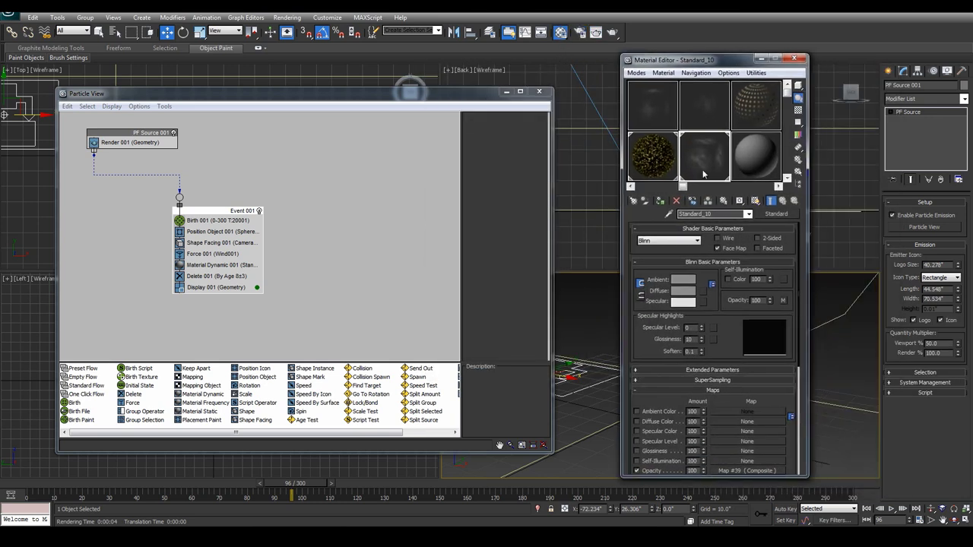
{"action": "scroll", "coordinate": [743, 392], "scroll_direction": "down", "scroll_amount": 4}
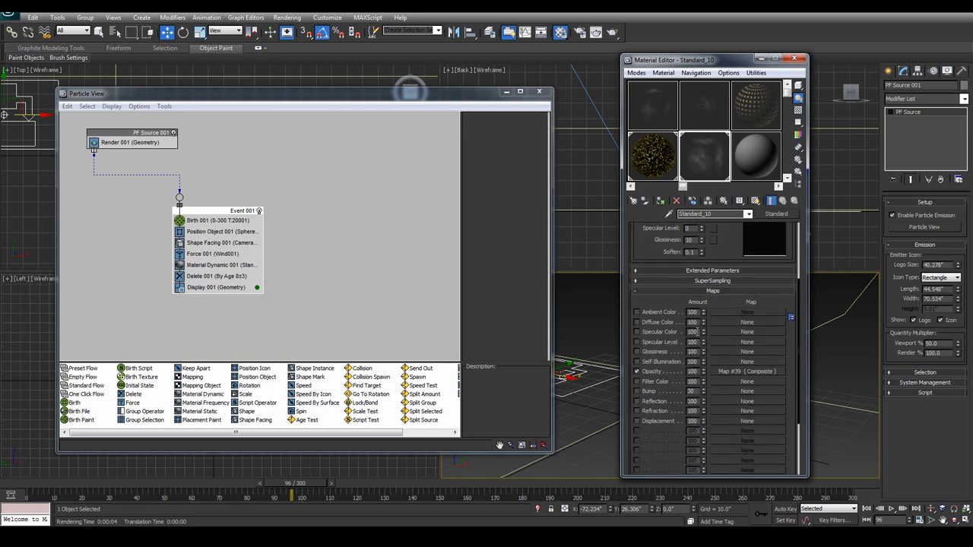
{"action": "left_click", "coordinate": [740, 325]}
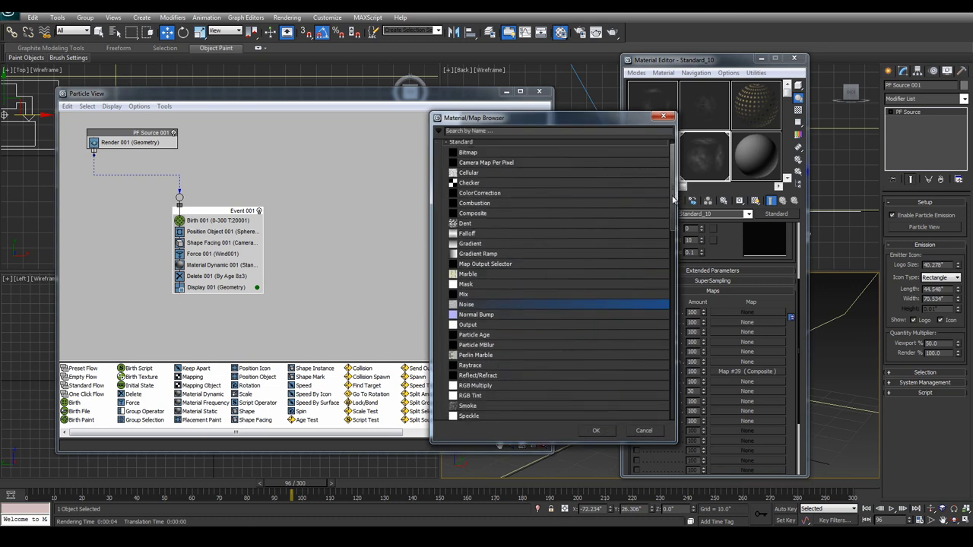
{"action": "double_click", "coordinate": [465, 334]}
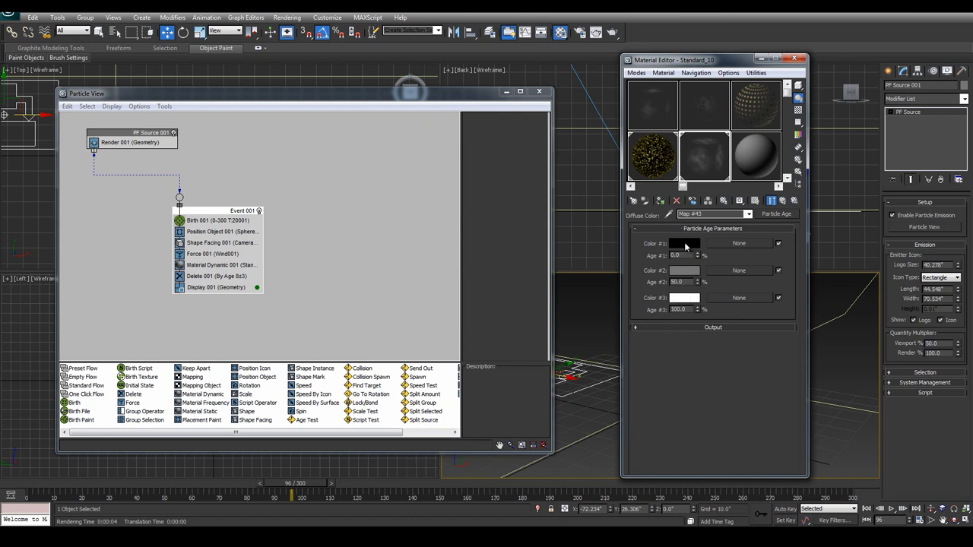
Step: Set the Particle Age map's Color #1 to yellow-orange (RGB 245, 184, 0) and Color #2 to orange (RGB 252, 160, 0)
{"action": "left_click", "coordinate": [685, 244]}
{"action": "left_click", "coordinate": [214, 65]}
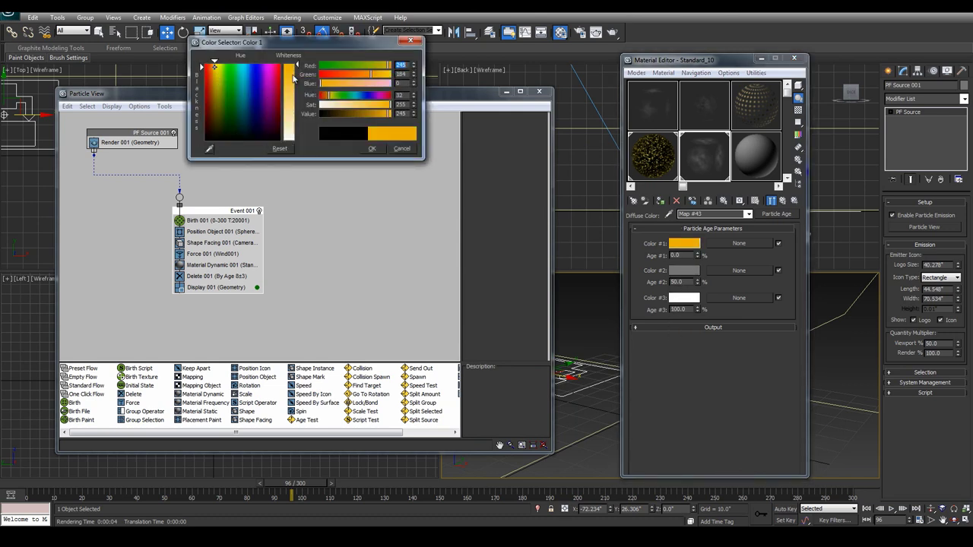
{"action": "left_click", "coordinate": [371, 148]}
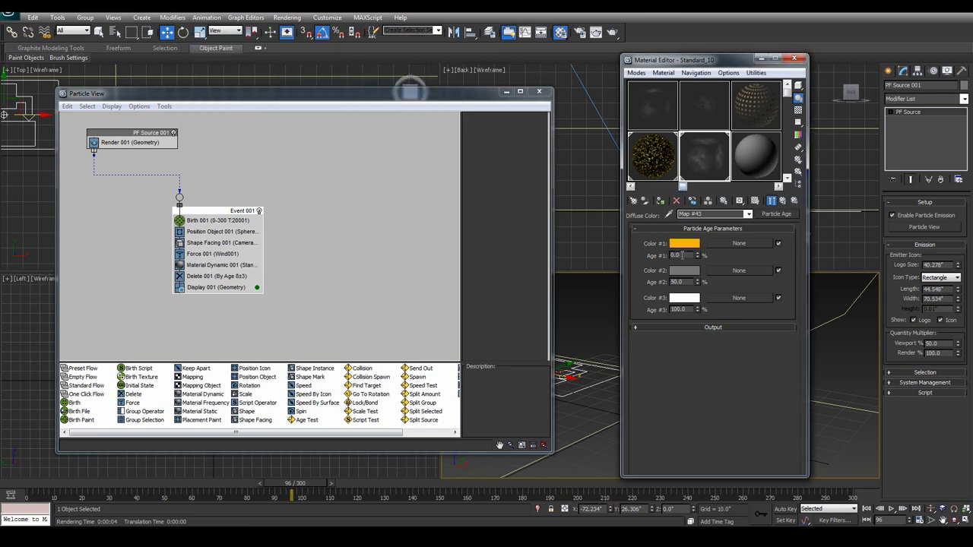
{"action": "left_click", "coordinate": [685, 271]}
{"action": "left_click", "coordinate": [217, 81]}
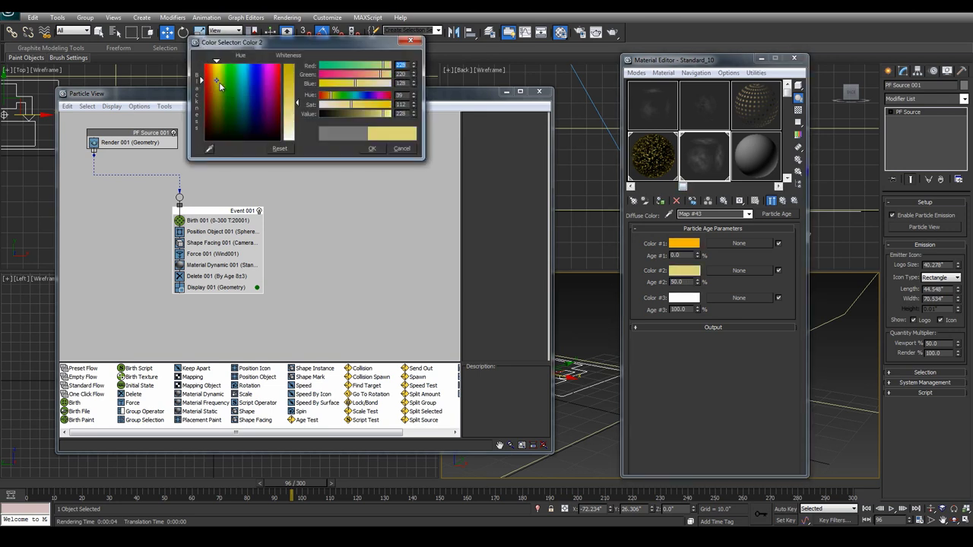
{"action": "left_click_drag", "start_coordinate": [217, 81], "coordinate": [213, 66]}
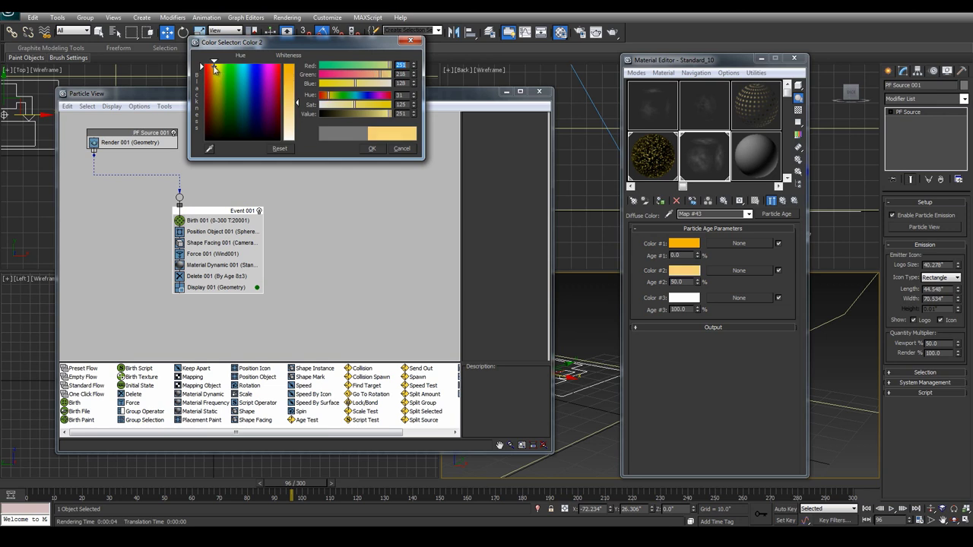
{"action": "left_click_drag", "start_coordinate": [375, 103], "coordinate": [384, 120]}
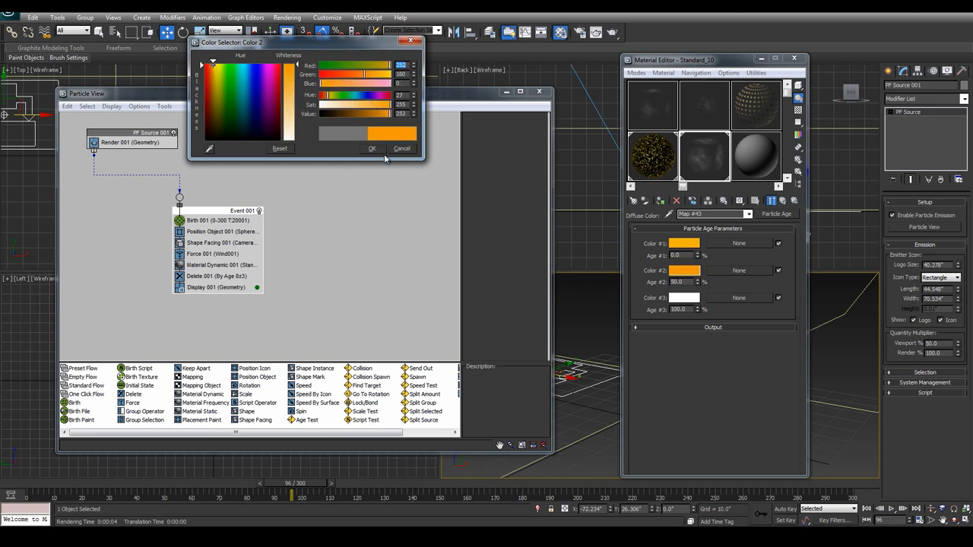
{"action": "left_click", "coordinate": [372, 149]}
Step: Set the Particle Age map's Color #3 to red-orange (RGB 255, 54, 0)
{"action": "left_click", "coordinate": [685, 298]}
{"action": "left_click_drag", "start_coordinate": [220, 80], "coordinate": [209, 69]}
{"action": "left_click_drag", "start_coordinate": [327, 105], "coordinate": [391, 104]}
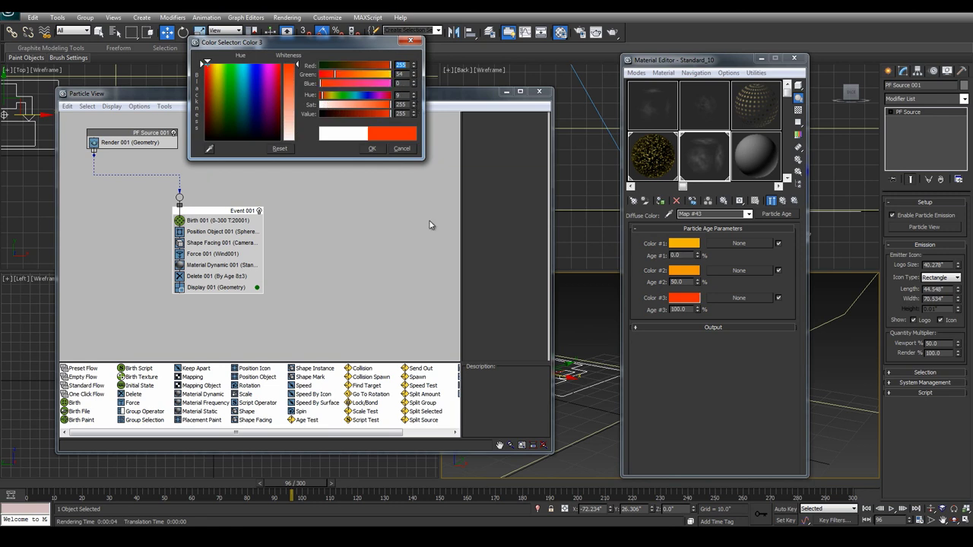
{"action": "left_click", "coordinate": [372, 149]}
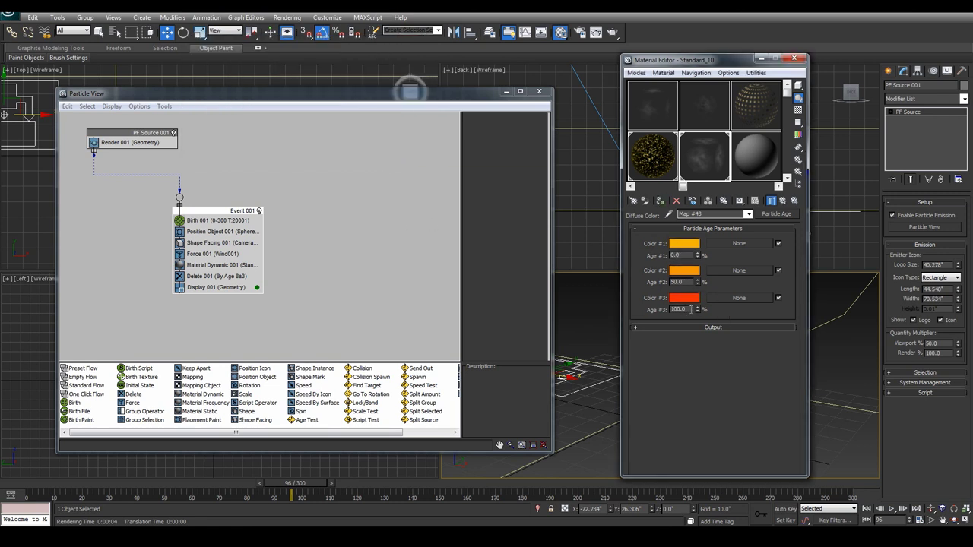
Step: Copy the Diffuse Color's Particle Age map into the Self-Illumination slot of Standard_10 as an instance
{"action": "left_click", "coordinate": [782, 201]}
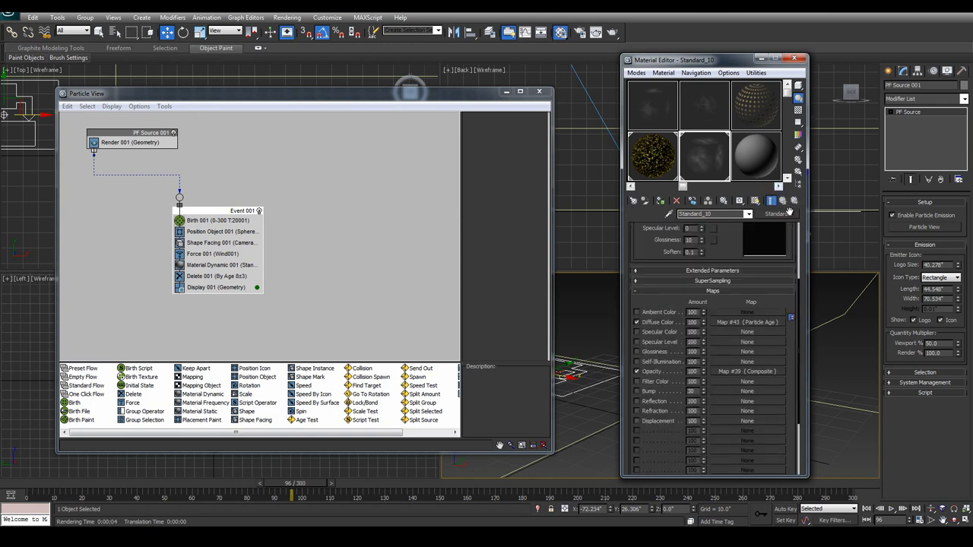
{"action": "right_click", "coordinate": [747, 323]}
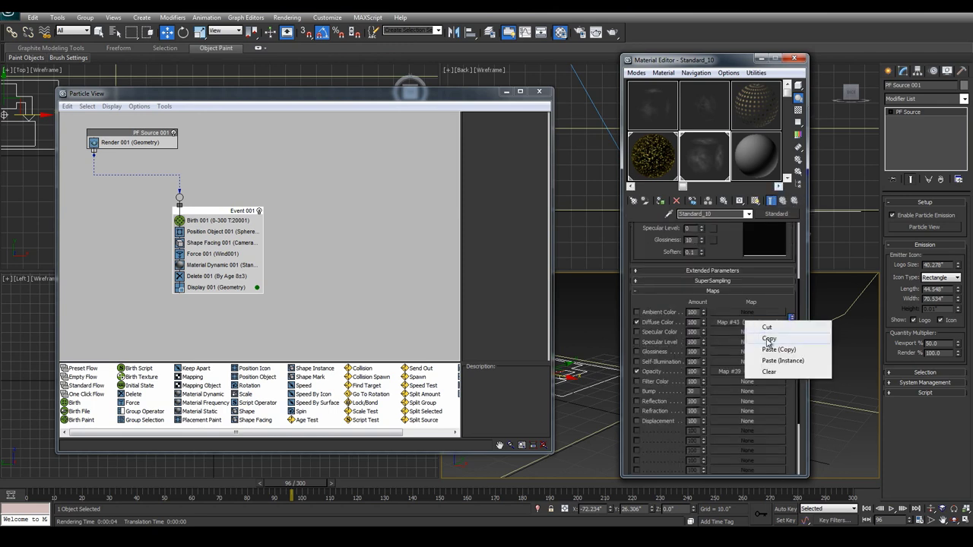
{"action": "left_click", "coordinate": [768, 339]}
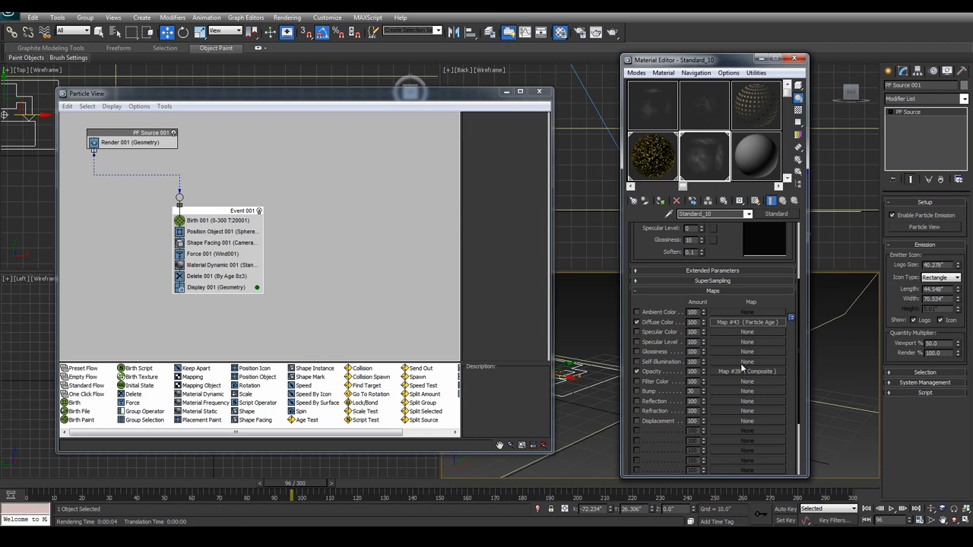
{"action": "right_click", "coordinate": [743, 368]}
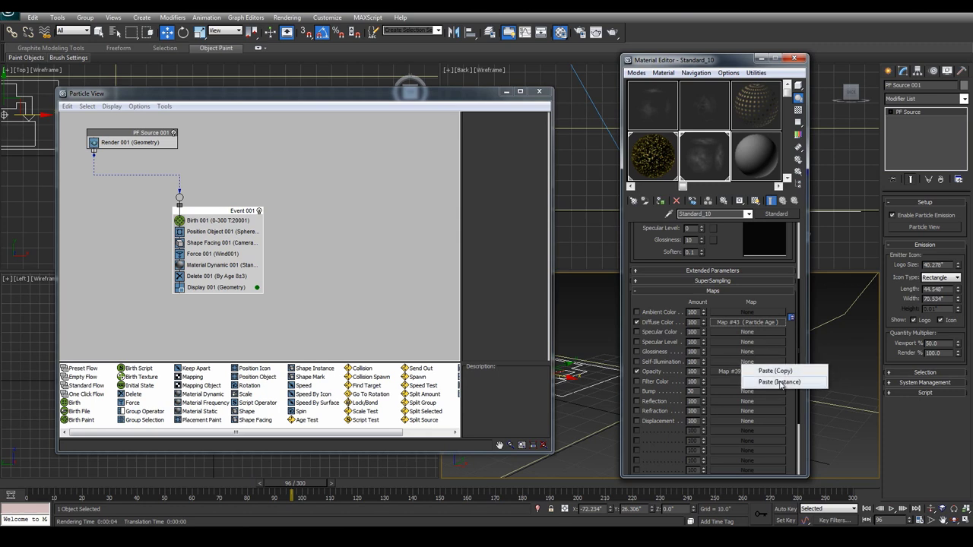
{"action": "left_click", "coordinate": [780, 382]}
Step: Enable the Self-Illumination Color option on Standard_10 and close the Material Editor
{"action": "scroll", "coordinate": [762, 372], "scroll_direction": "up", "scroll_amount": 2}
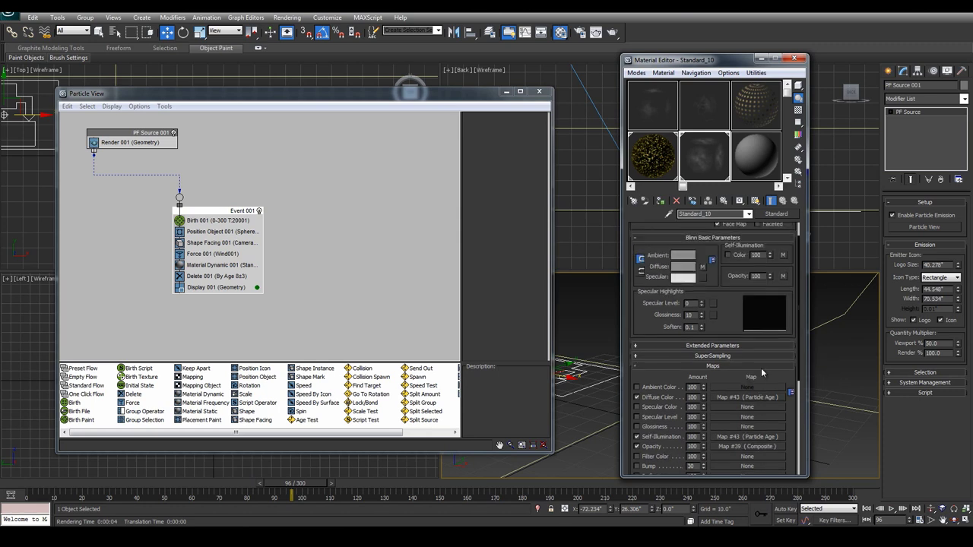
{"action": "left_click", "coordinate": [727, 256]}
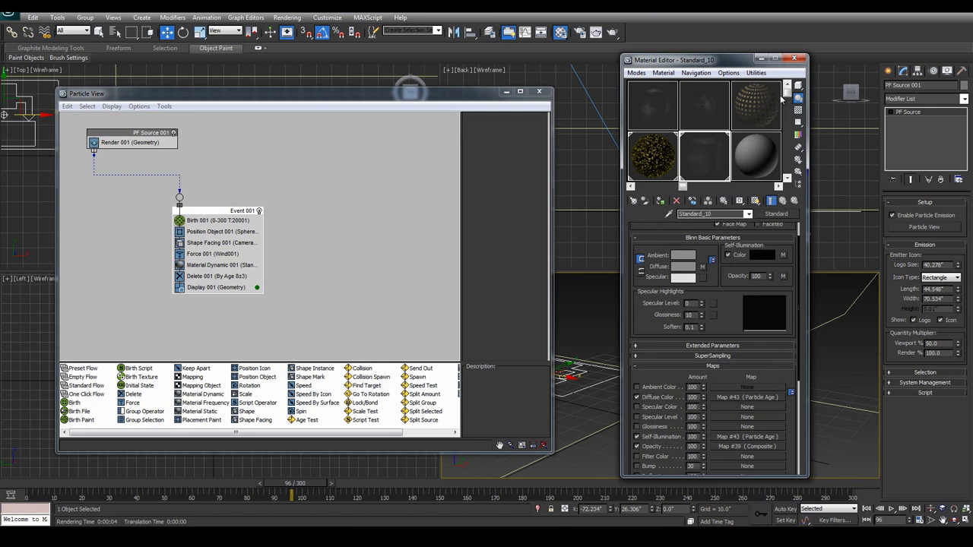
{"action": "left_click", "coordinate": [794, 59]}
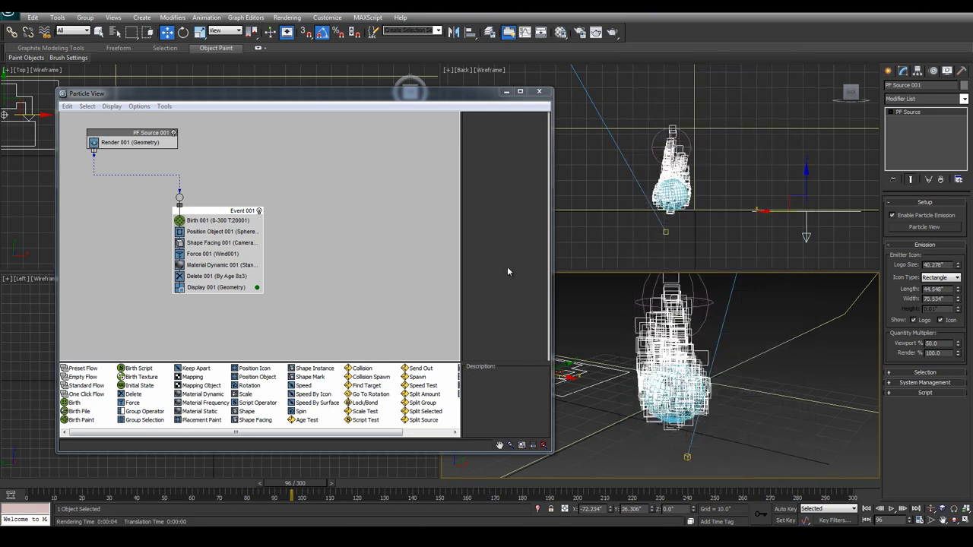
Step: Render the camera view to check the age-coloured particles, and close the render windows
{"action": "right_click", "coordinate": [630, 356]}
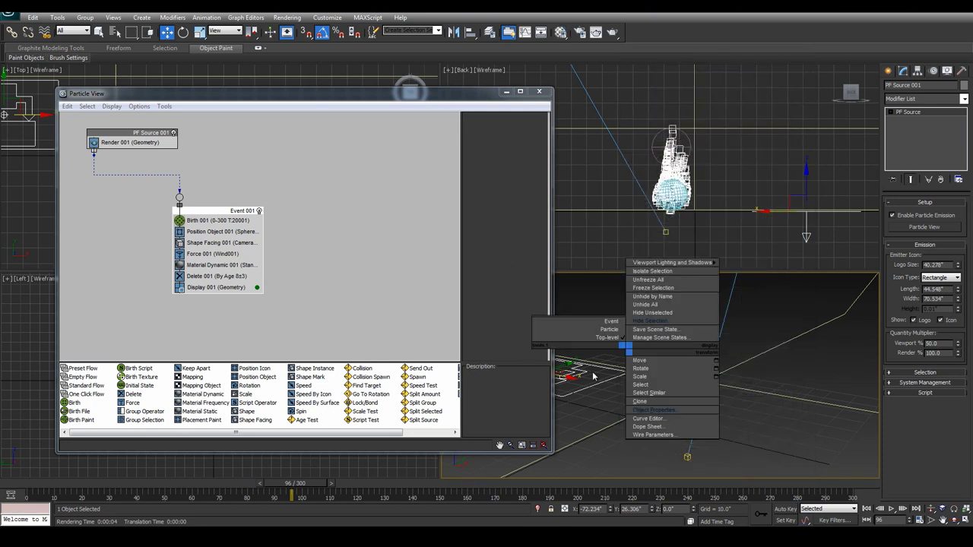
{"action": "left_click", "coordinate": [580, 32]}
{"action": "left_click", "coordinate": [487, 362]}
{"action": "left_click", "coordinate": [473, 379]}
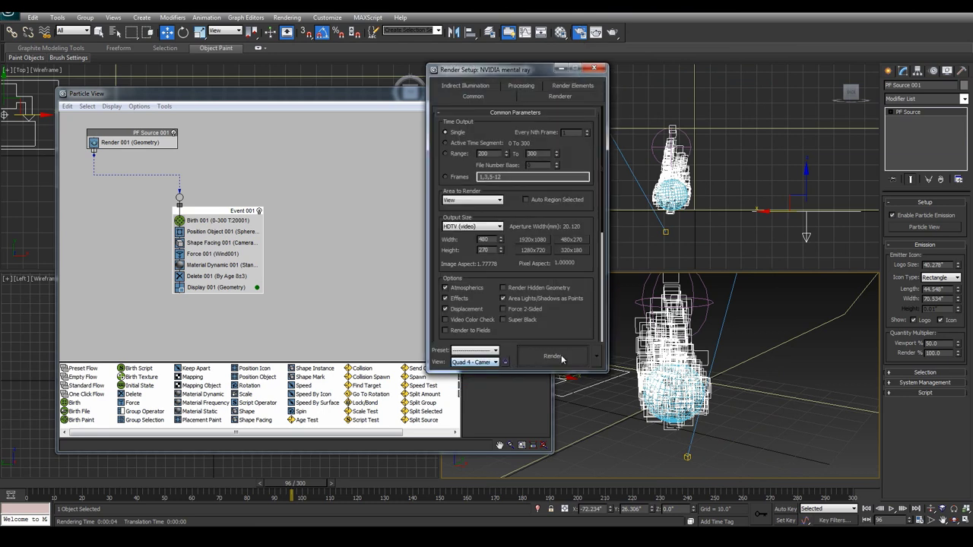
{"action": "left_click", "coordinate": [552, 356]}
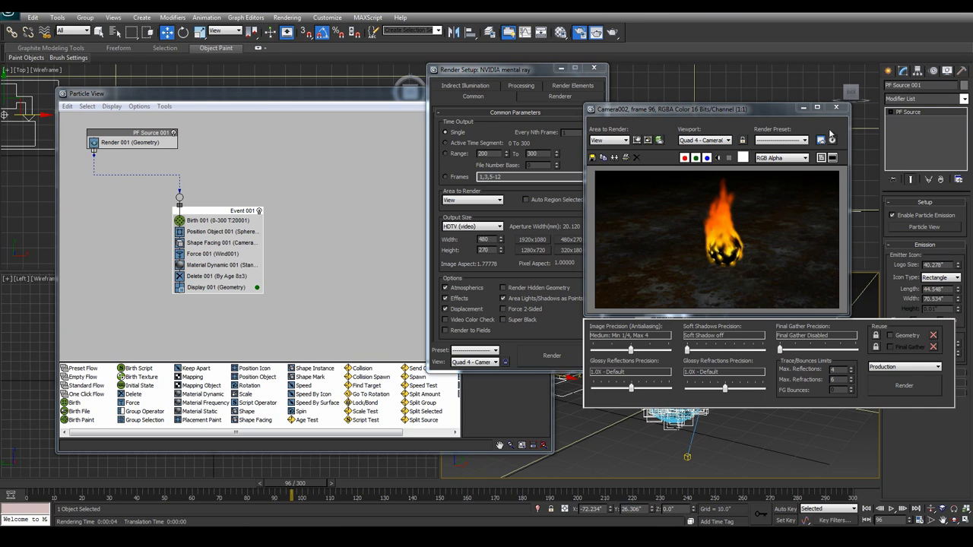
{"action": "left_click", "coordinate": [836, 107]}
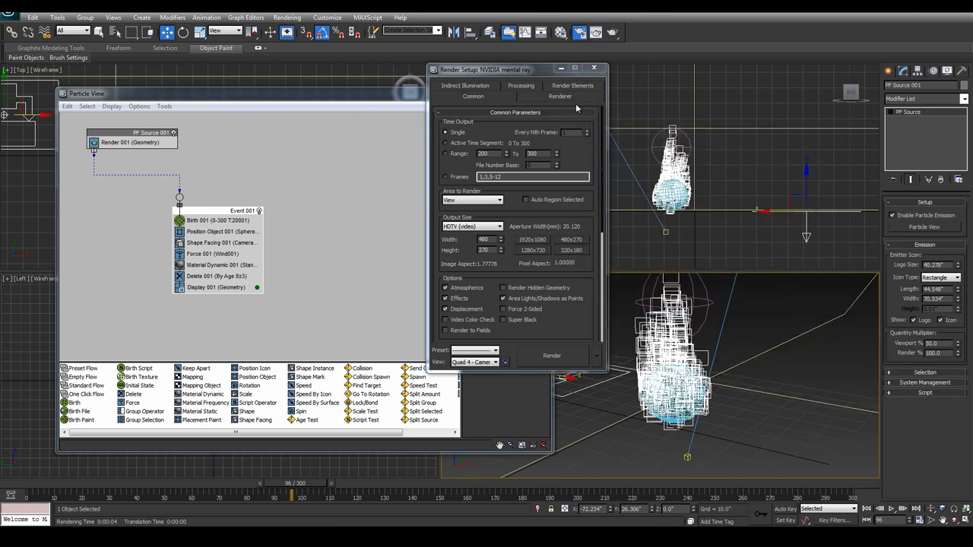
{"action": "left_click", "coordinate": [594, 67]}
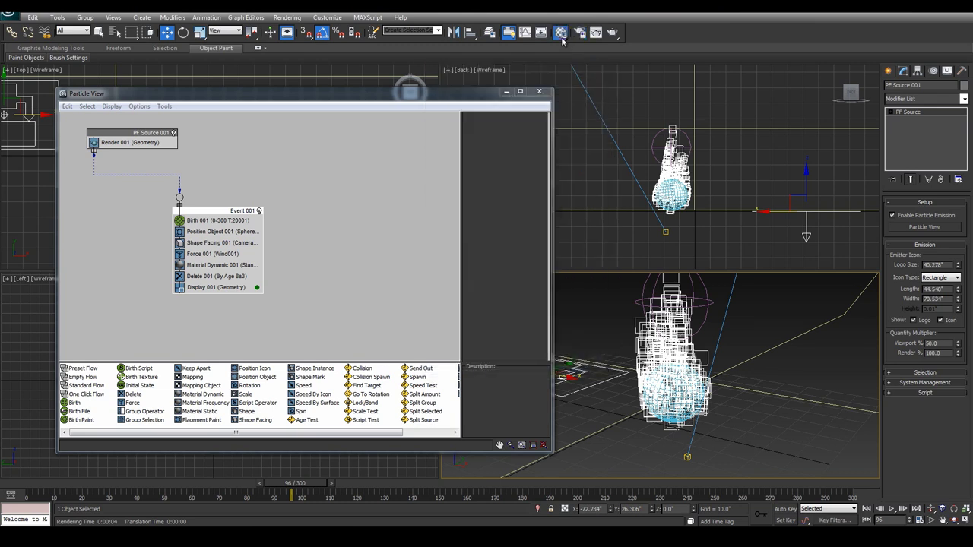
Step: Add a third layer to Standard_10's Composite opacity map and assign a Particle Age map to it
{"action": "left_click", "coordinate": [560, 33]}
{"action": "left_click", "coordinate": [728, 257]}
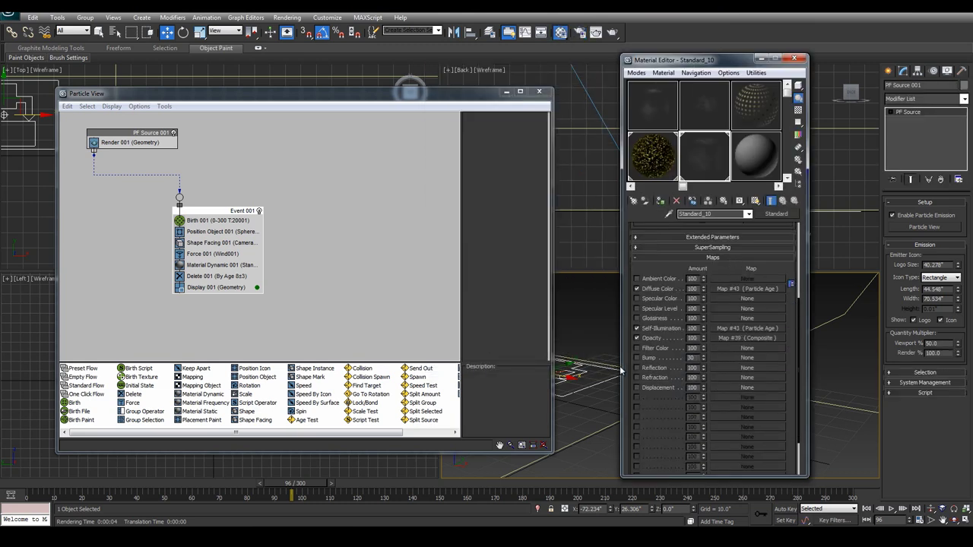
{"action": "left_click", "coordinate": [733, 337]}
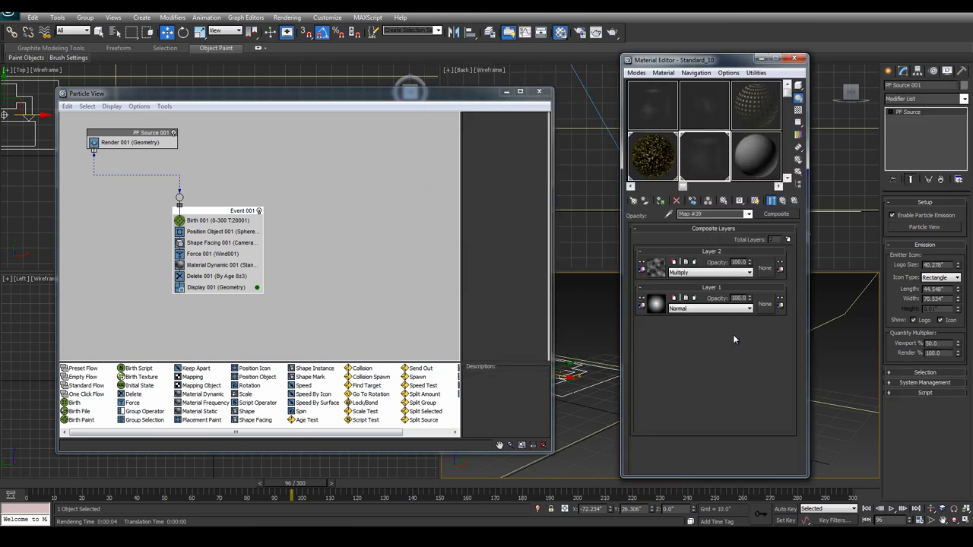
{"action": "left_click", "coordinate": [788, 239]}
{"action": "left_click", "coordinate": [655, 268]}
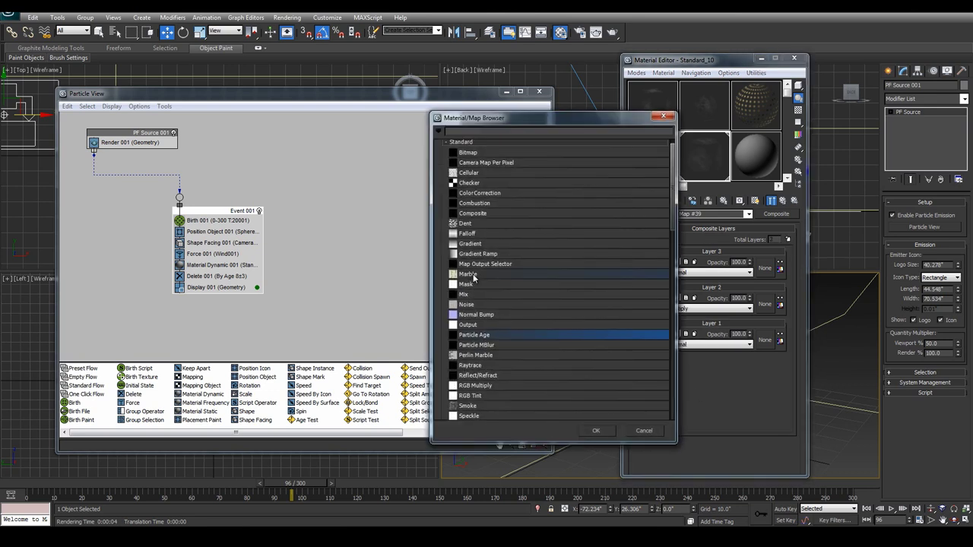
{"action": "double_click", "coordinate": [487, 336]}
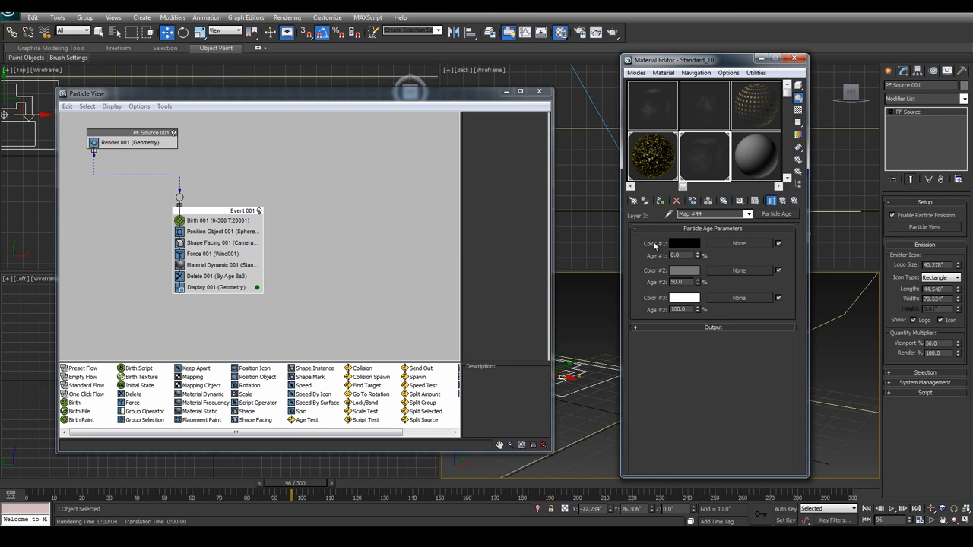
Step: Set Color #3 of the opacity layer's Particle Age map to black and Color #2 to light grey
{"action": "left_click", "coordinate": [683, 299]}
{"action": "left_click_drag", "start_coordinate": [390, 113], "coordinate": [333, 179]}
{"action": "left_click", "coordinate": [371, 148]}
{"action": "left_click", "coordinate": [683, 274]}
{"action": "left_click_drag", "start_coordinate": [419, 136], "coordinate": [392, 140]}
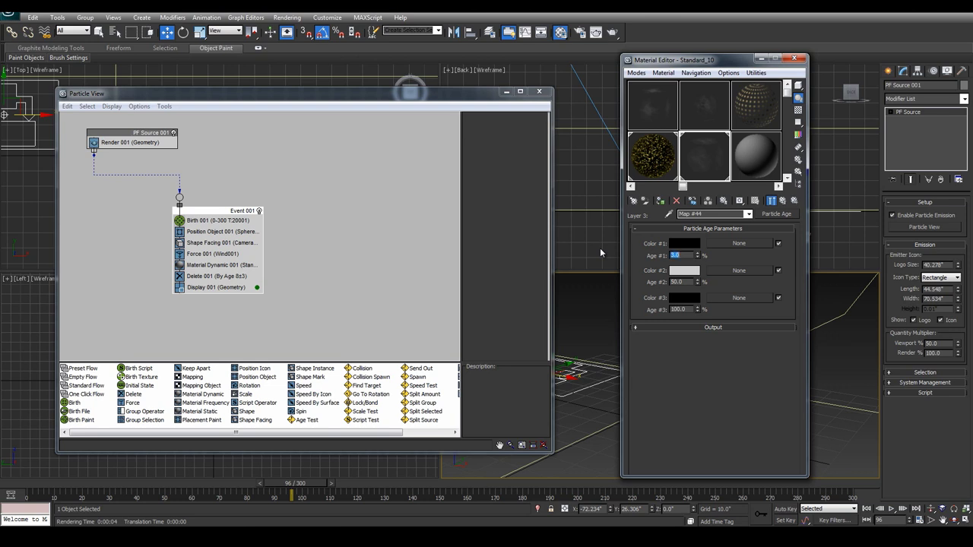
Step: Set the opacity layer's Particle Age values to 3% for Age #1 and 30% for Age #2
{"action": "key", "text": "Tab"}
{"action": "type", "text": "30"}
{"action": "key", "text": "Return"}
Step: Set the blend mode of Layer 3 in the Composite opacity map to Multiply and close the Material Editor
{"action": "left_click", "coordinate": [782, 200]}
{"action": "left_click", "coordinate": [680, 273]}
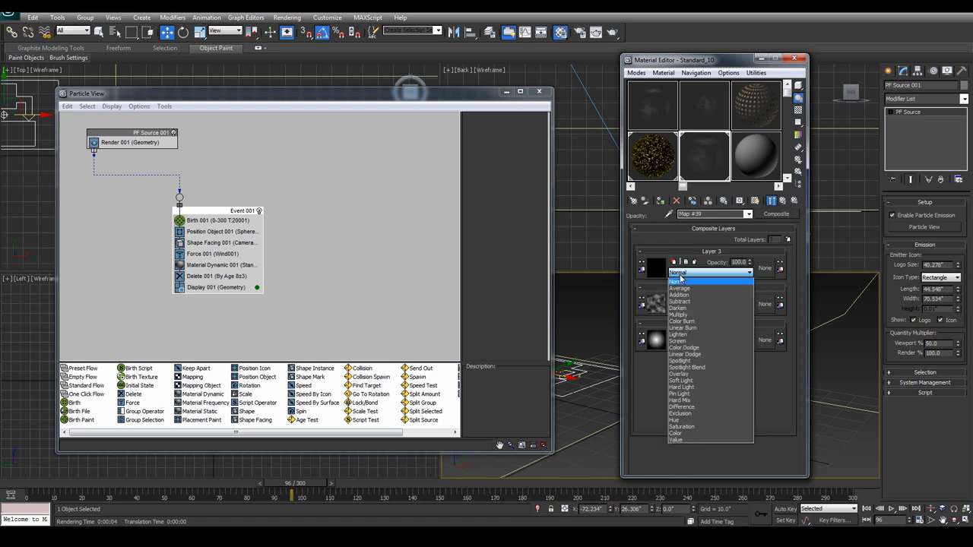
{"action": "left_click", "coordinate": [678, 314]}
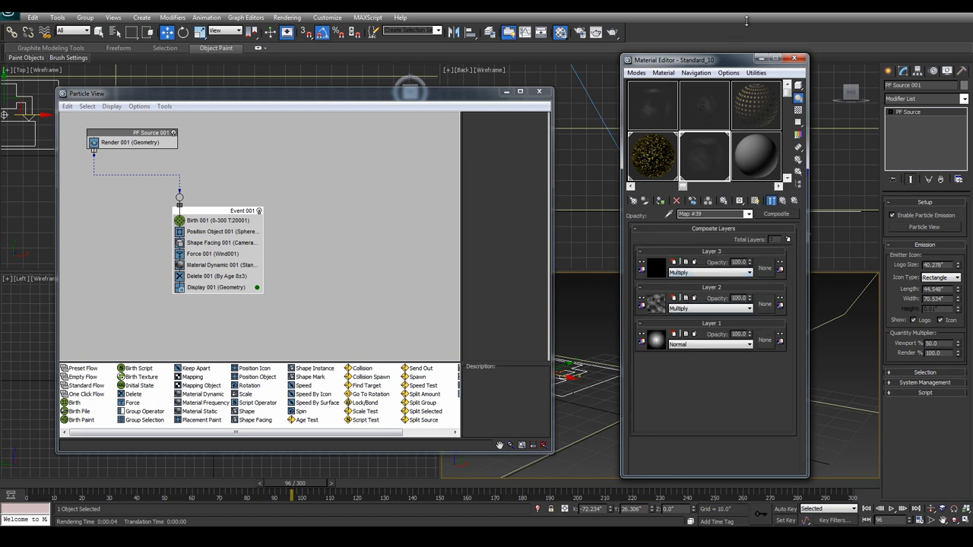
{"action": "left_click", "coordinate": [794, 58]}
Step: Render the camera view to check the age-dependent particle opacity
{"action": "left_click", "coordinate": [585, 34]}
{"action": "left_click", "coordinate": [494, 362]}
{"action": "left_click", "coordinate": [477, 386]}
{"action": "left_click", "coordinate": [551, 355]}
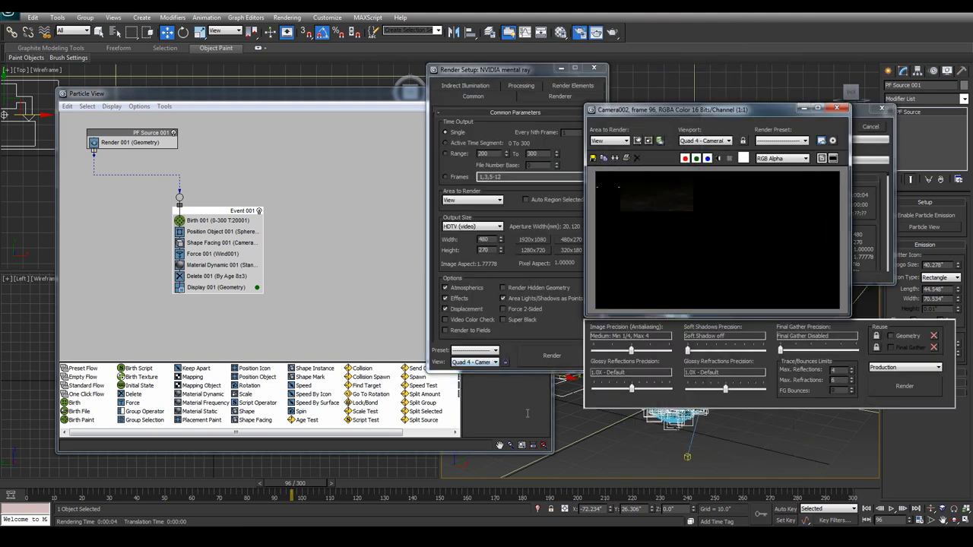